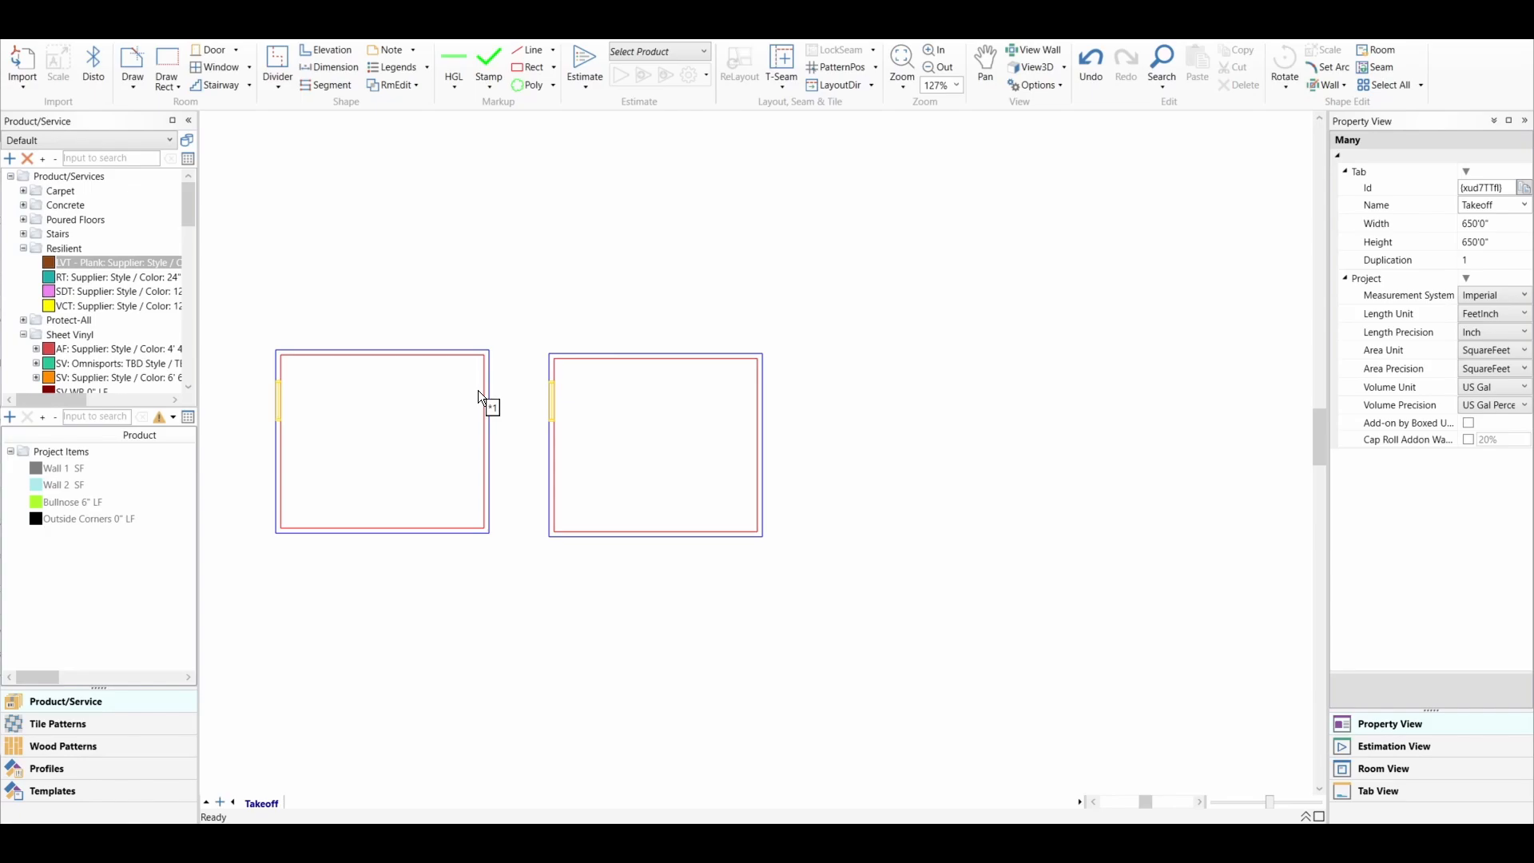
- Add the Wainscot Cap product from the Transitions - Tile group to the project items
scroll(99, 338, down, 10)
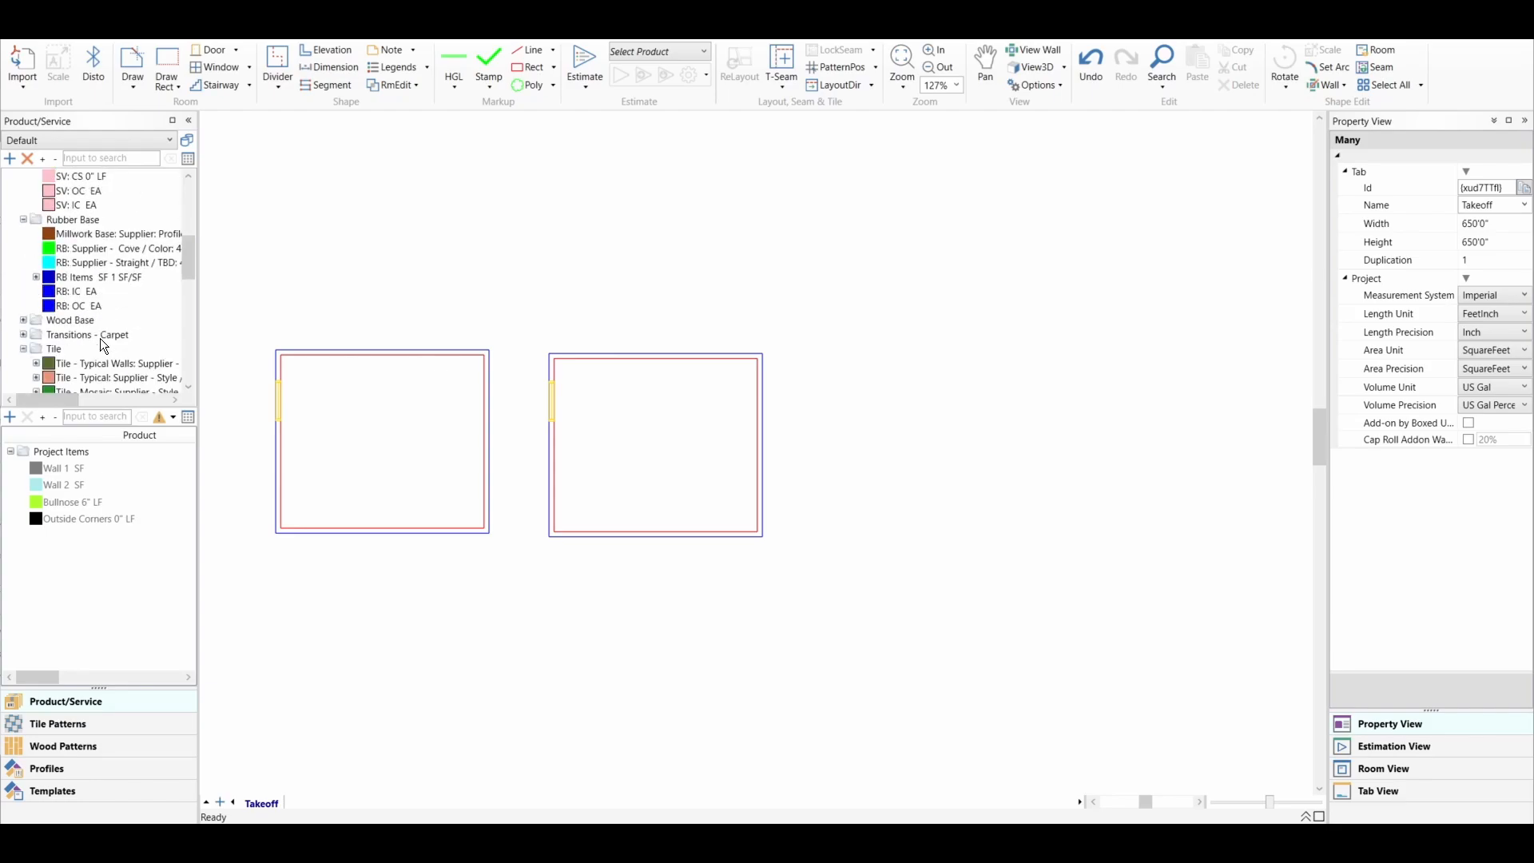
scroll(108, 344, down, 3)
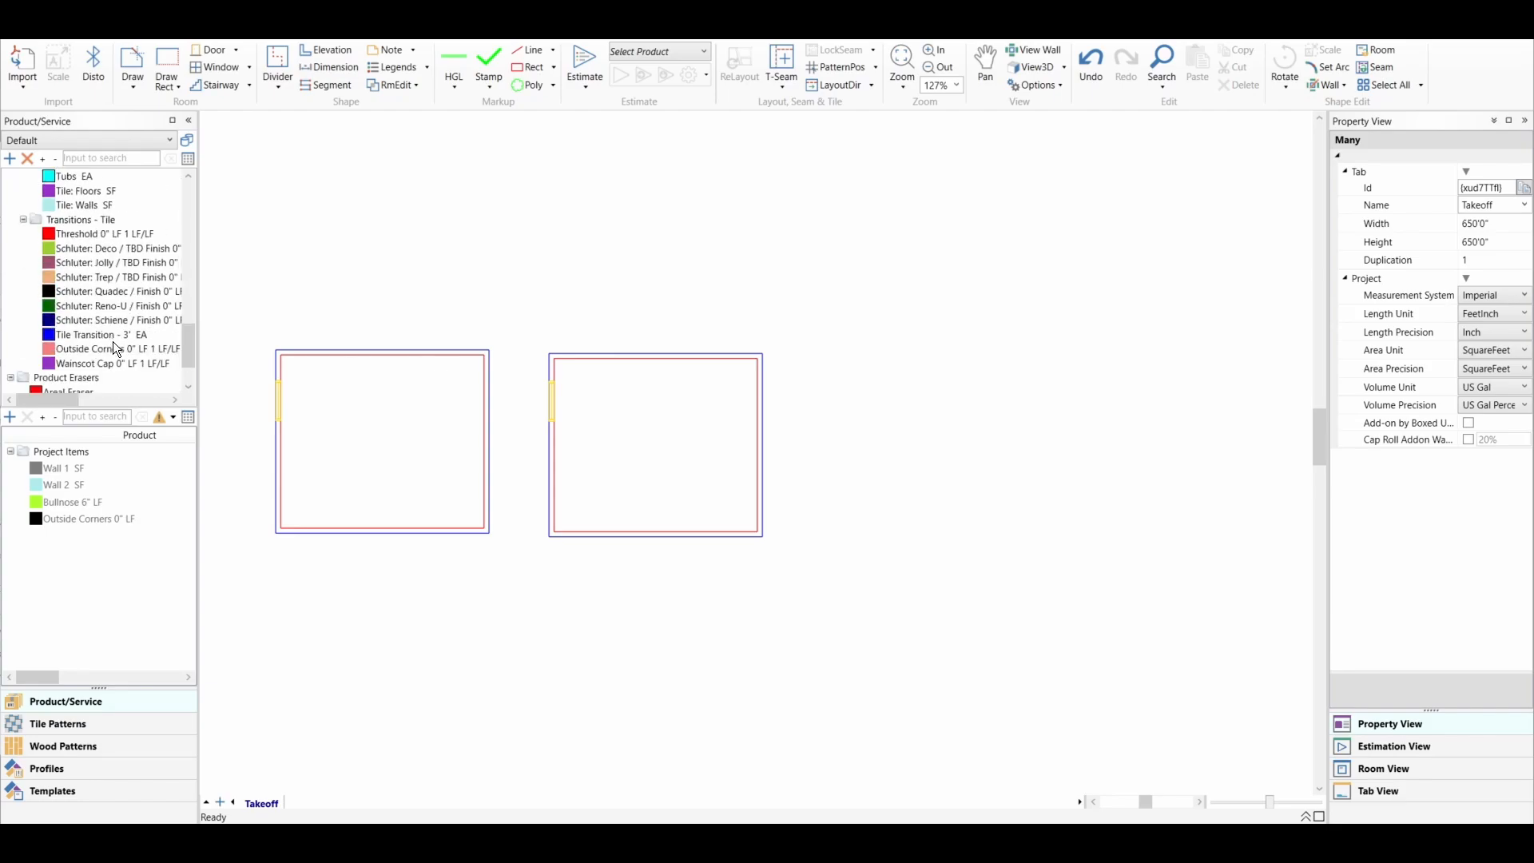
right_click(97, 362)
click(169, 474)
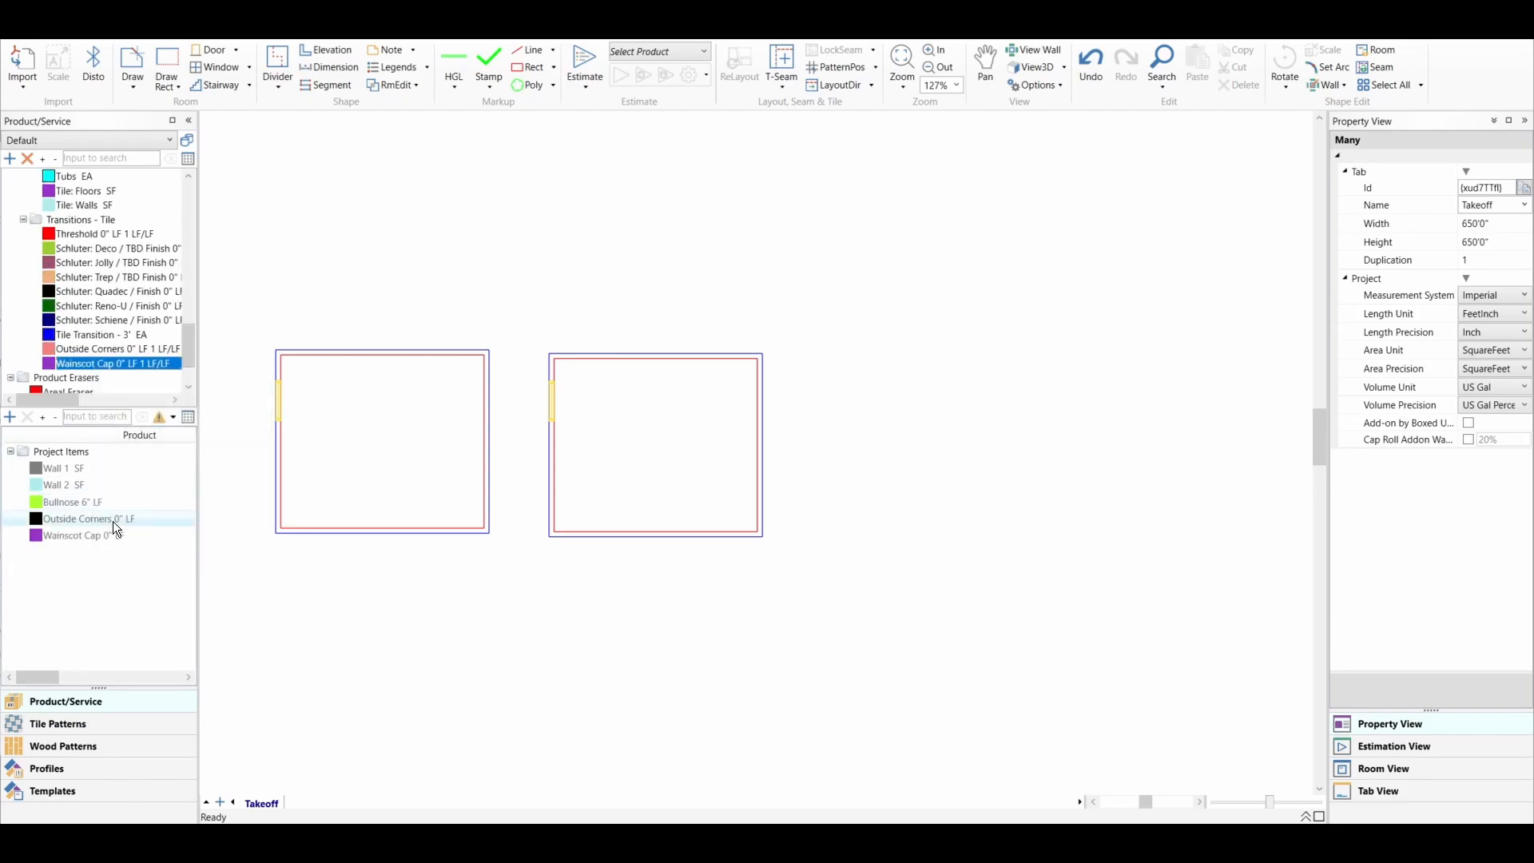
- Show the first room's wall elevations and add a horizontal wall stack on wall #2, 4'0" above the floor
click(409, 438)
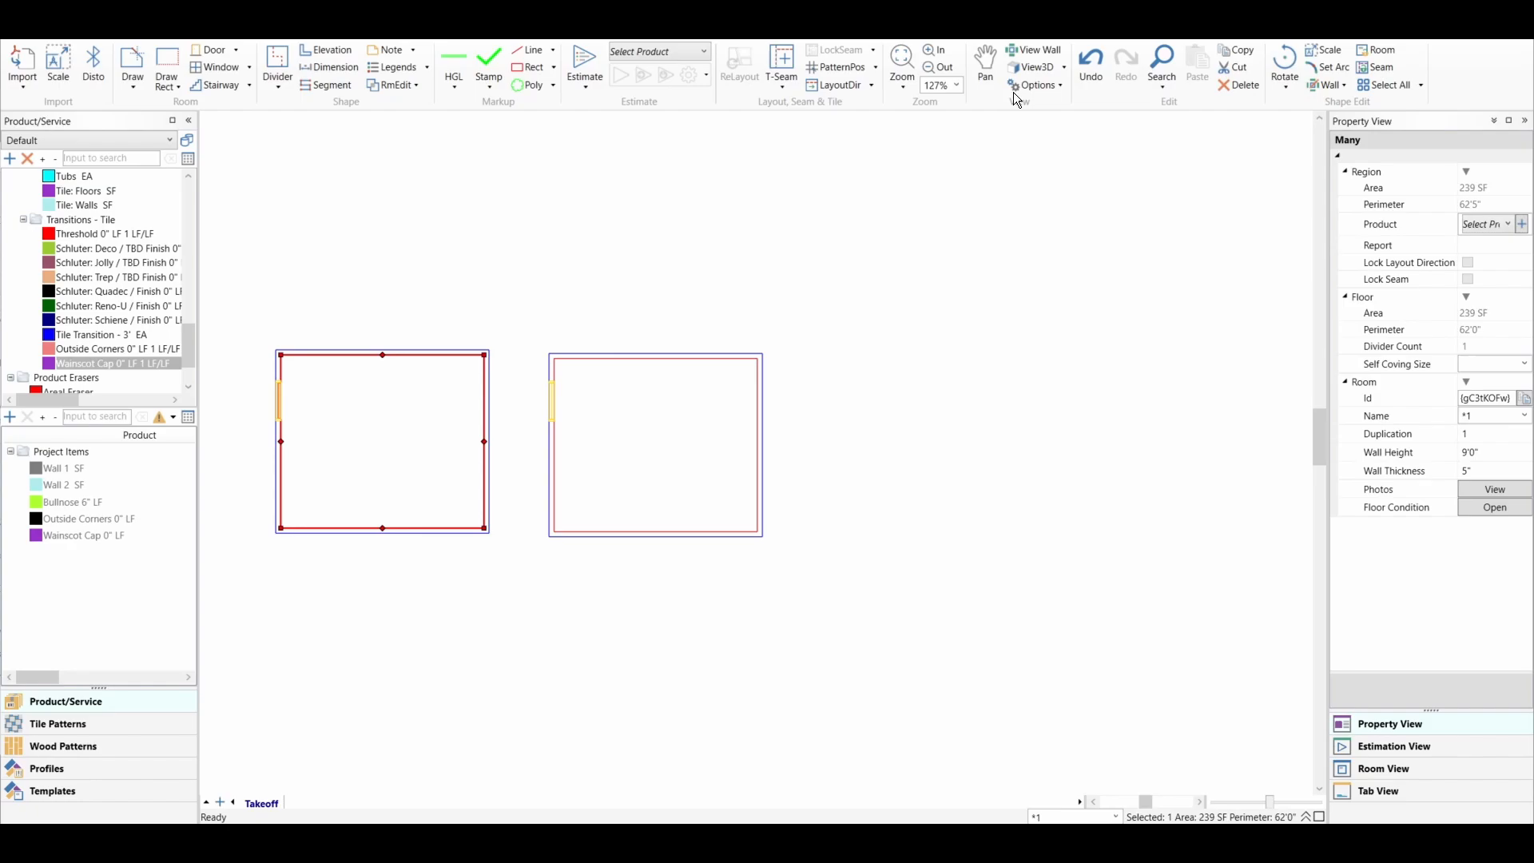
click(1033, 50)
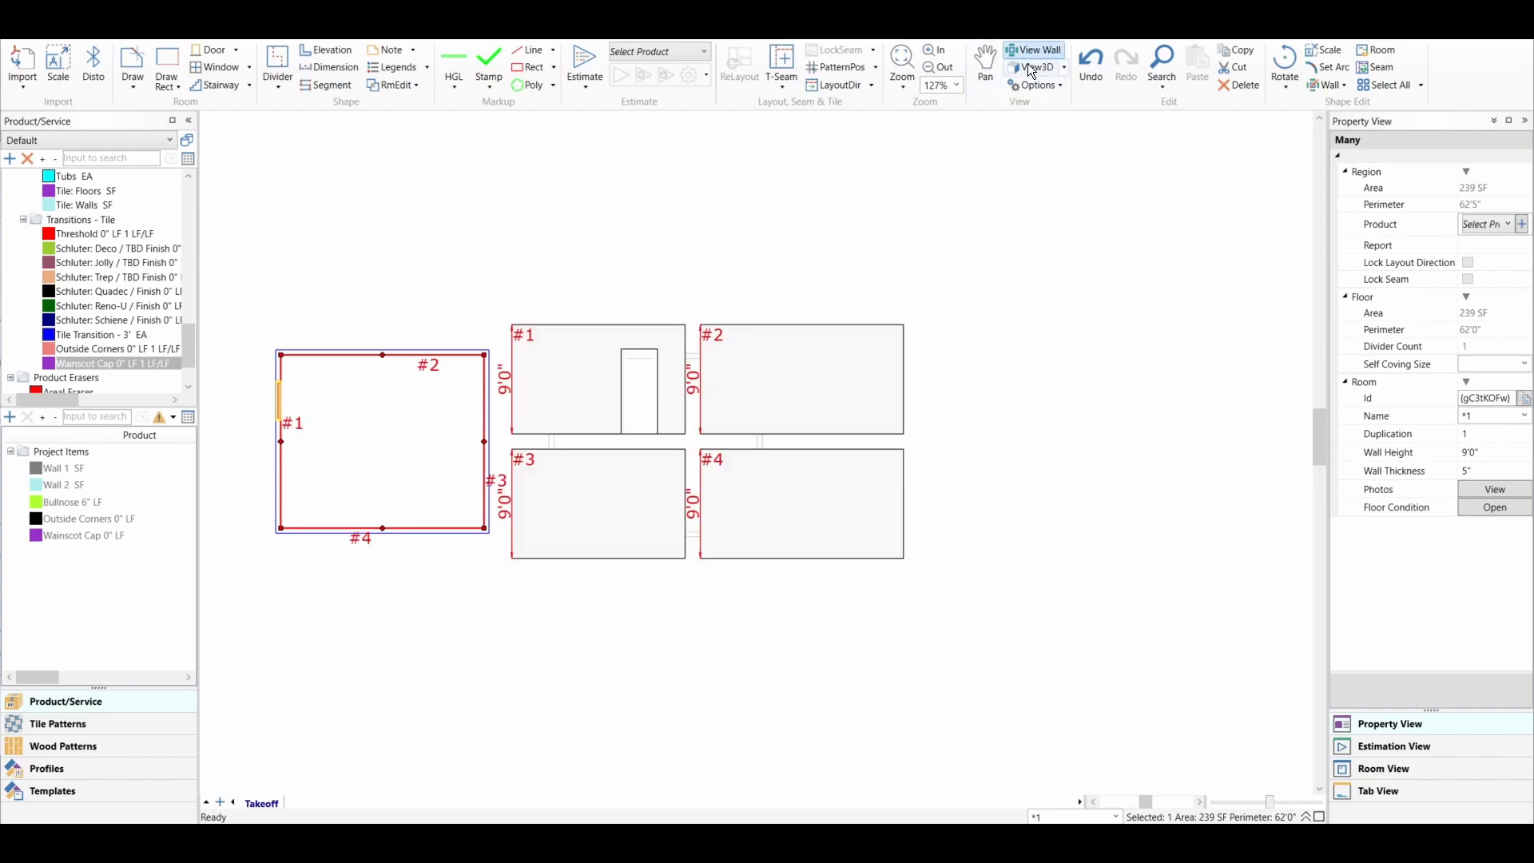
click(763, 416)
right_click(774, 410)
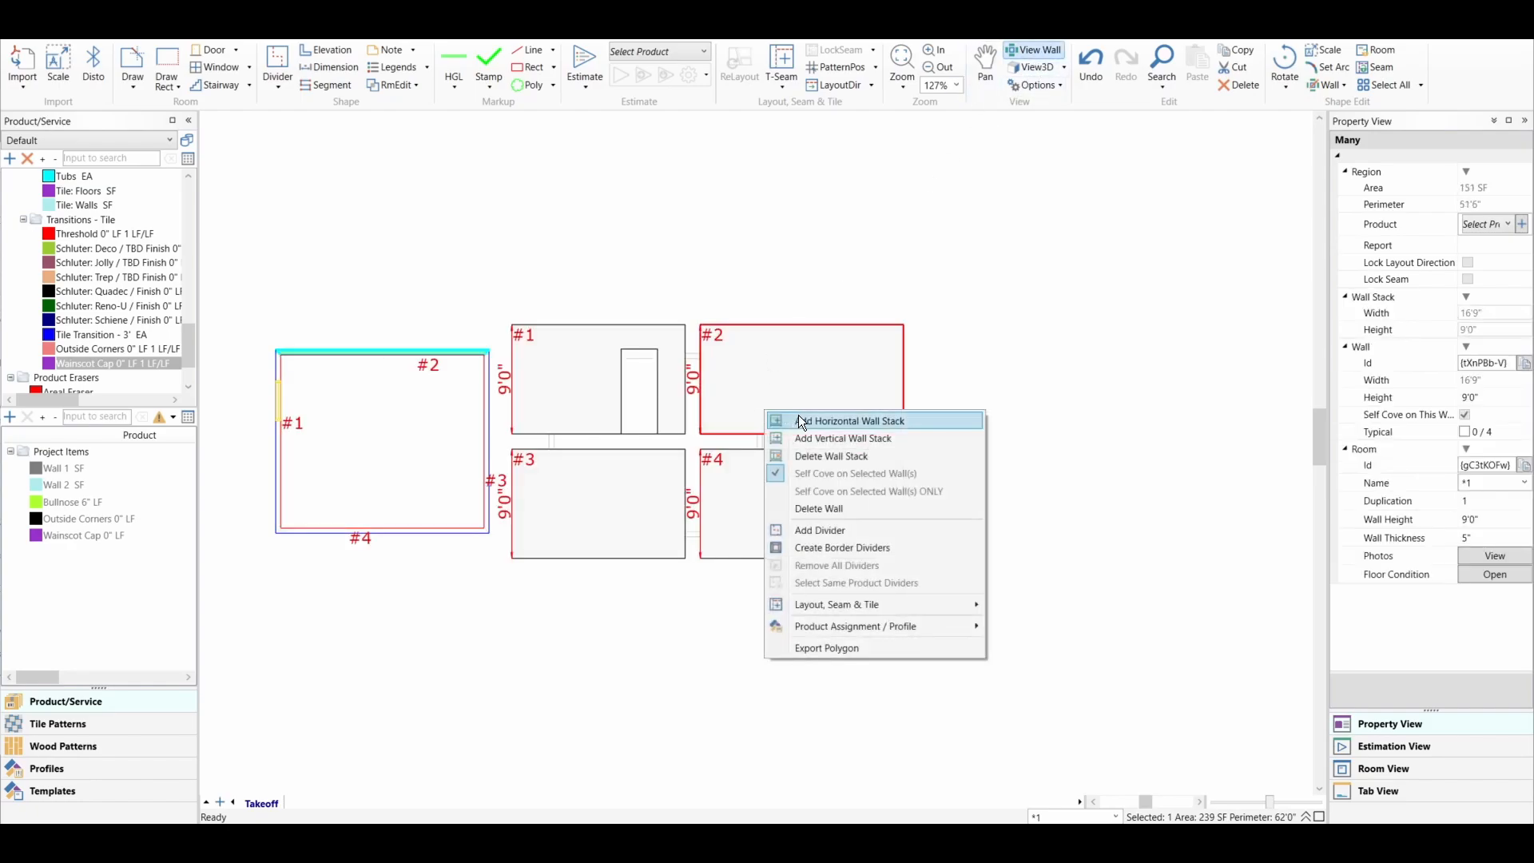
click(799, 417)
scroll(823, 411, up, 3)
scroll(823, 411, up, 2)
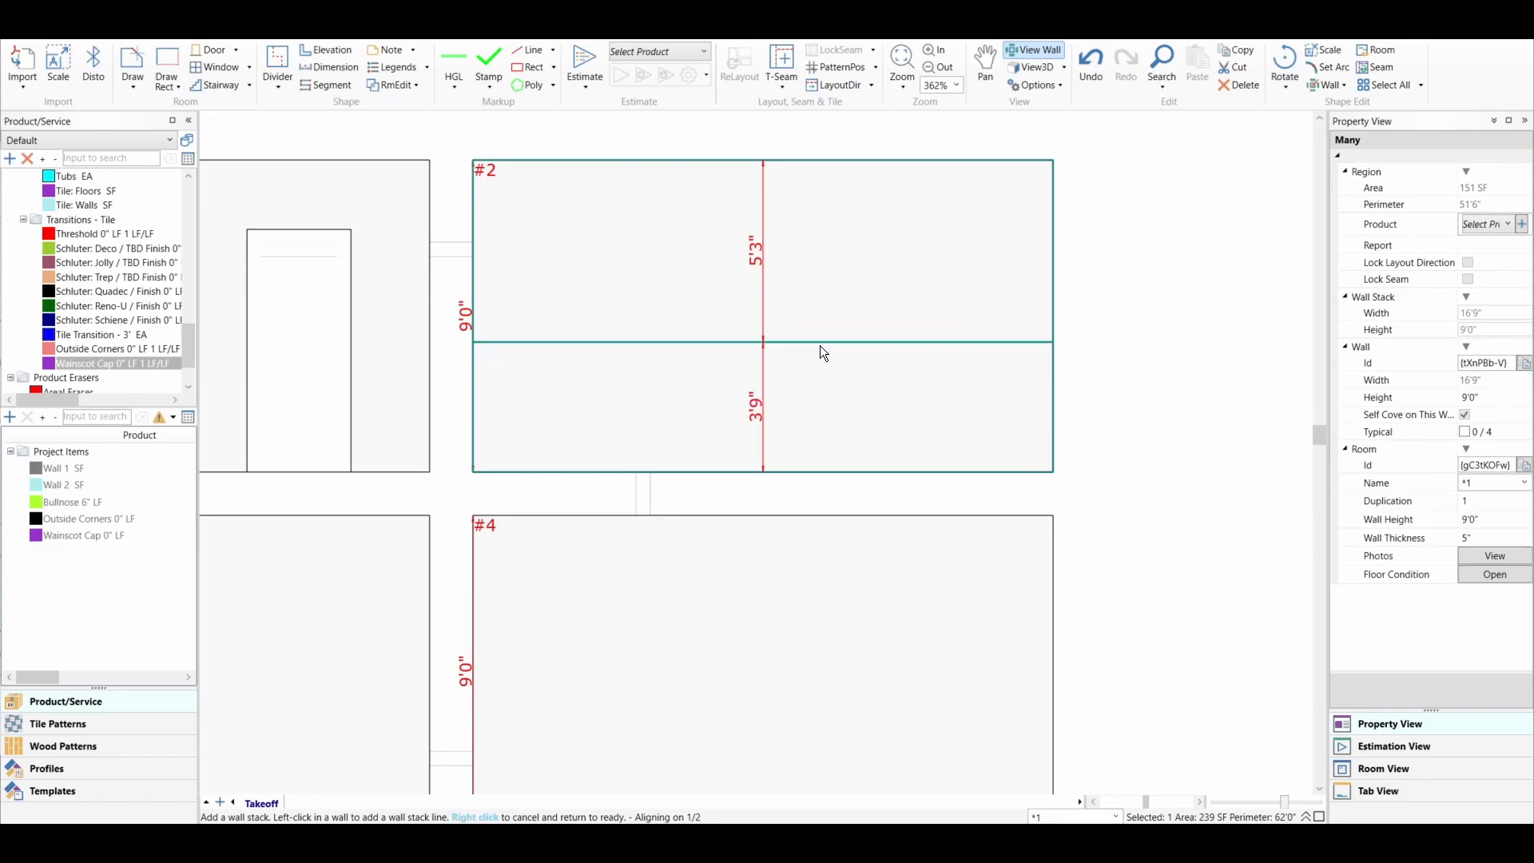
click(821, 335)
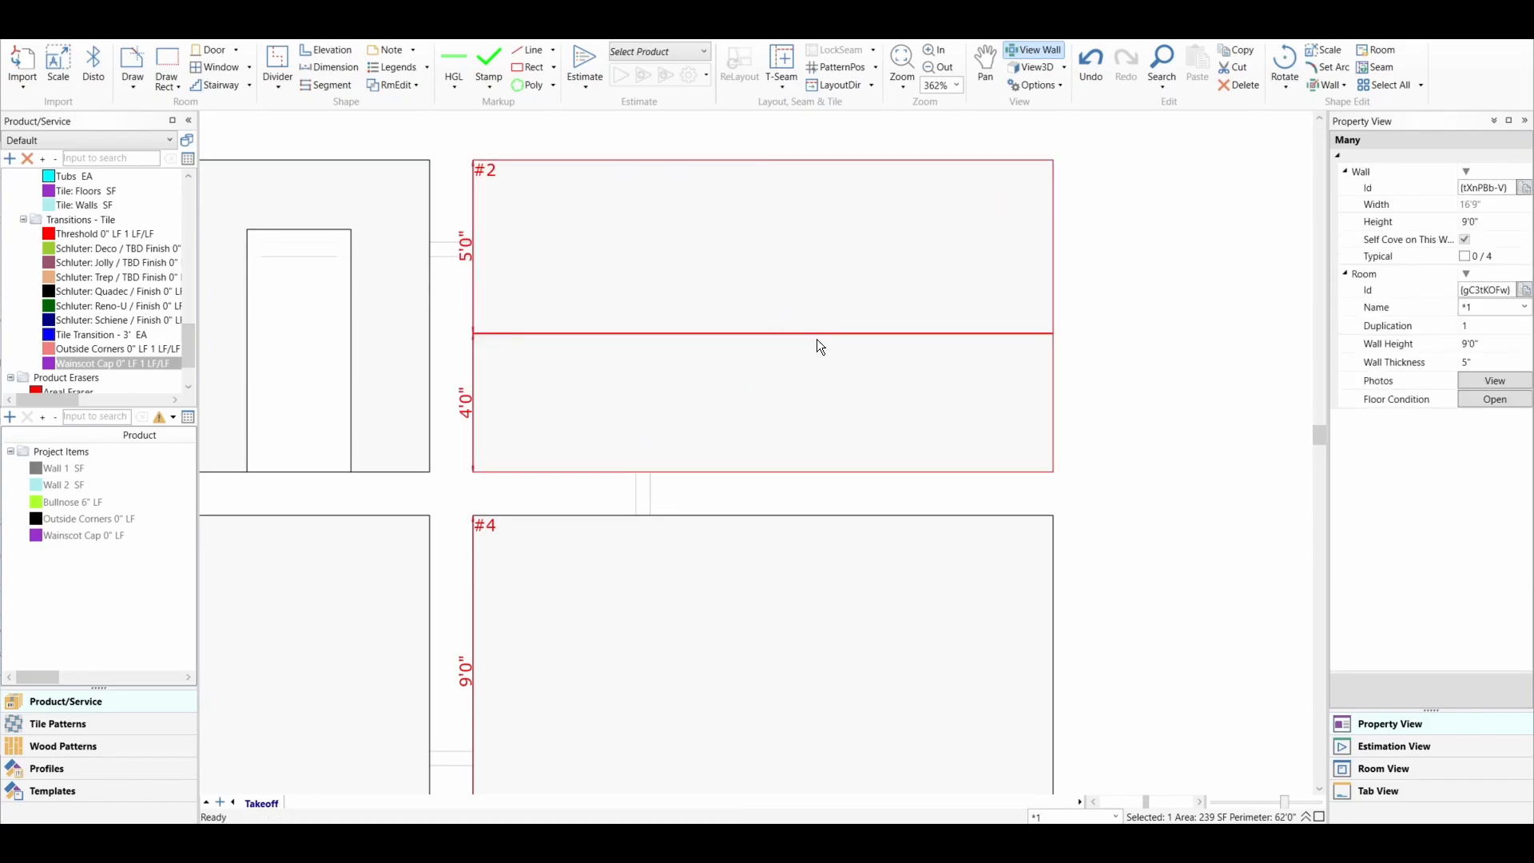
- Assign Wall 1 to the lower stack of wall #2 and Wainscot Cap to the stack line
click(82, 466)
click(703, 411)
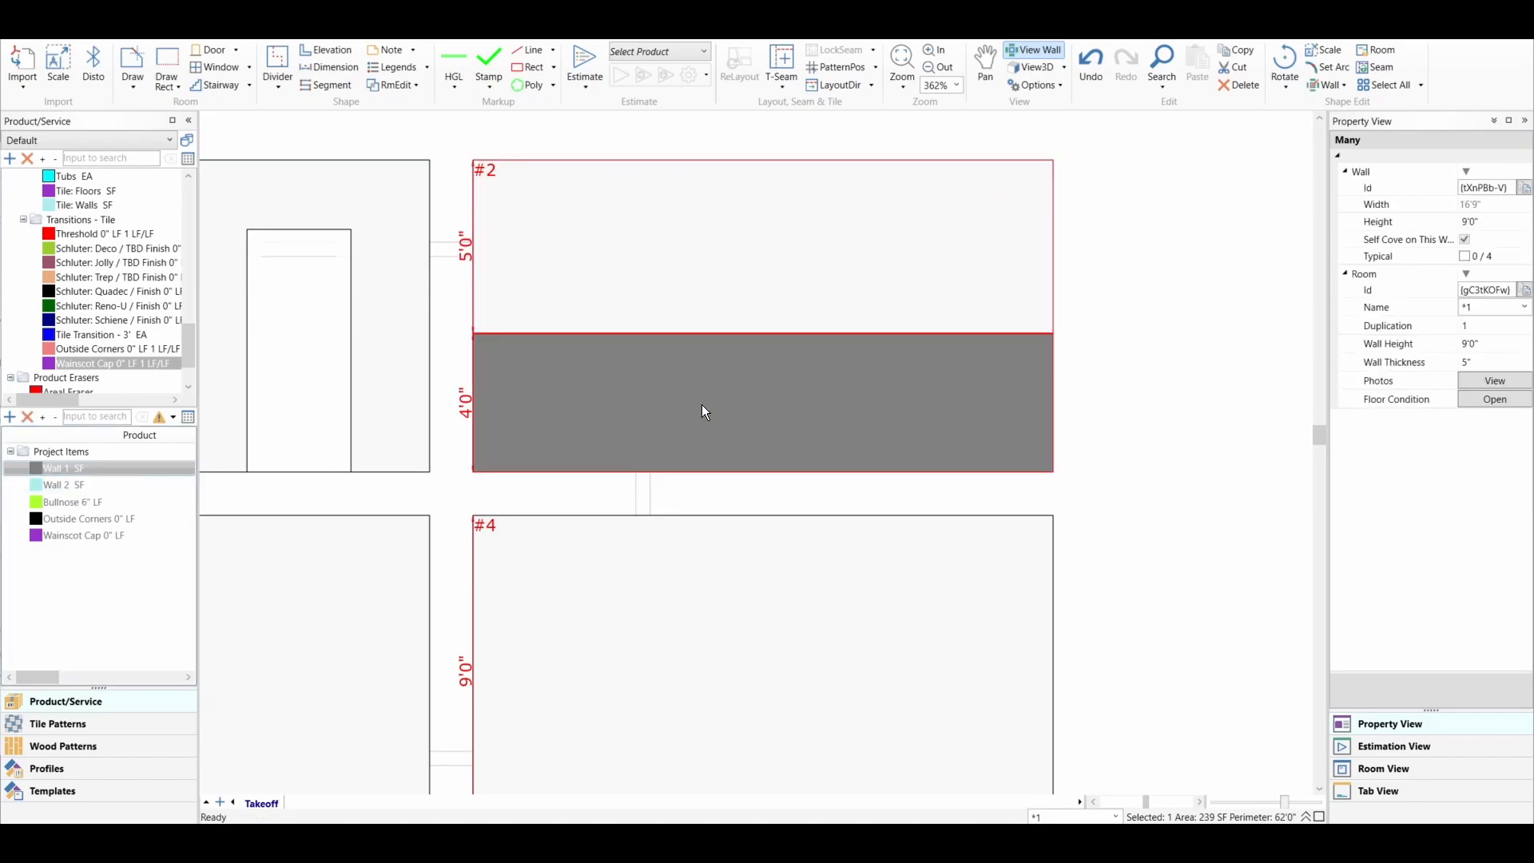
click(76, 536)
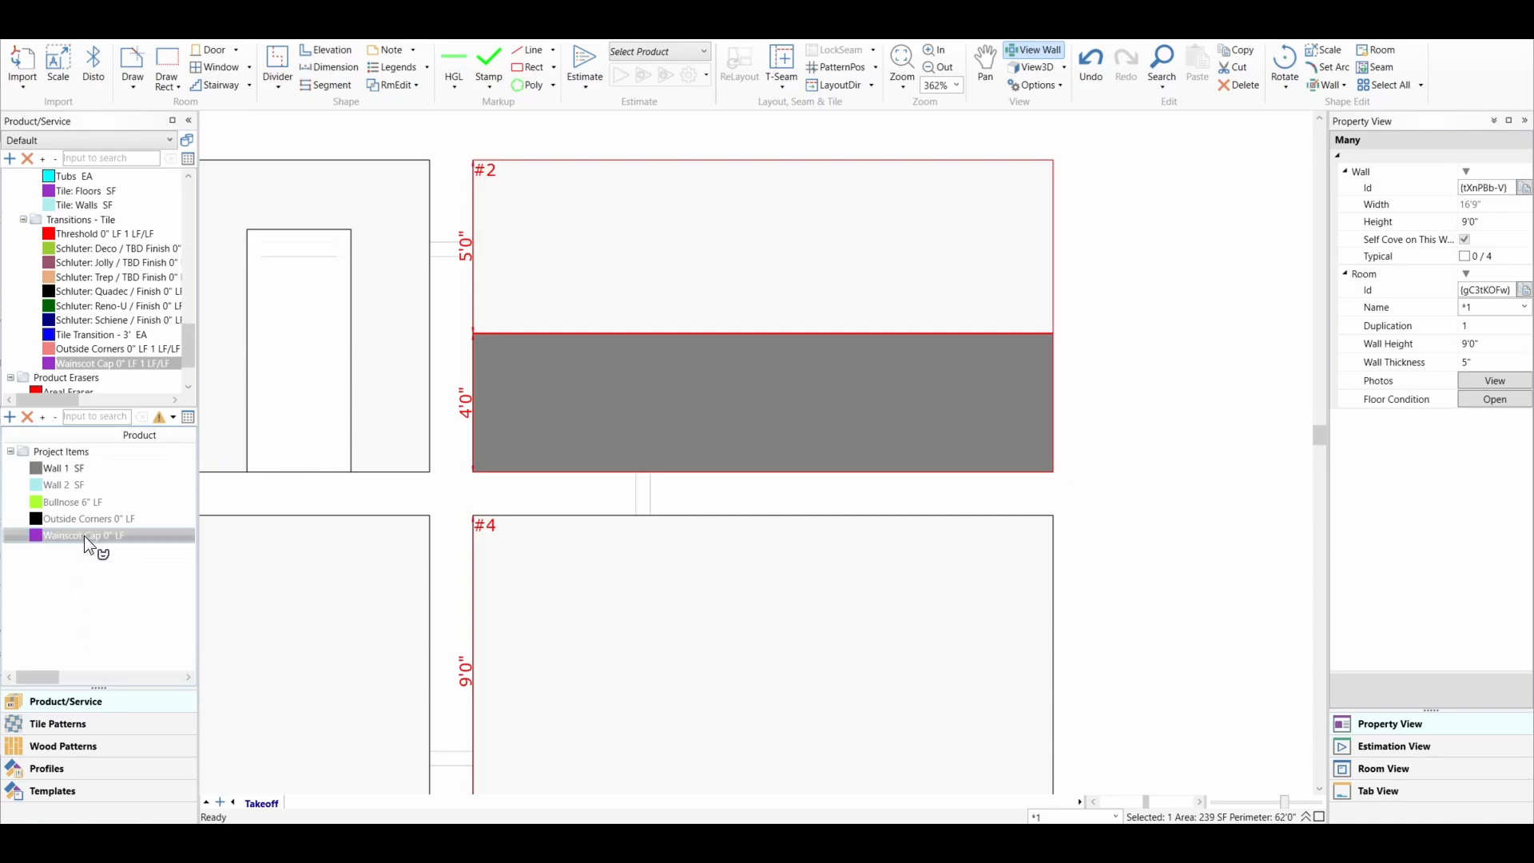
click(738, 332)
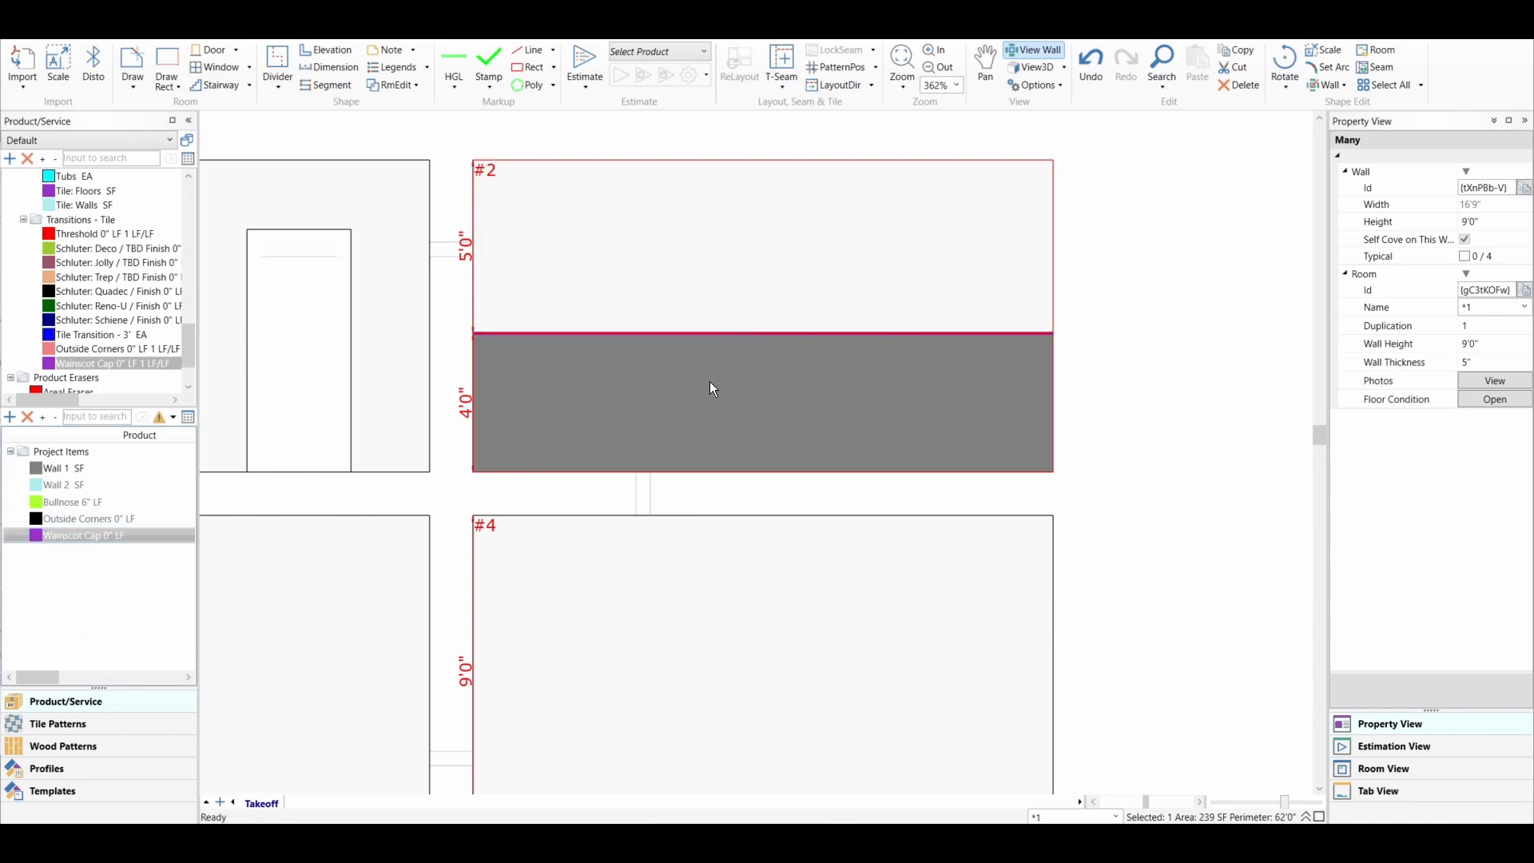
- Check the products on wall #2's lower stack and copy its wall profile
scroll(709, 383, down, 3)
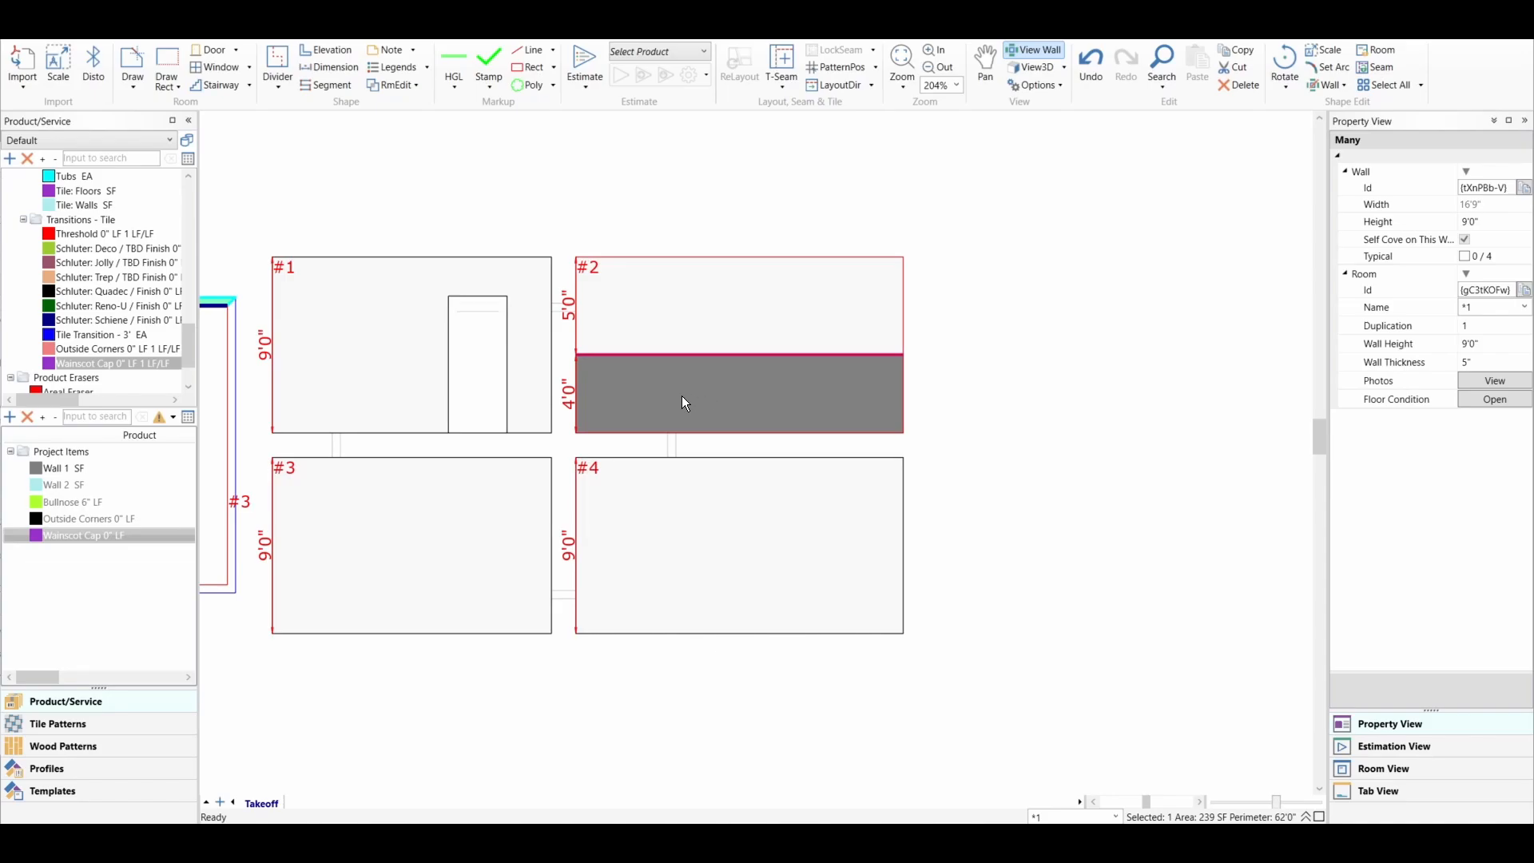
click(660, 393)
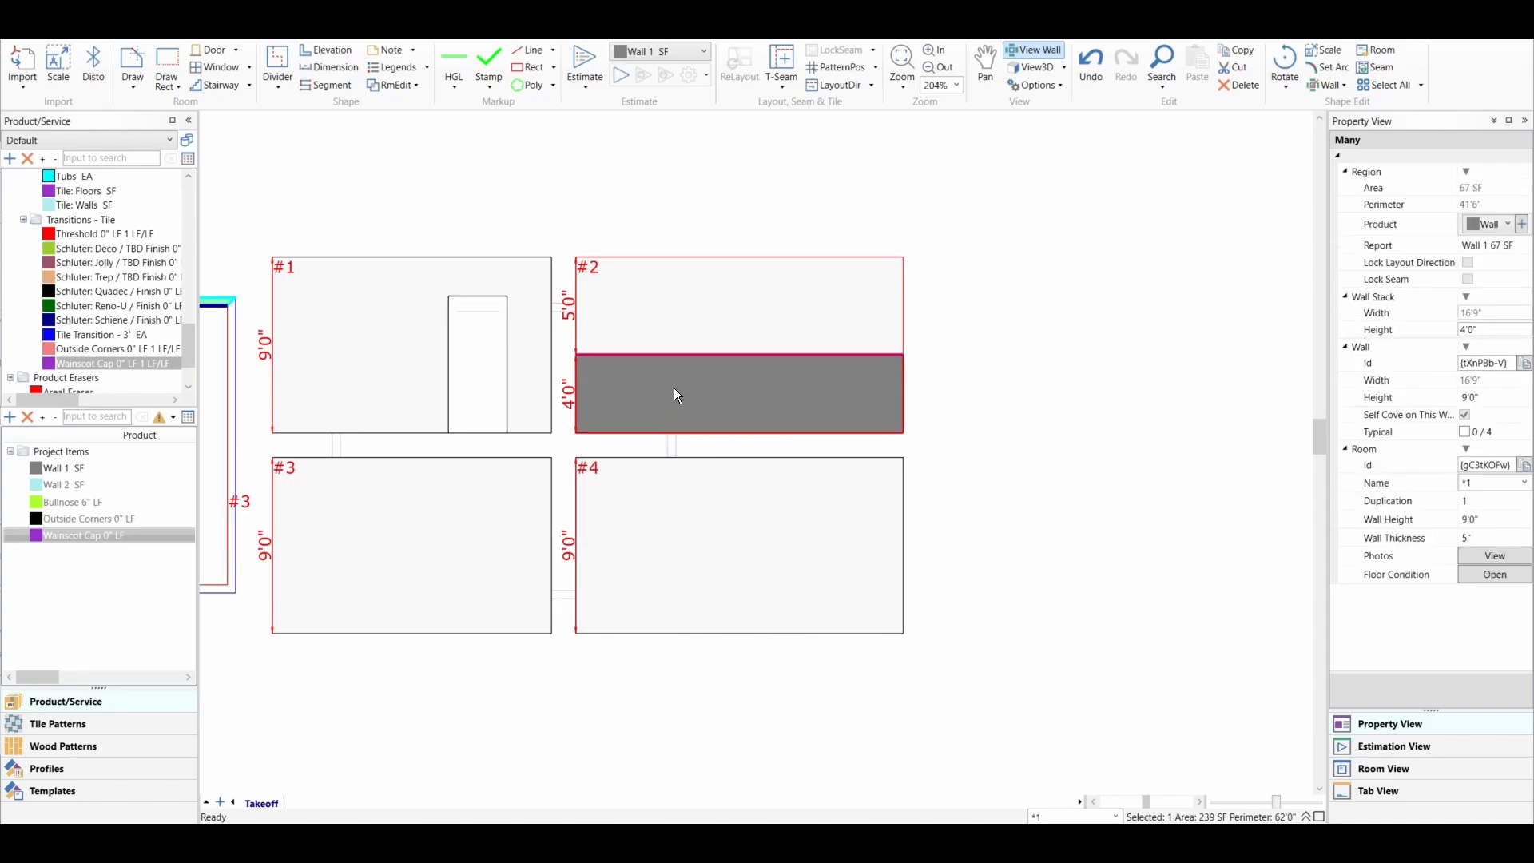
mouse_move(675, 389)
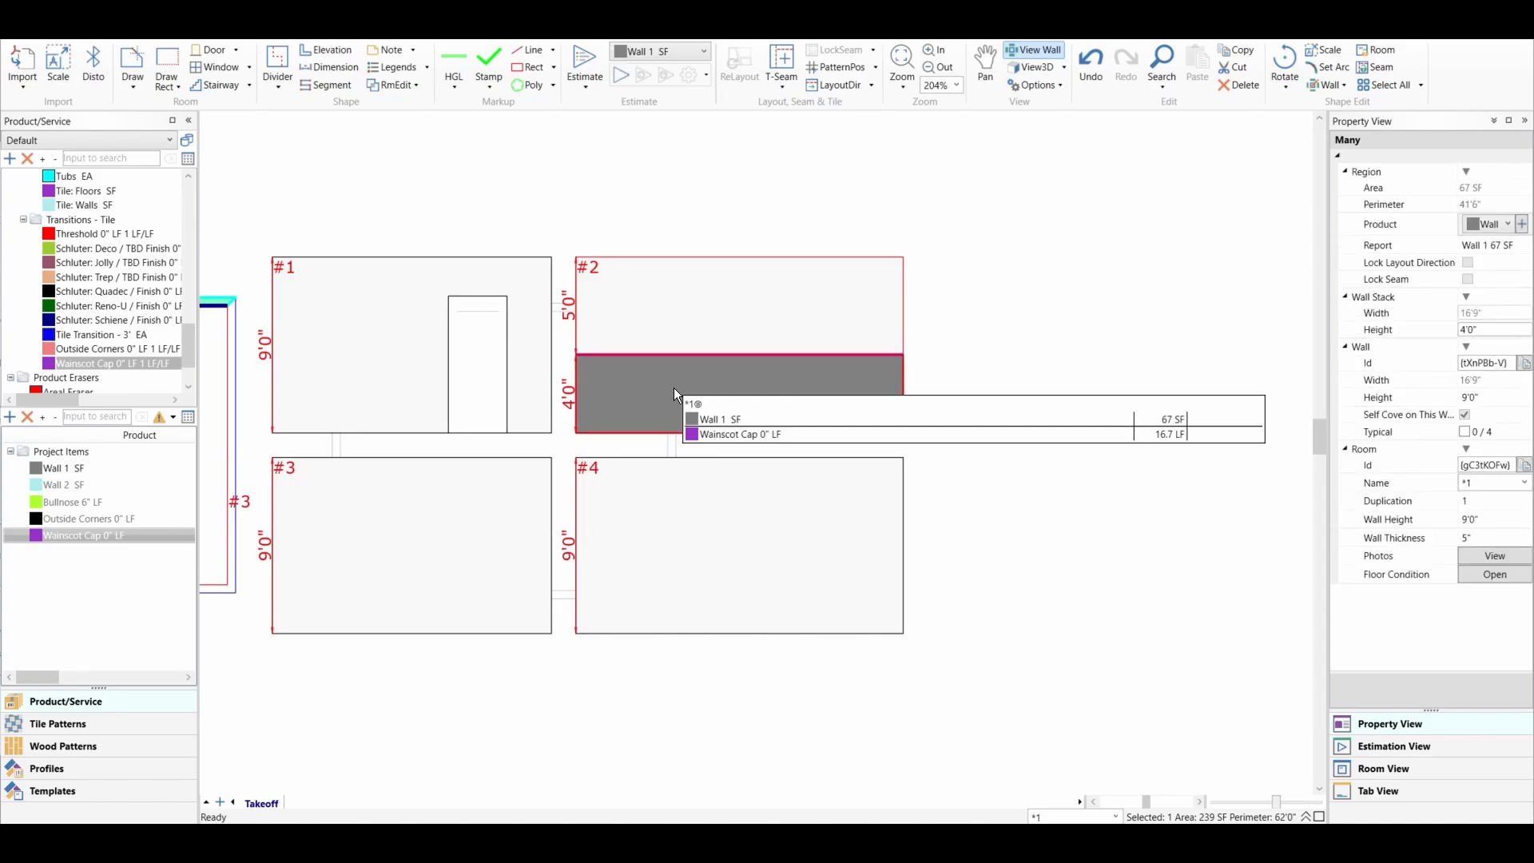
right_click(664, 391)
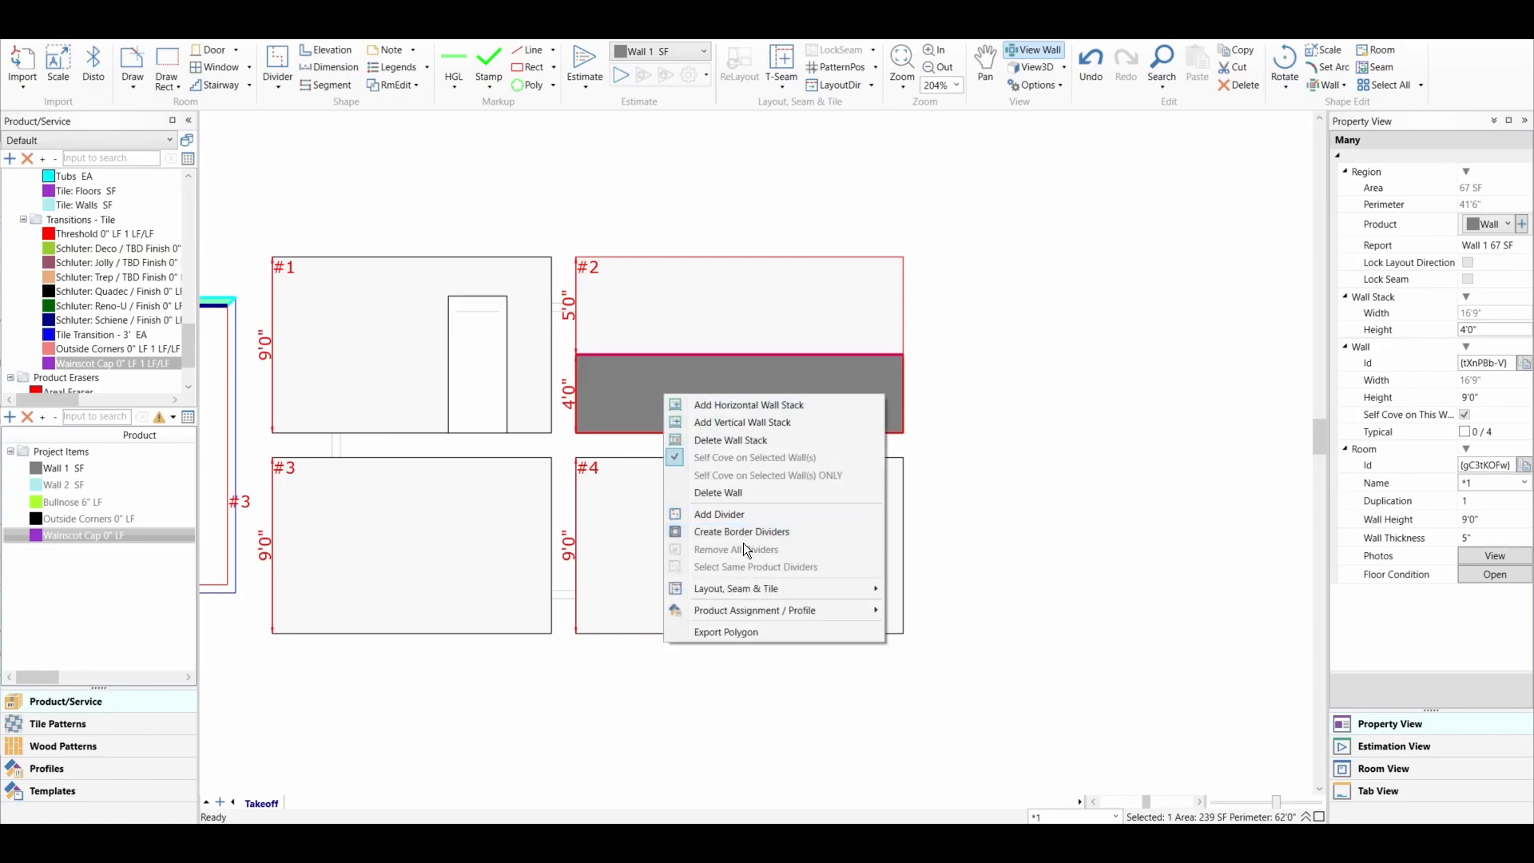
mouse_move(751, 612)
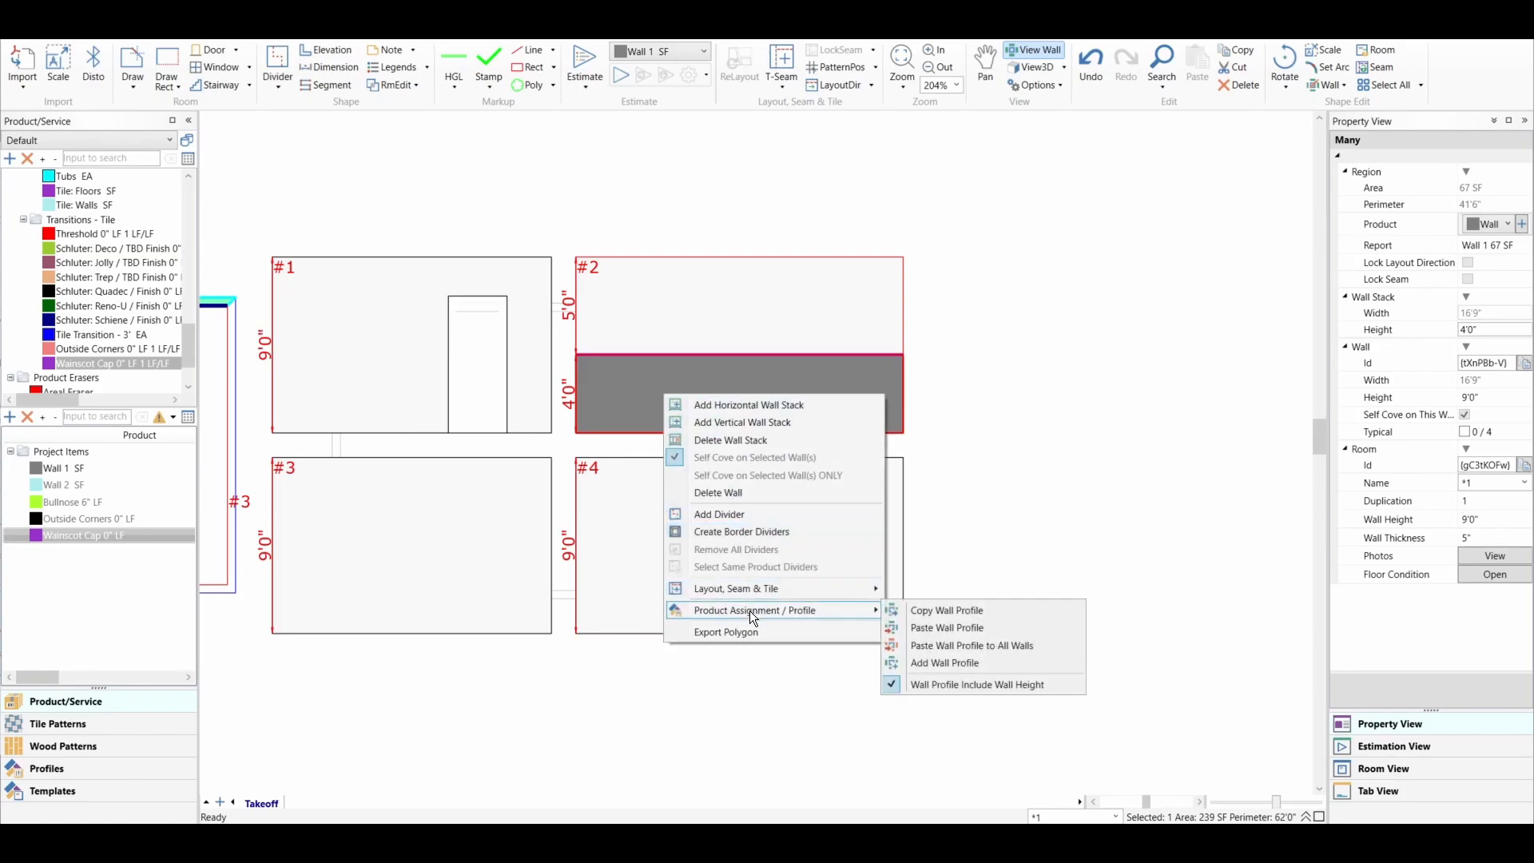
click(946, 610)
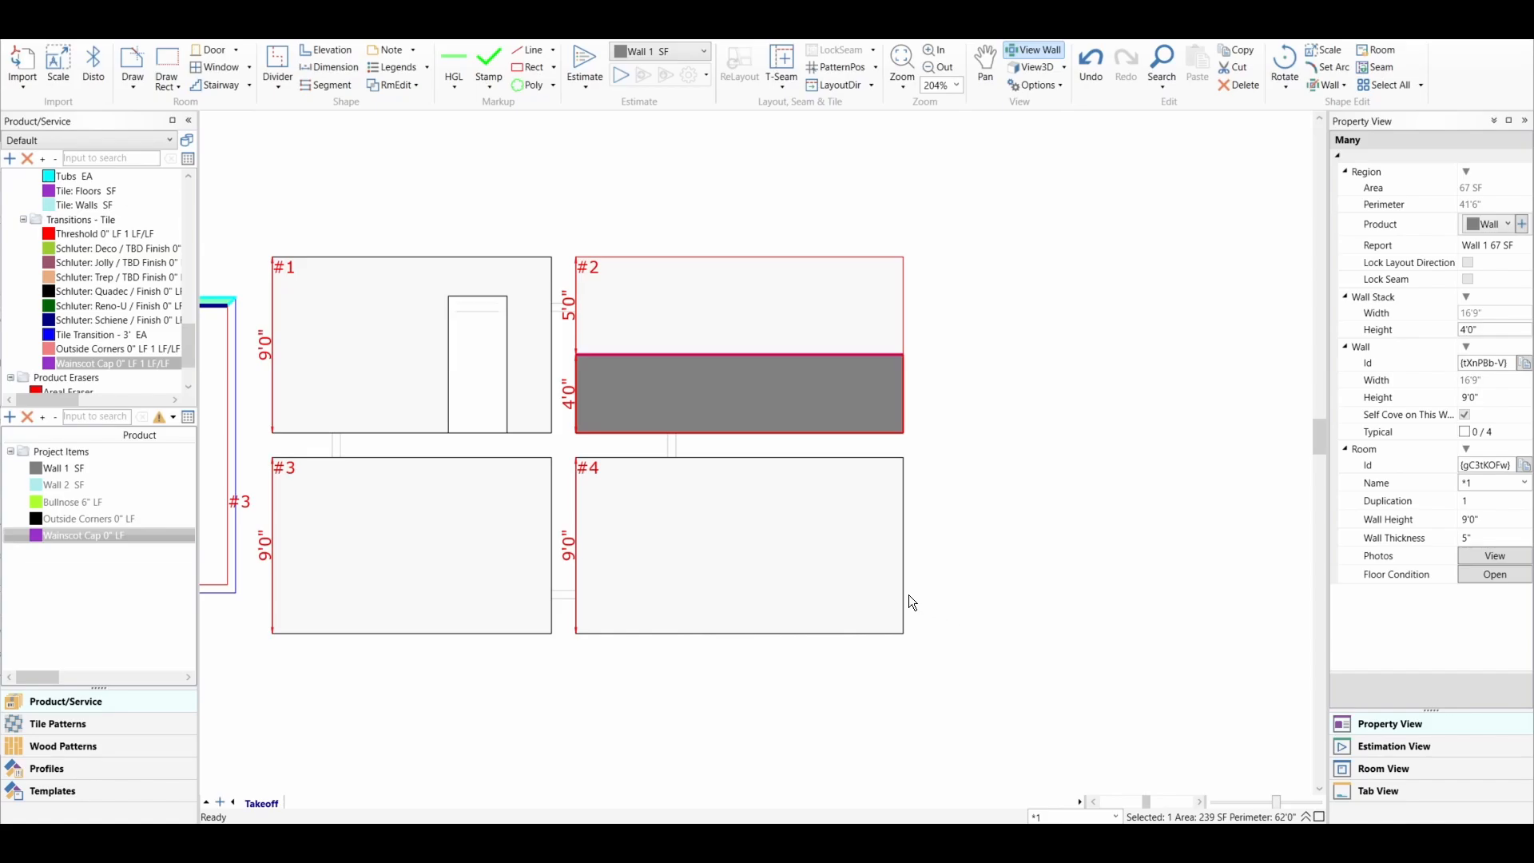
- Paste the copied wall profile to all walls of the first room
middle_drag(769, 580, 946, 567)
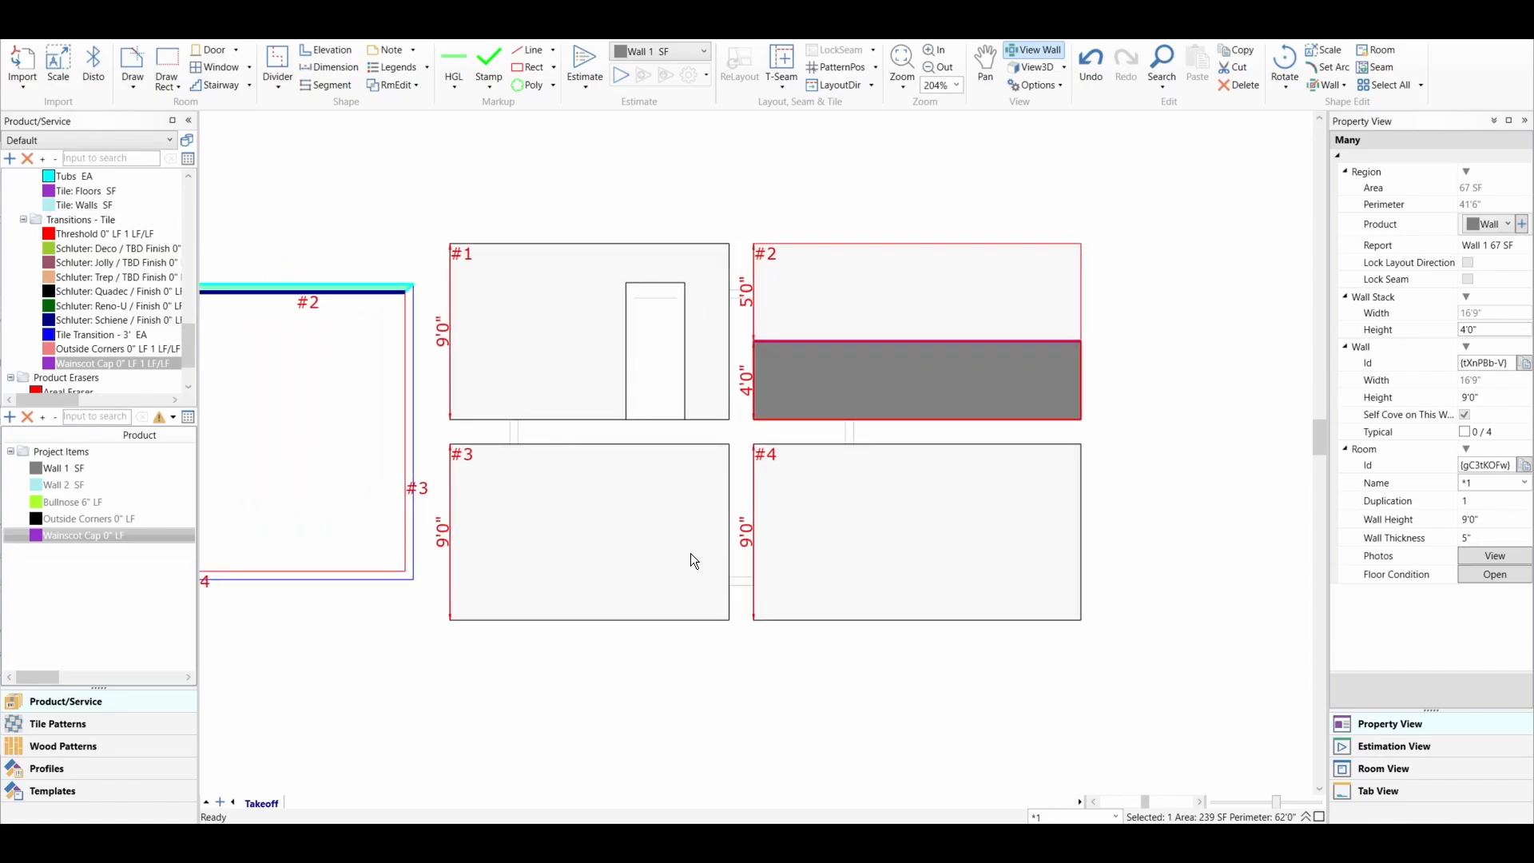
right_click(607, 525)
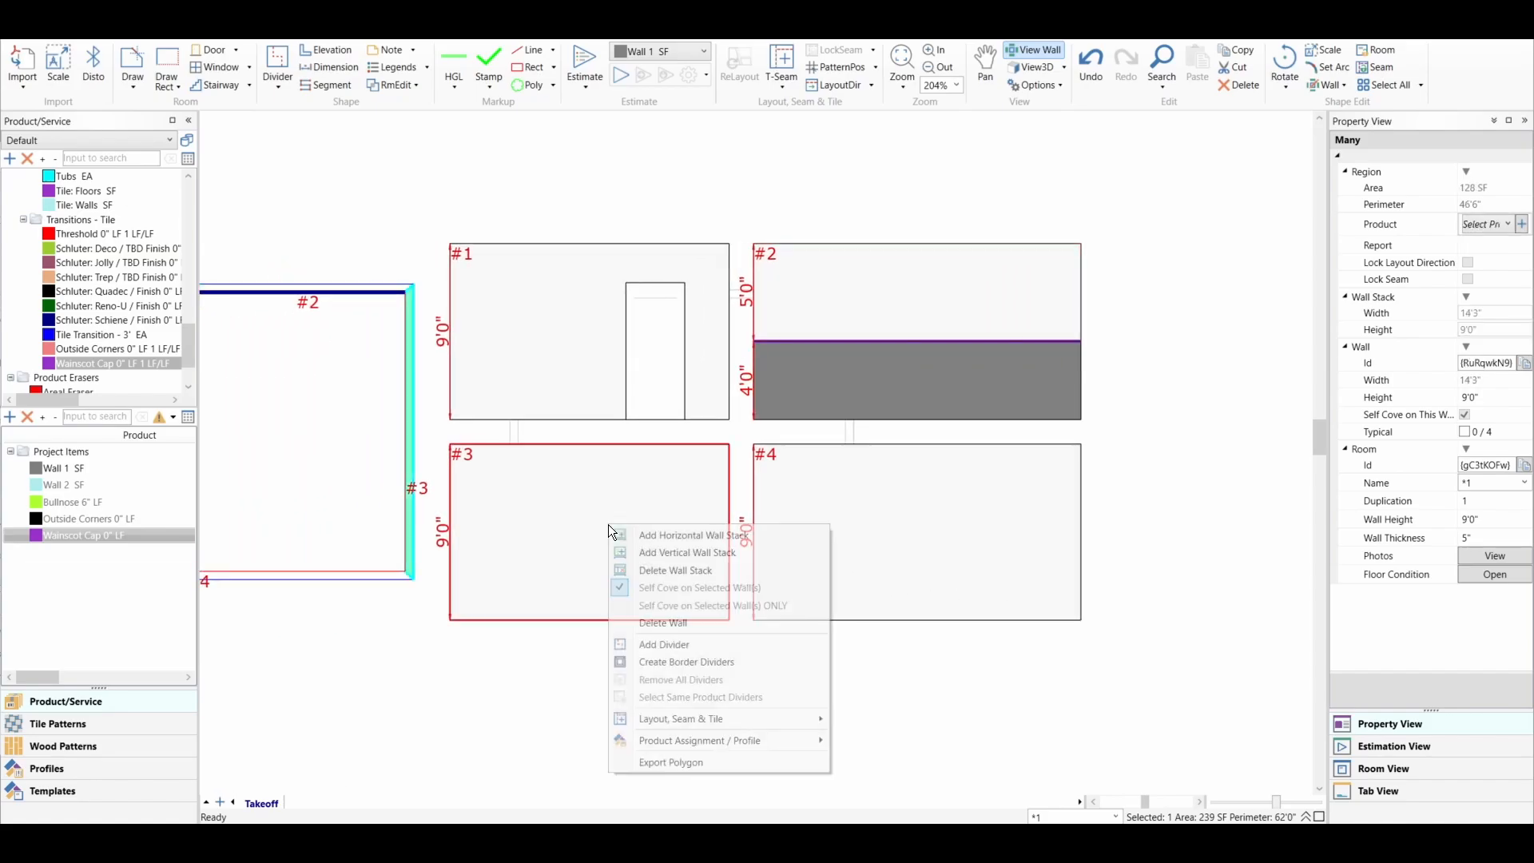
right_click(319, 484)
mouse_move(401, 686)
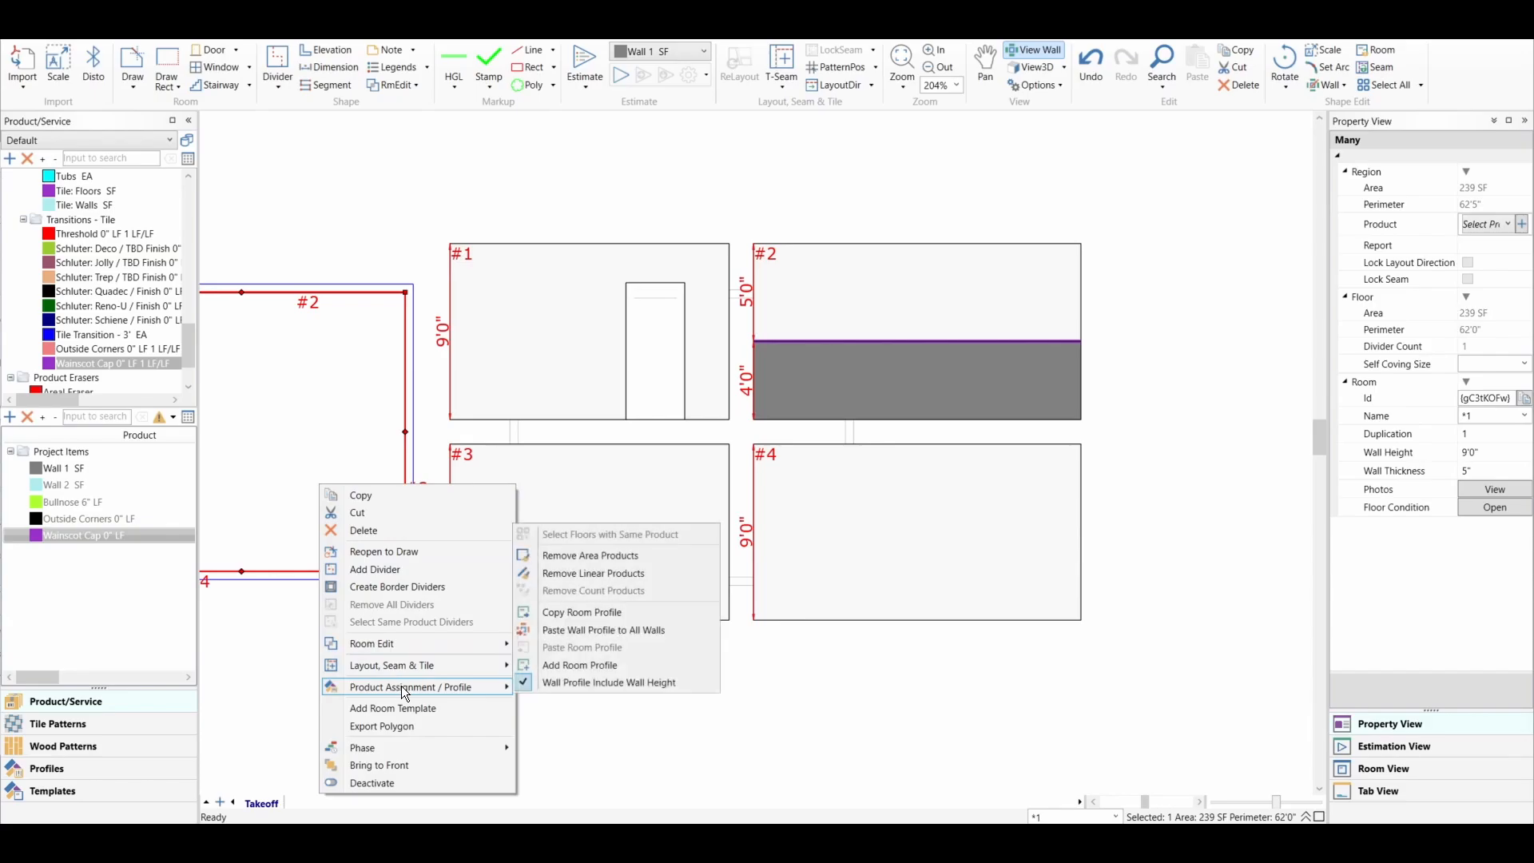
click(630, 629)
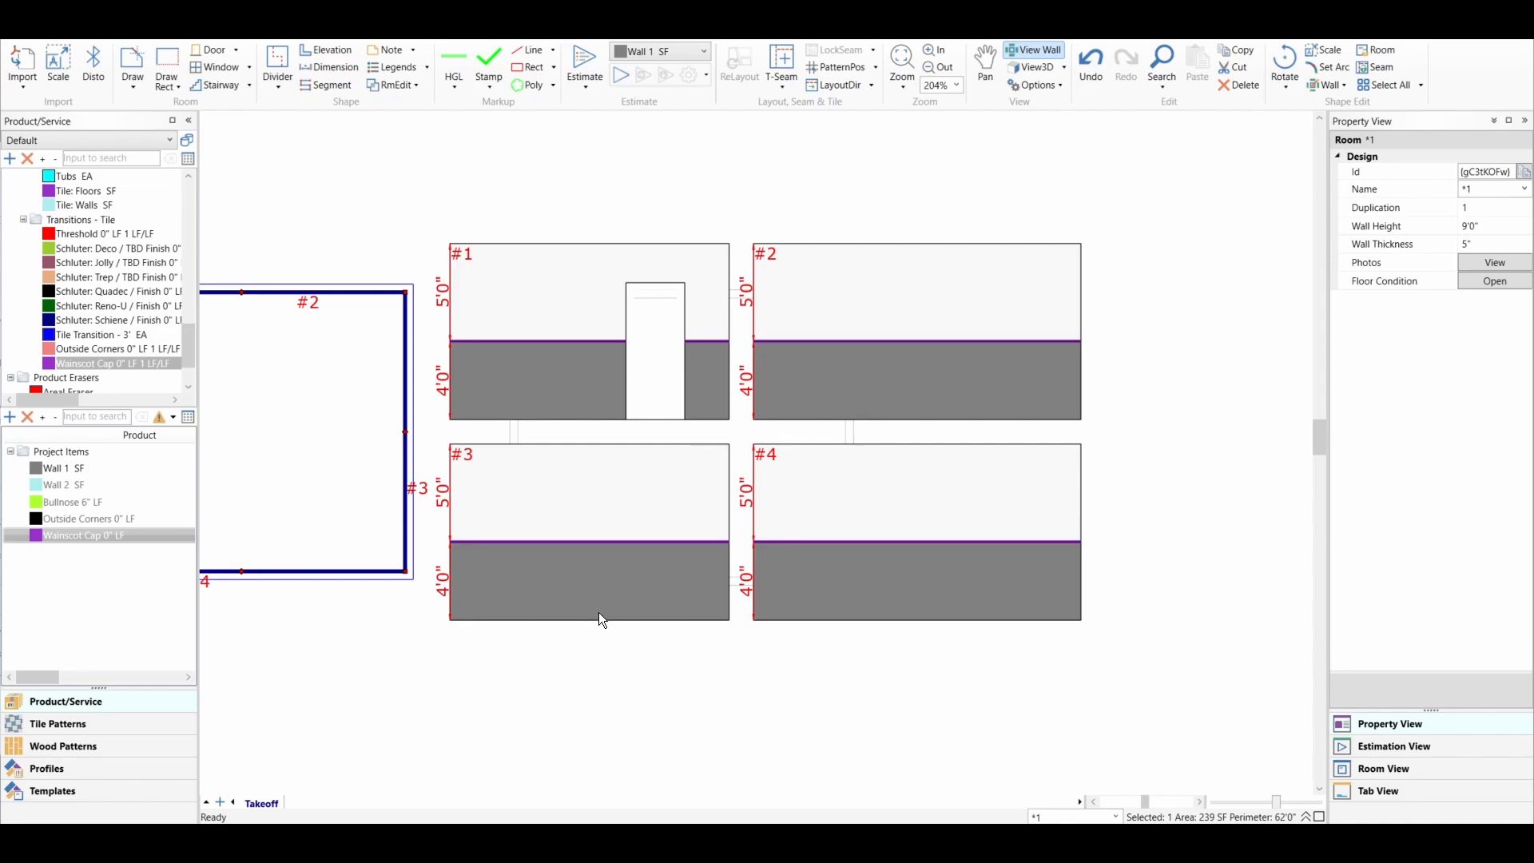
- Review the Wainscot Cap item's width and other settings, and examine the cap lines on the first room's elevations
mouse_move(598, 611)
middle_drag(602, 608, 778, 568)
click(545, 625)
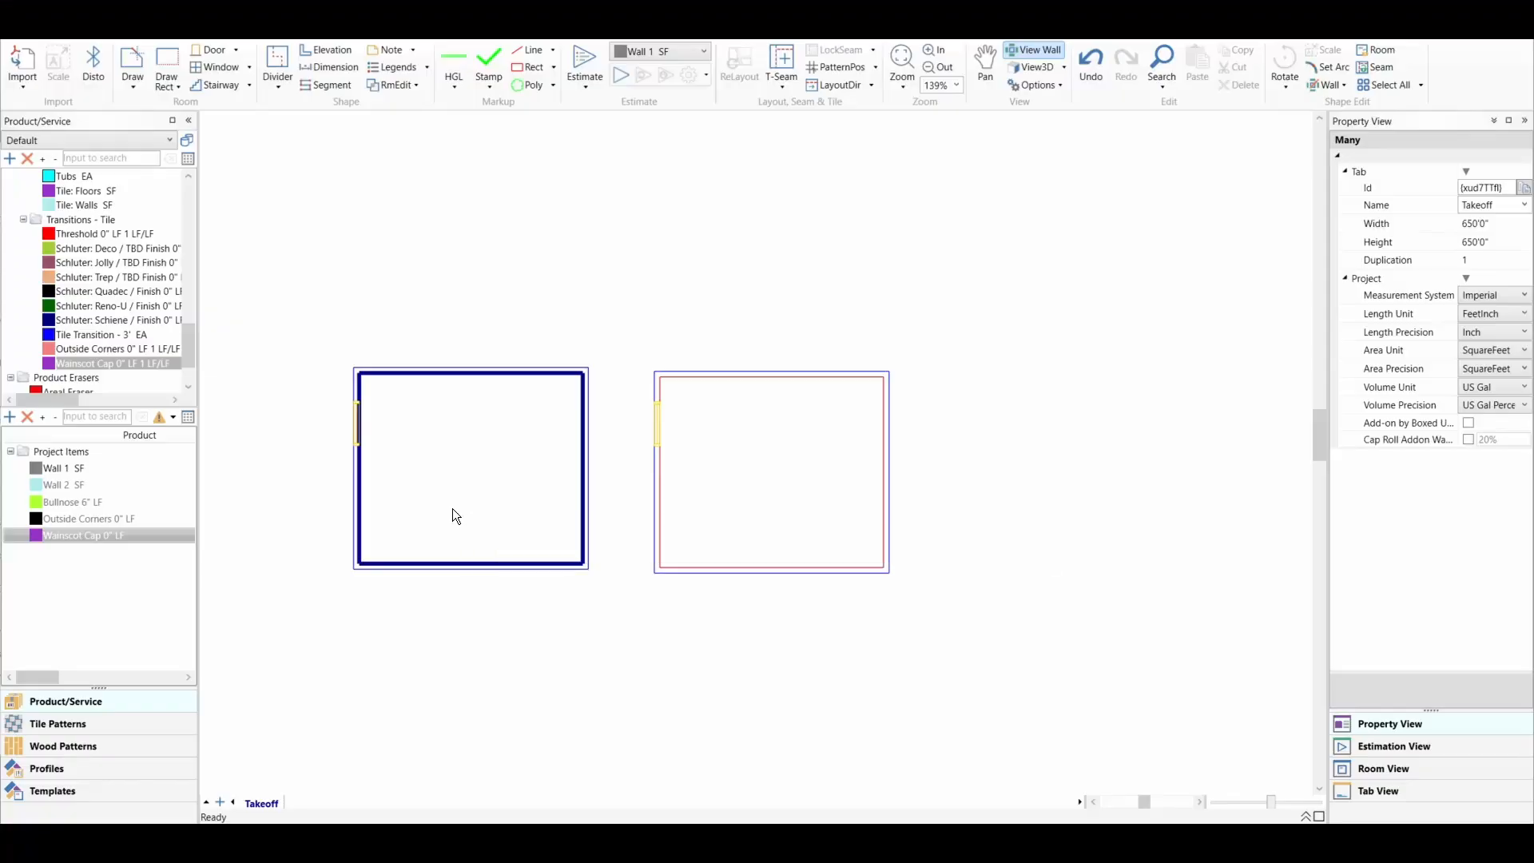
click(111, 536)
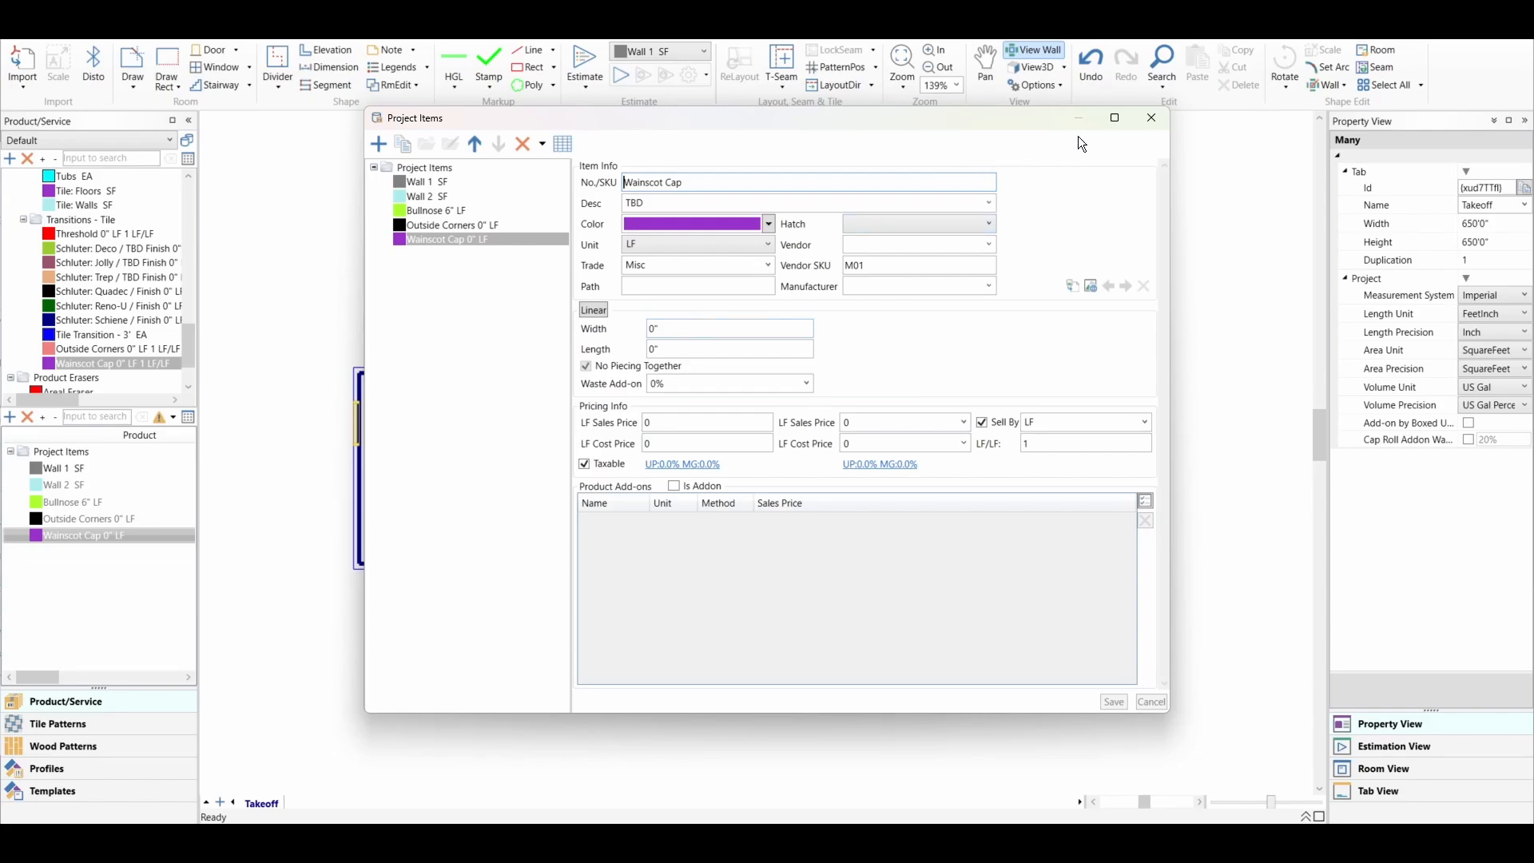
click(1151, 118)
click(490, 468)
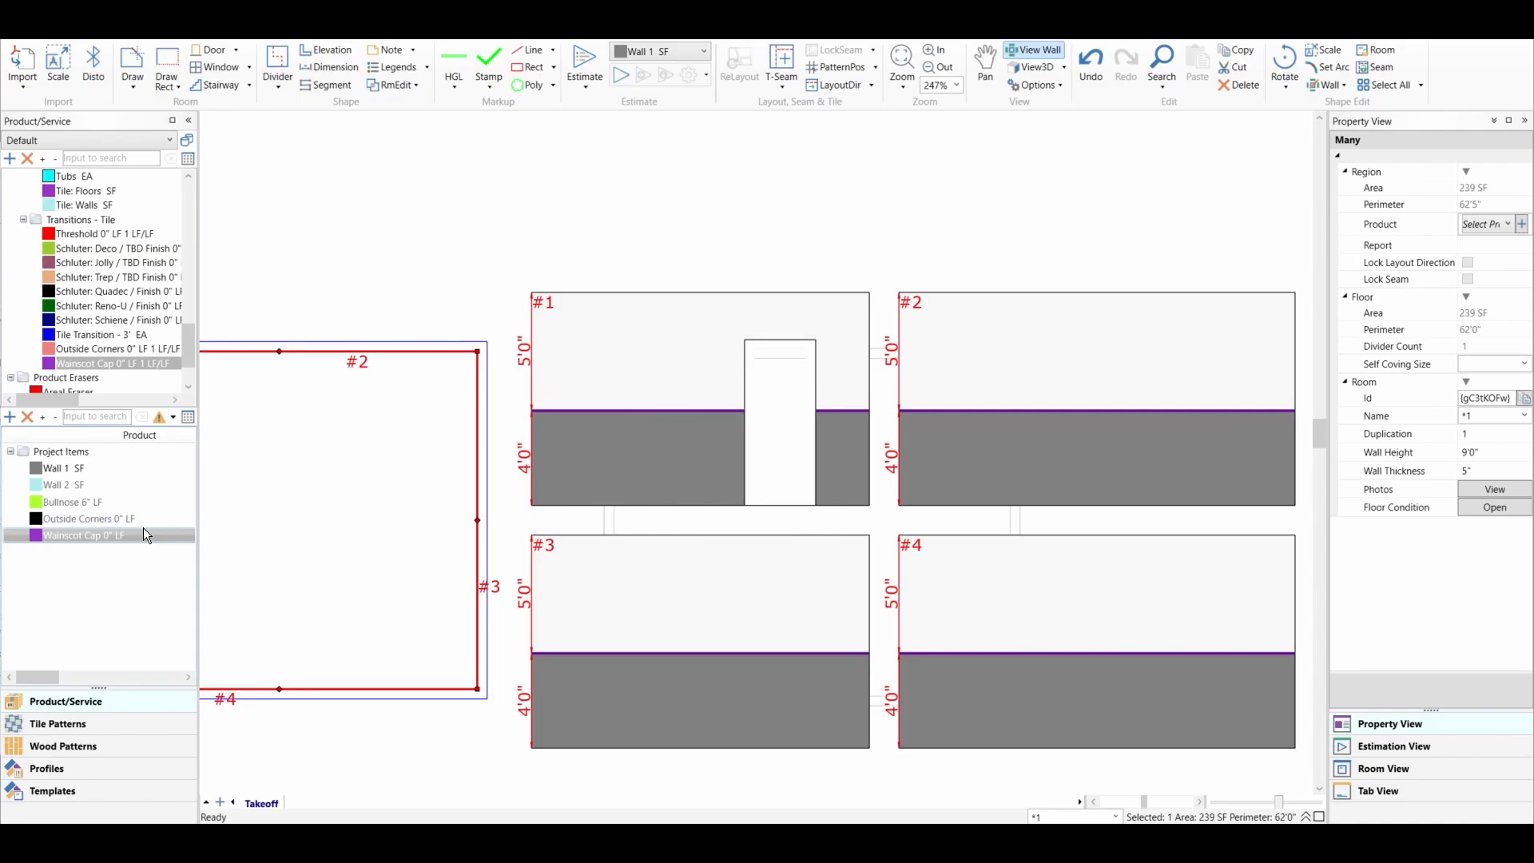
scroll(328, 465, down, 3)
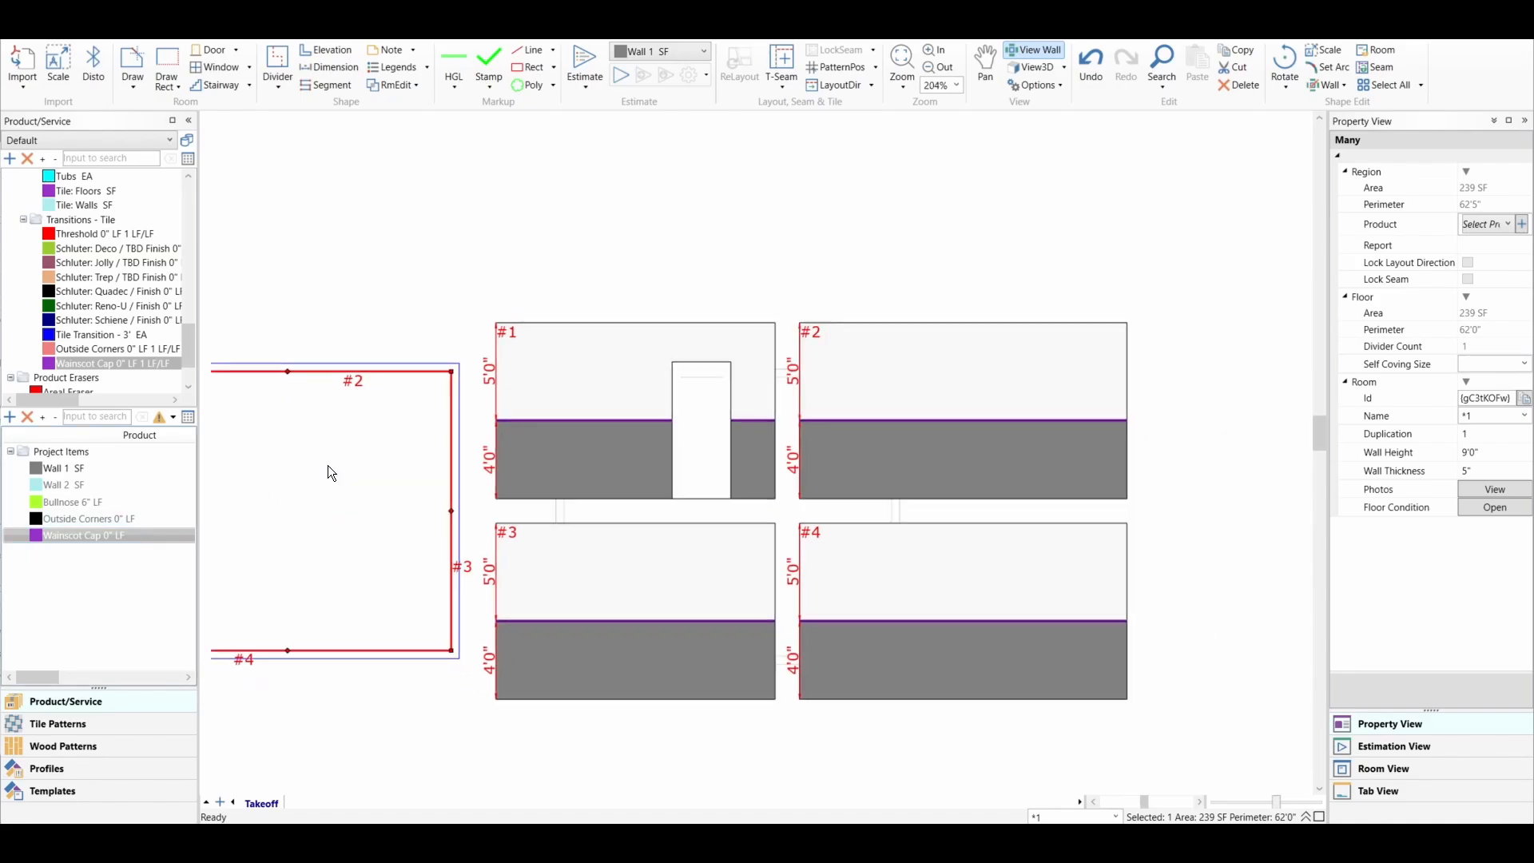
click(396, 339)
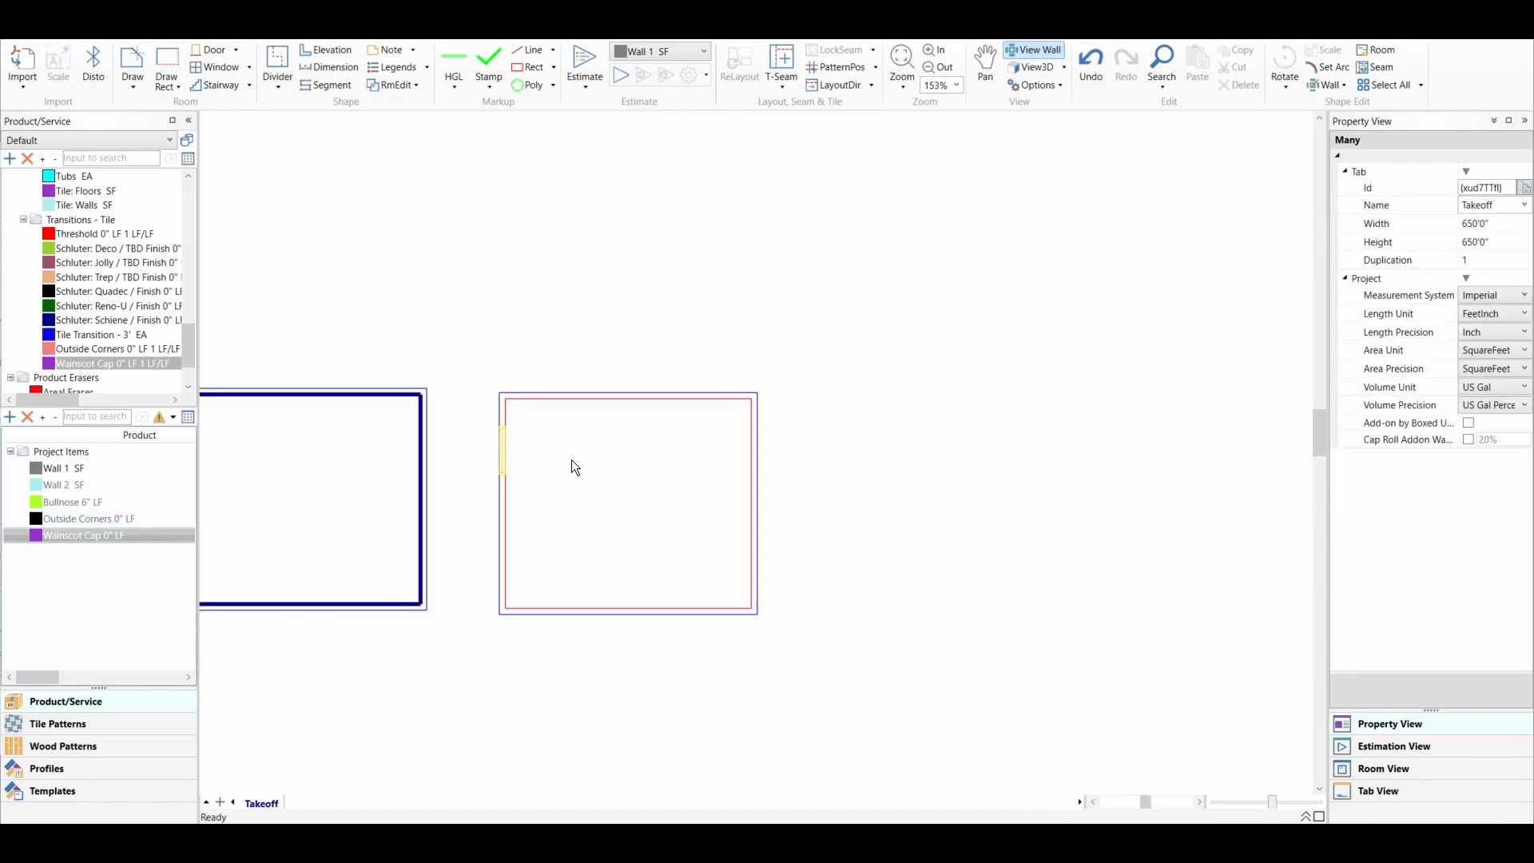
- Show the second room's wall elevations and add a horizontal wall stack on wall #2, 4'0" above the floor
click(592, 460)
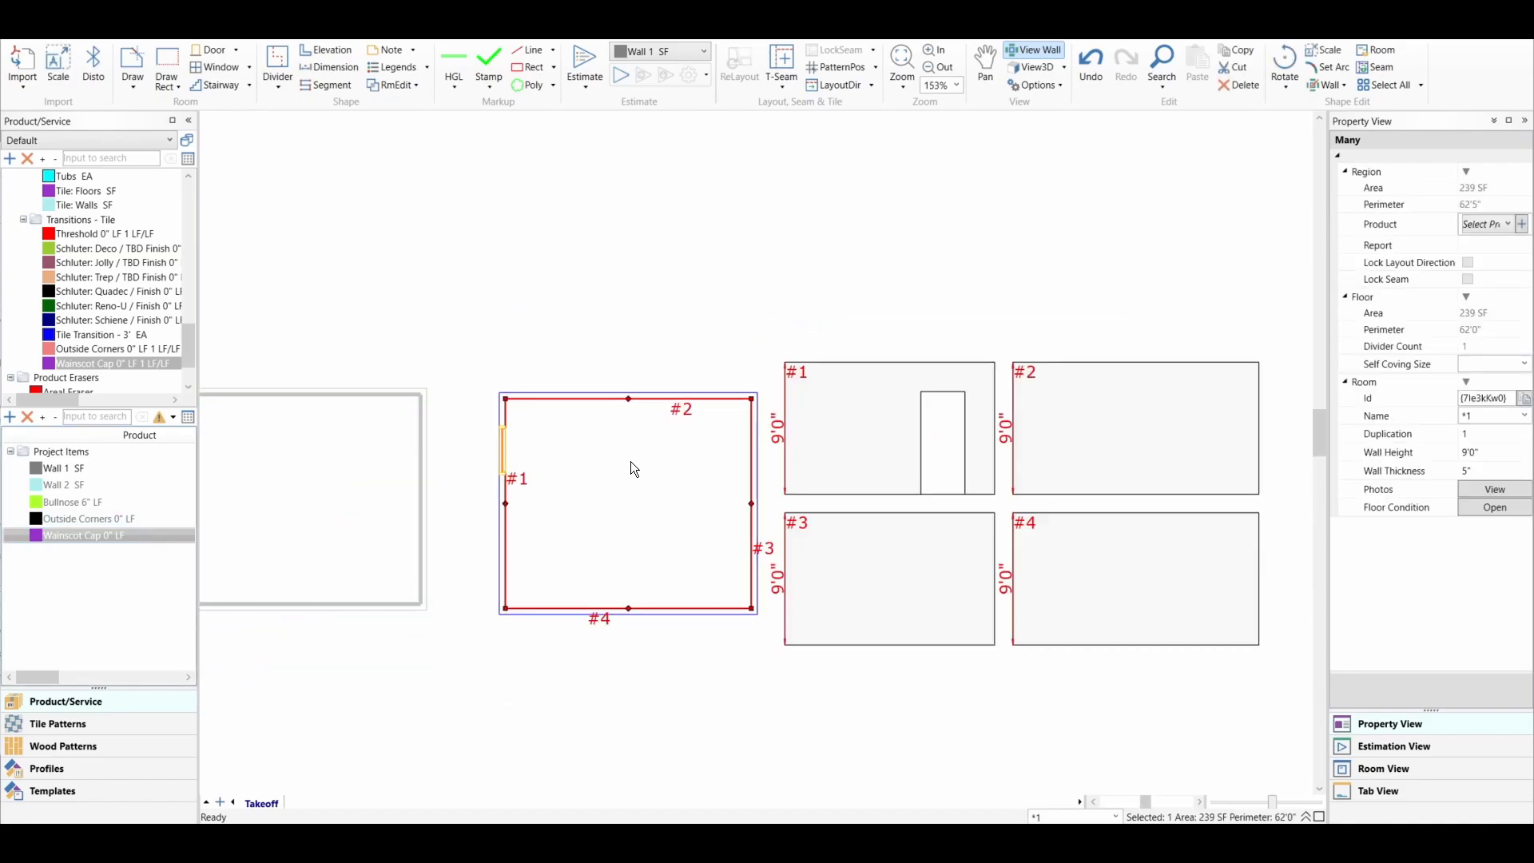
right_click(1041, 448)
click(1094, 457)
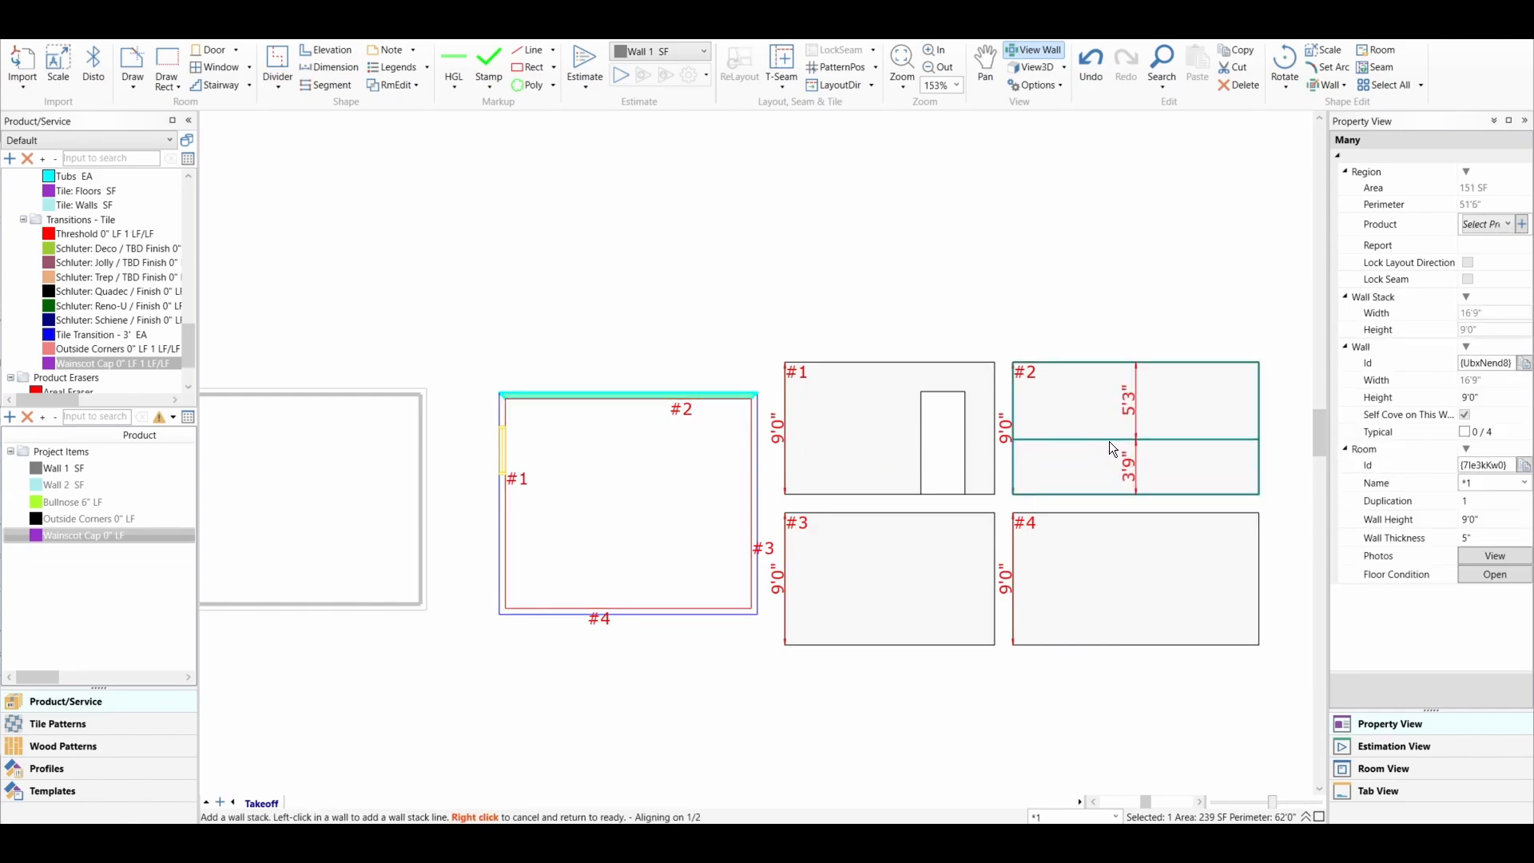
click(1110, 436)
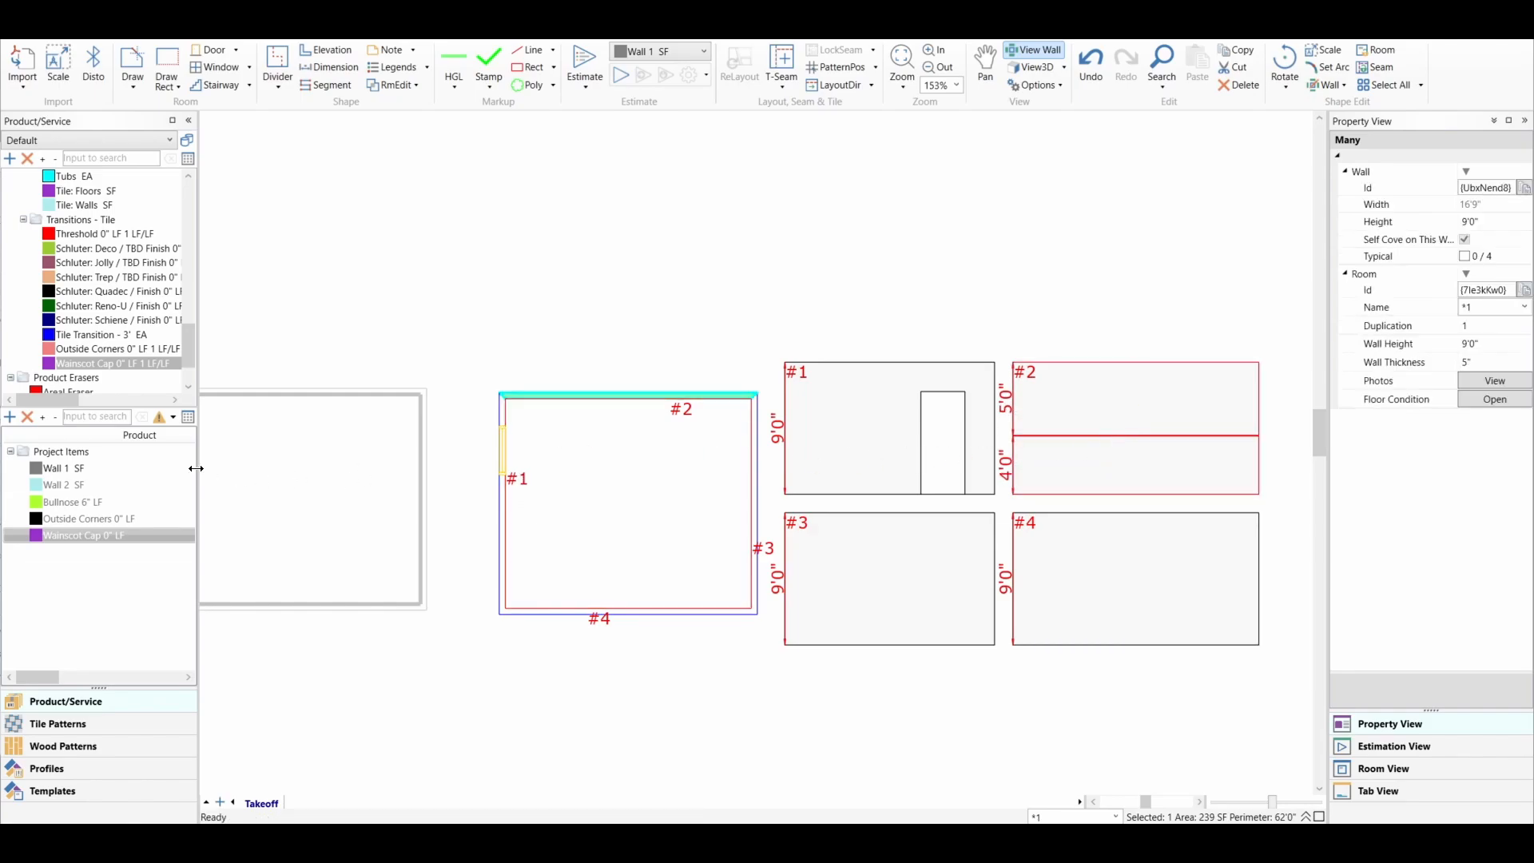
- Assign Wall 2 to the lower stack of the second room's wall #2 and Bullnose 6" to the stack line
click(74, 484)
click(1153, 470)
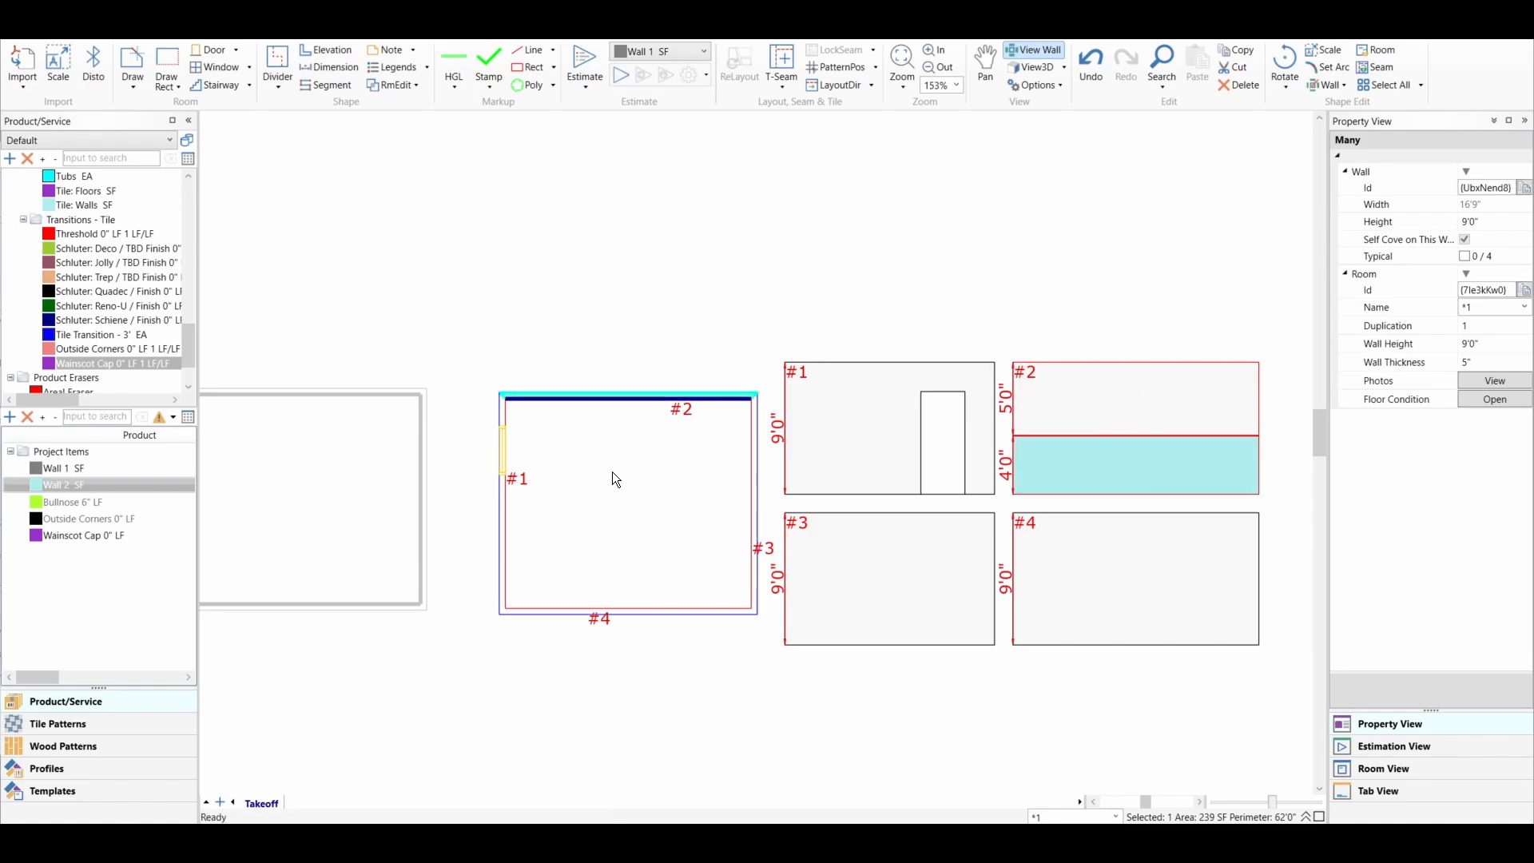
click(78, 502)
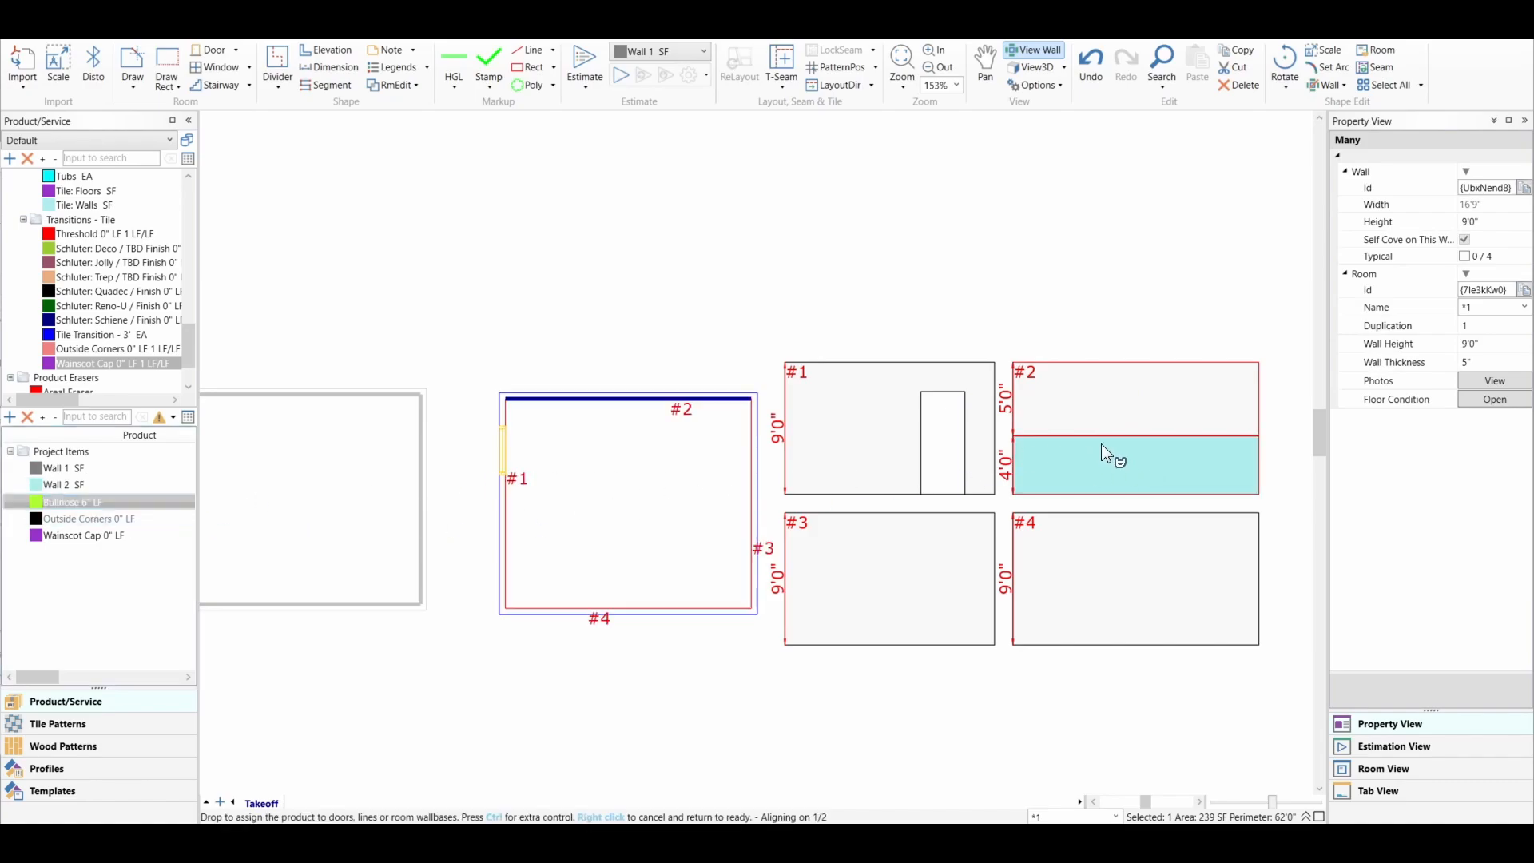
click(1154, 440)
- Check the Wall 2 and Bullnose quantities on the lower stack of the second room's wall #2
scroll(1158, 447, up, 3)
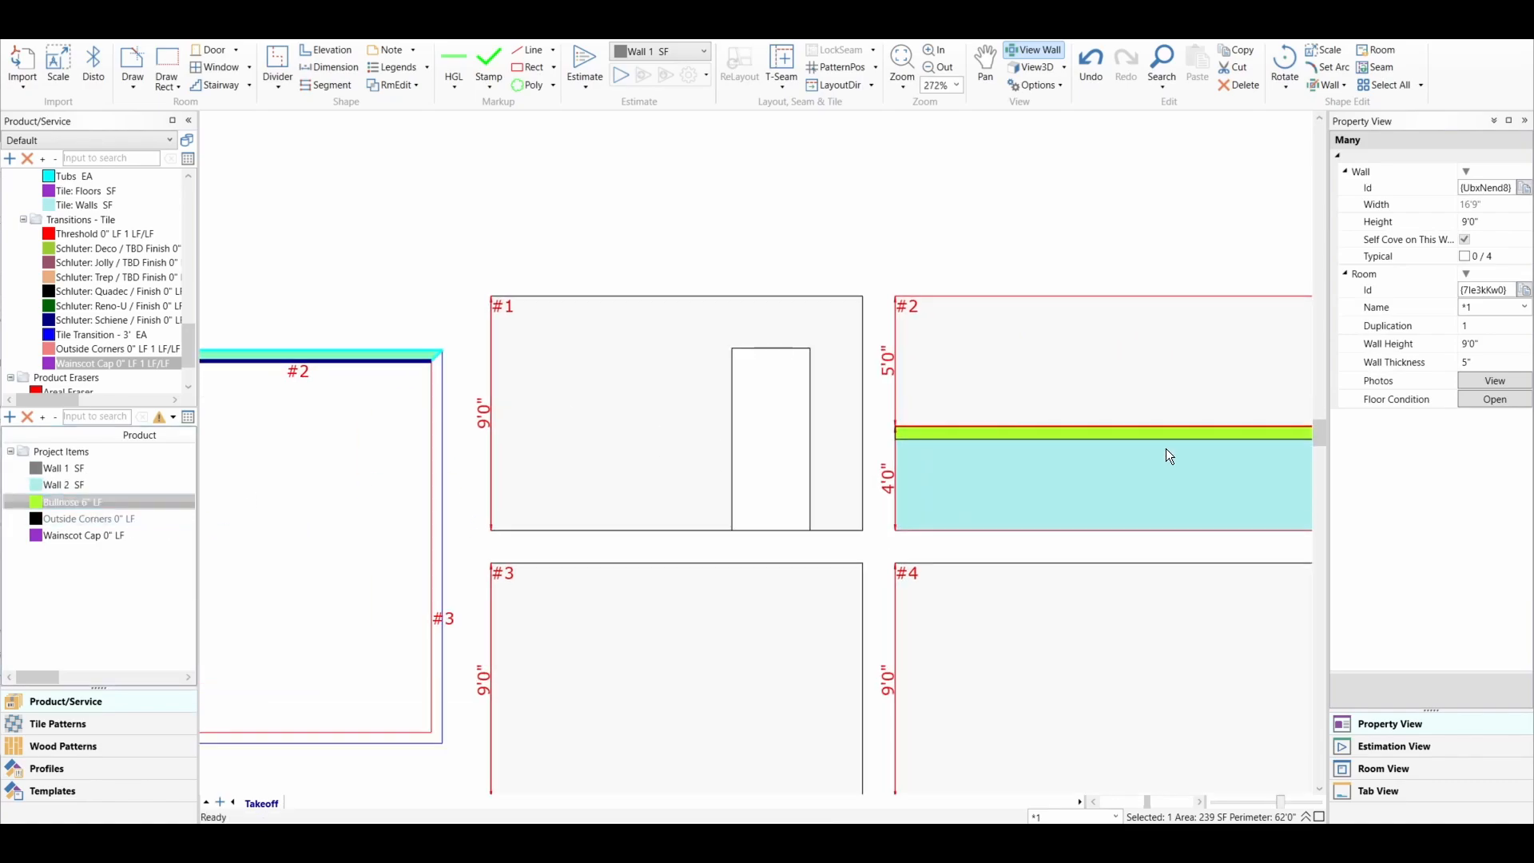
middle_drag(1167, 449, 962, 436)
mouse_move(918, 423)
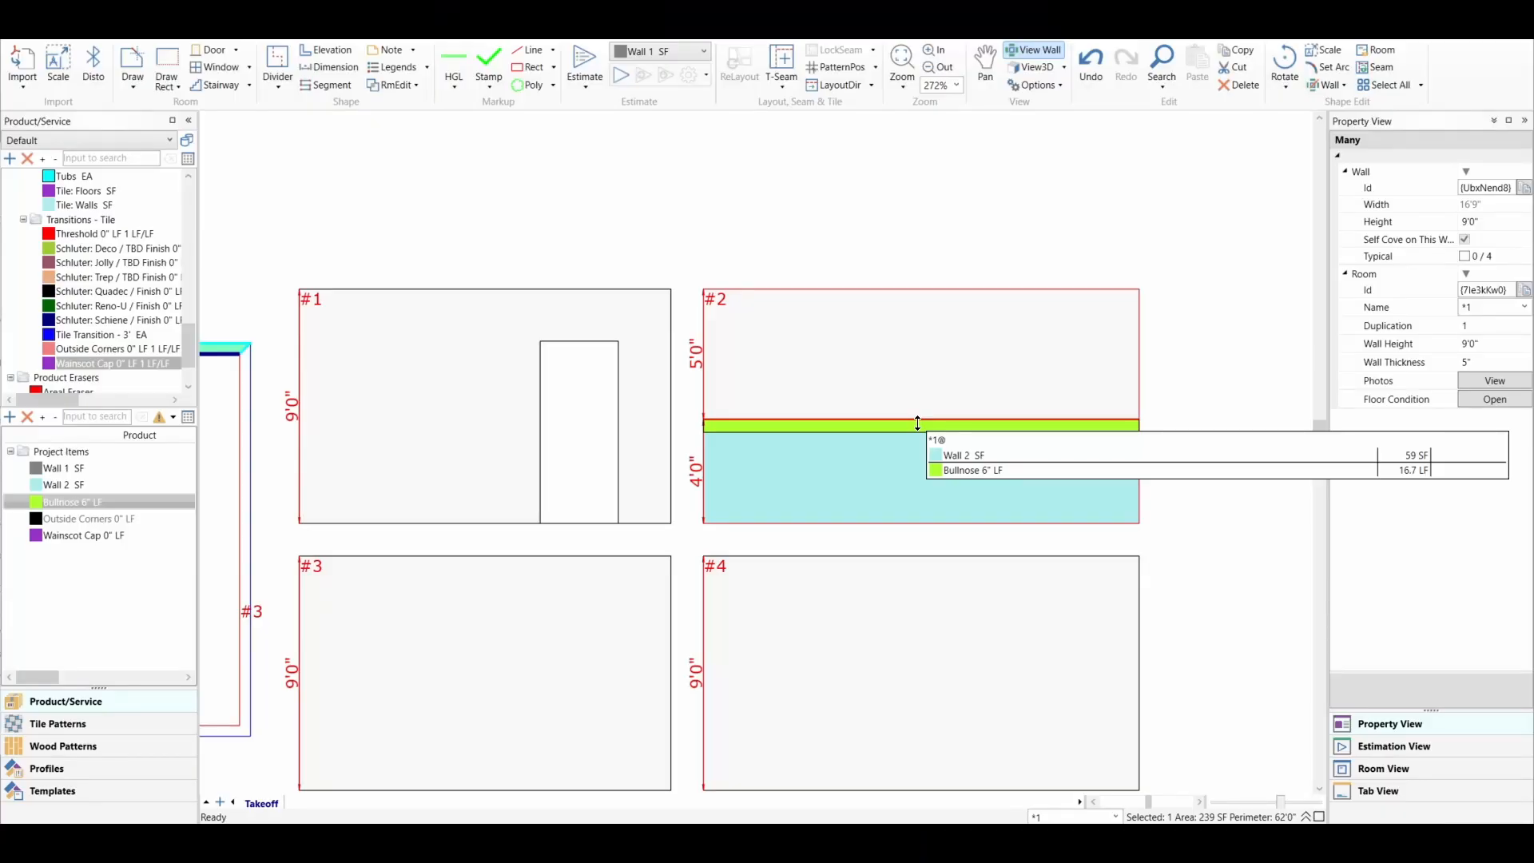
scroll(956, 448, down, 6)
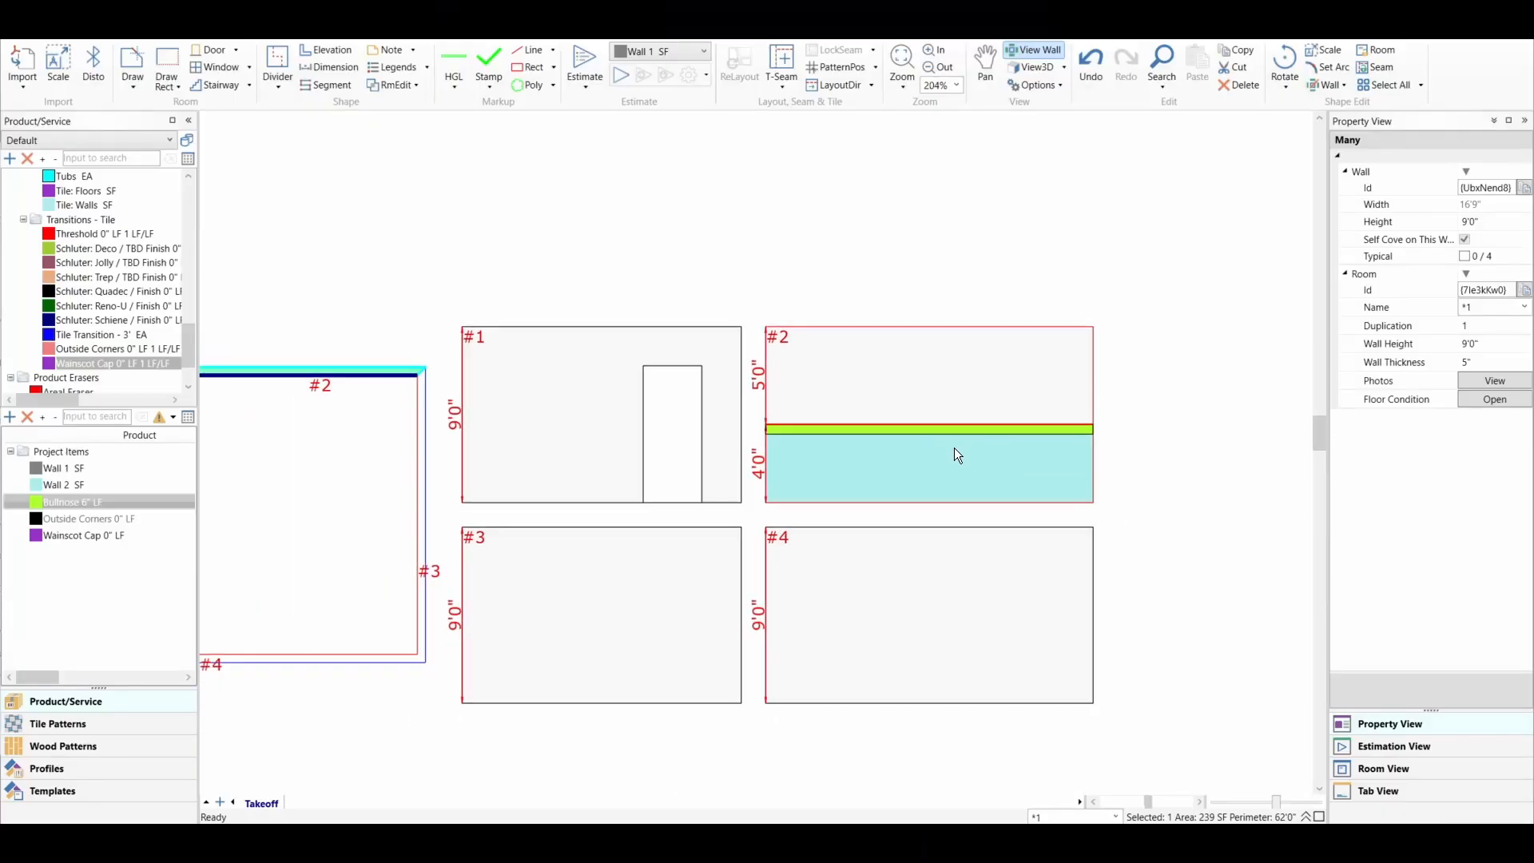
click(966, 465)
scroll(965, 459, down, 1)
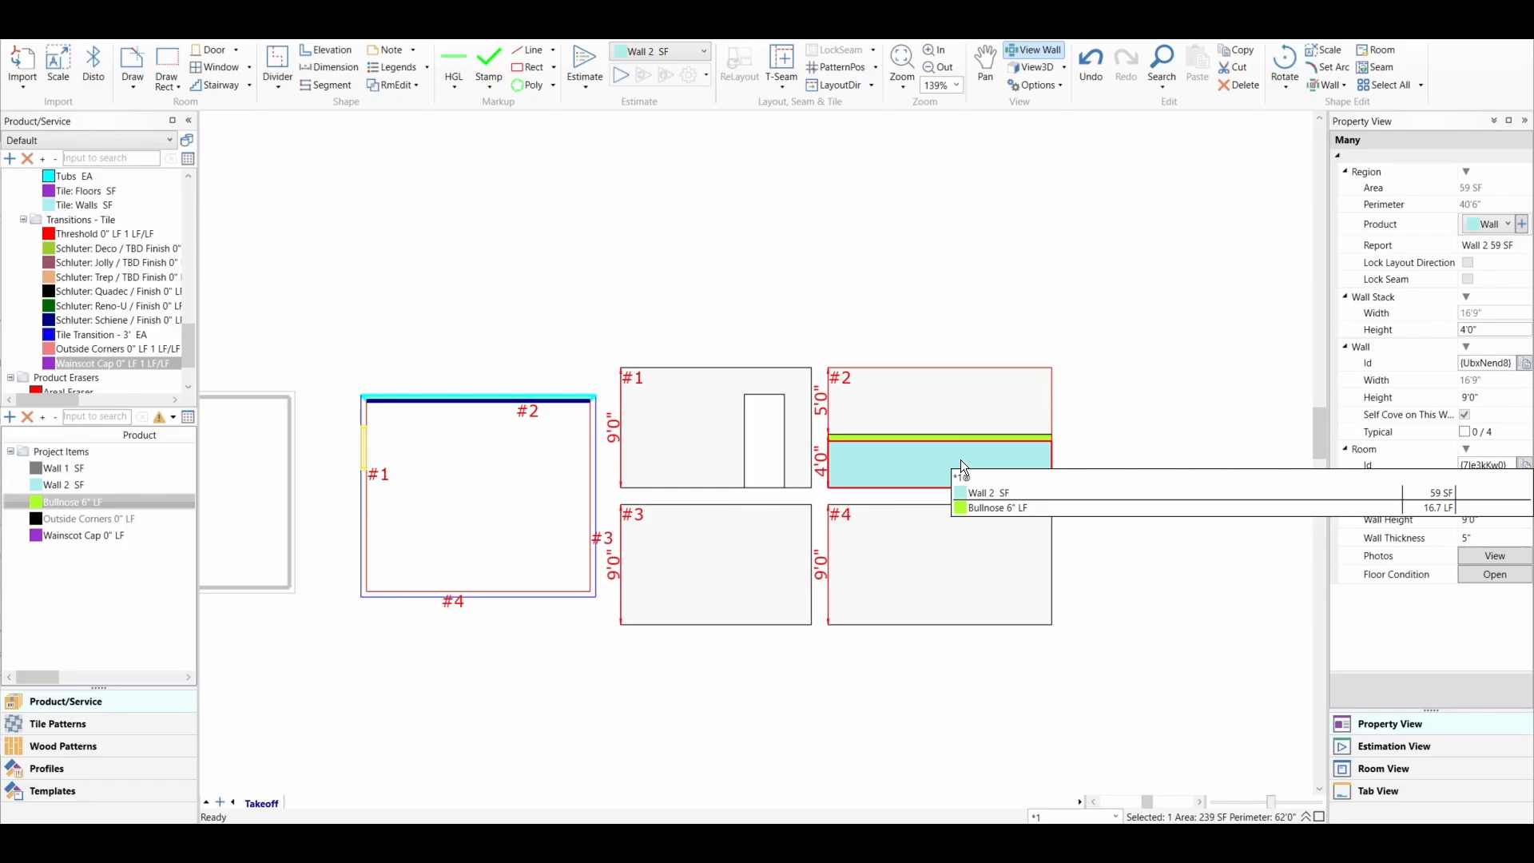
- Copy the lower wainscot stack from the second room's wall #2 and paste it onto all walls of that room
mouse_move(911, 465)
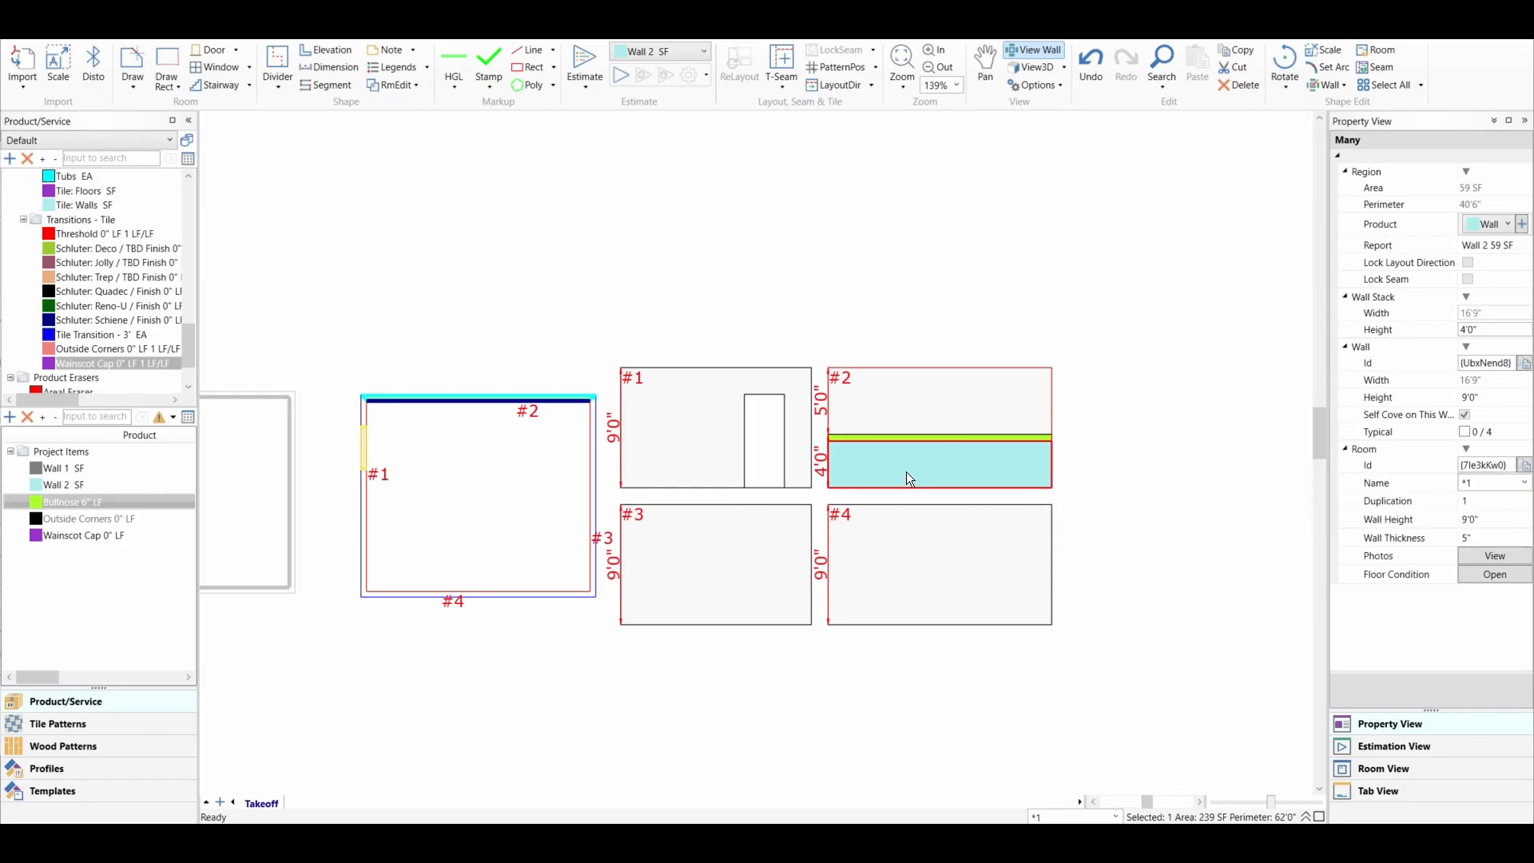
key(ctrl+c)
click(467, 511)
key(ctrl+v)
mouse_move(871, 523)
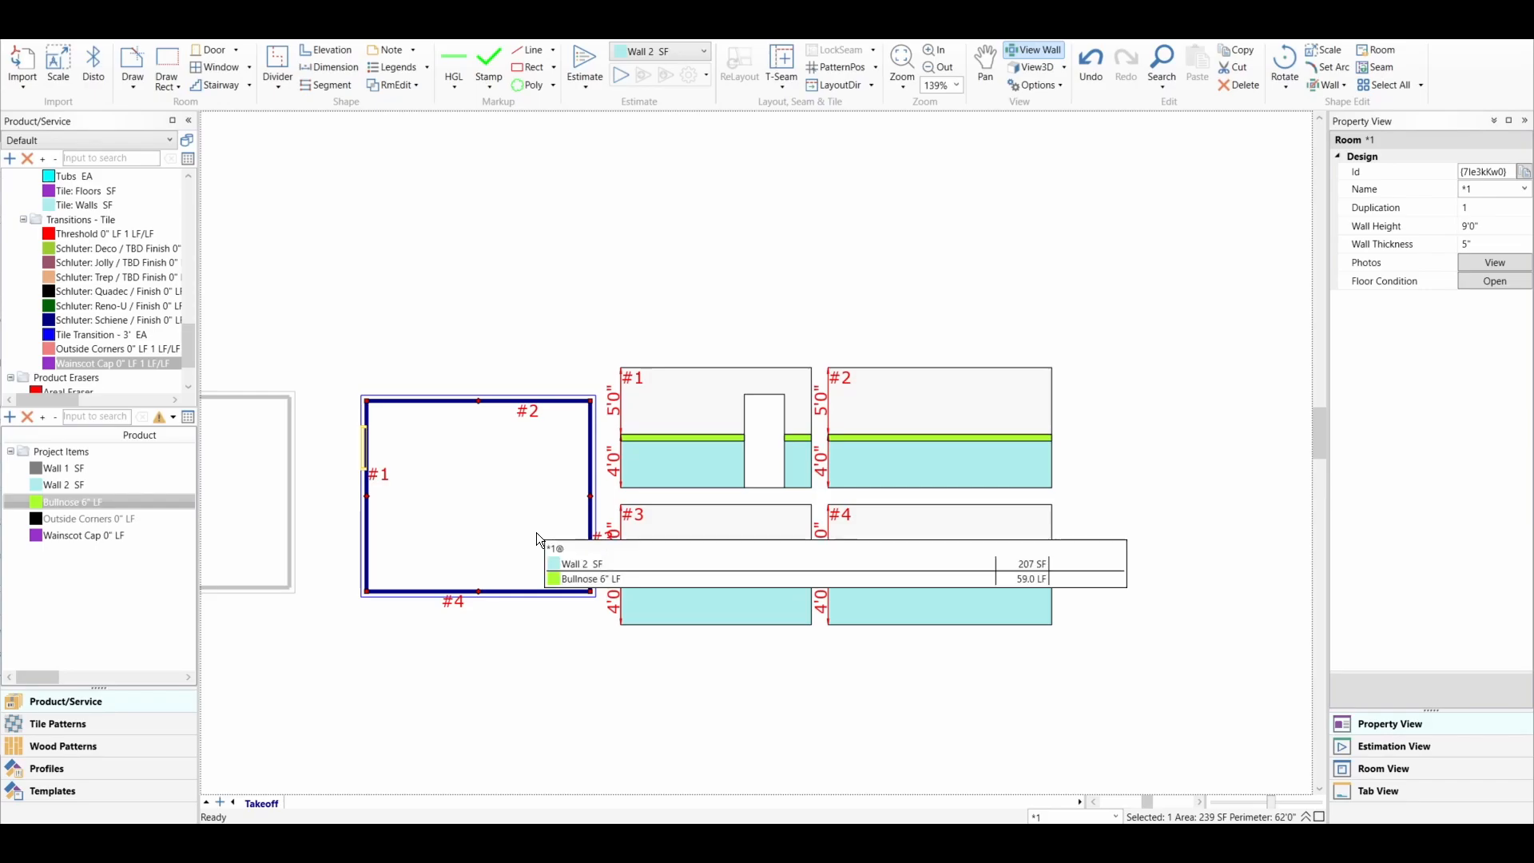
- Draw a freestanding partition wall from wall #4 straight into the second room
scroll(503, 569, up, 2)
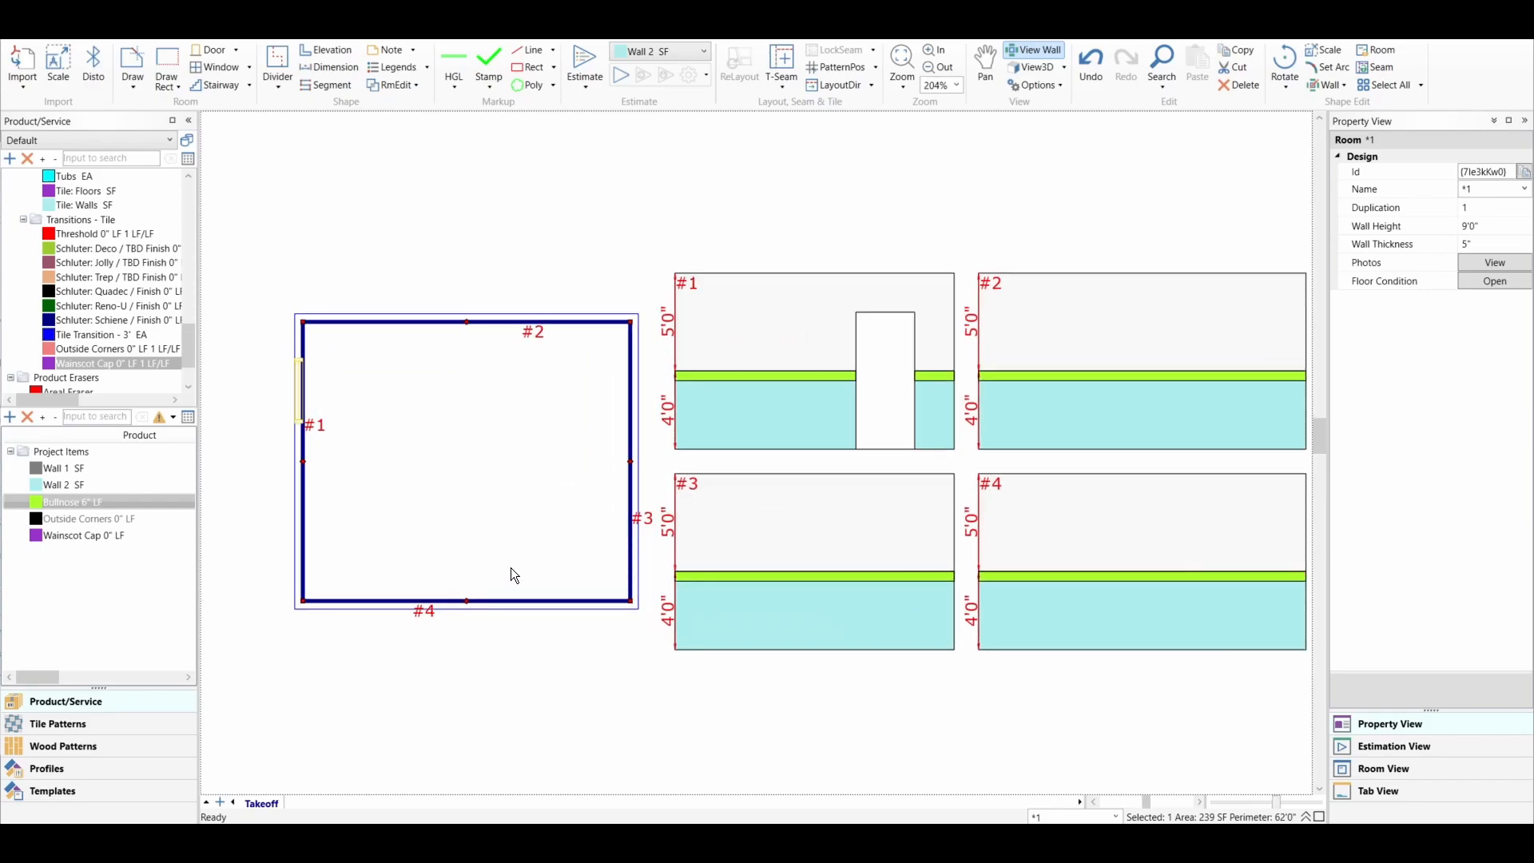
click(514, 567)
scroll(516, 566, up, 3)
key(w)
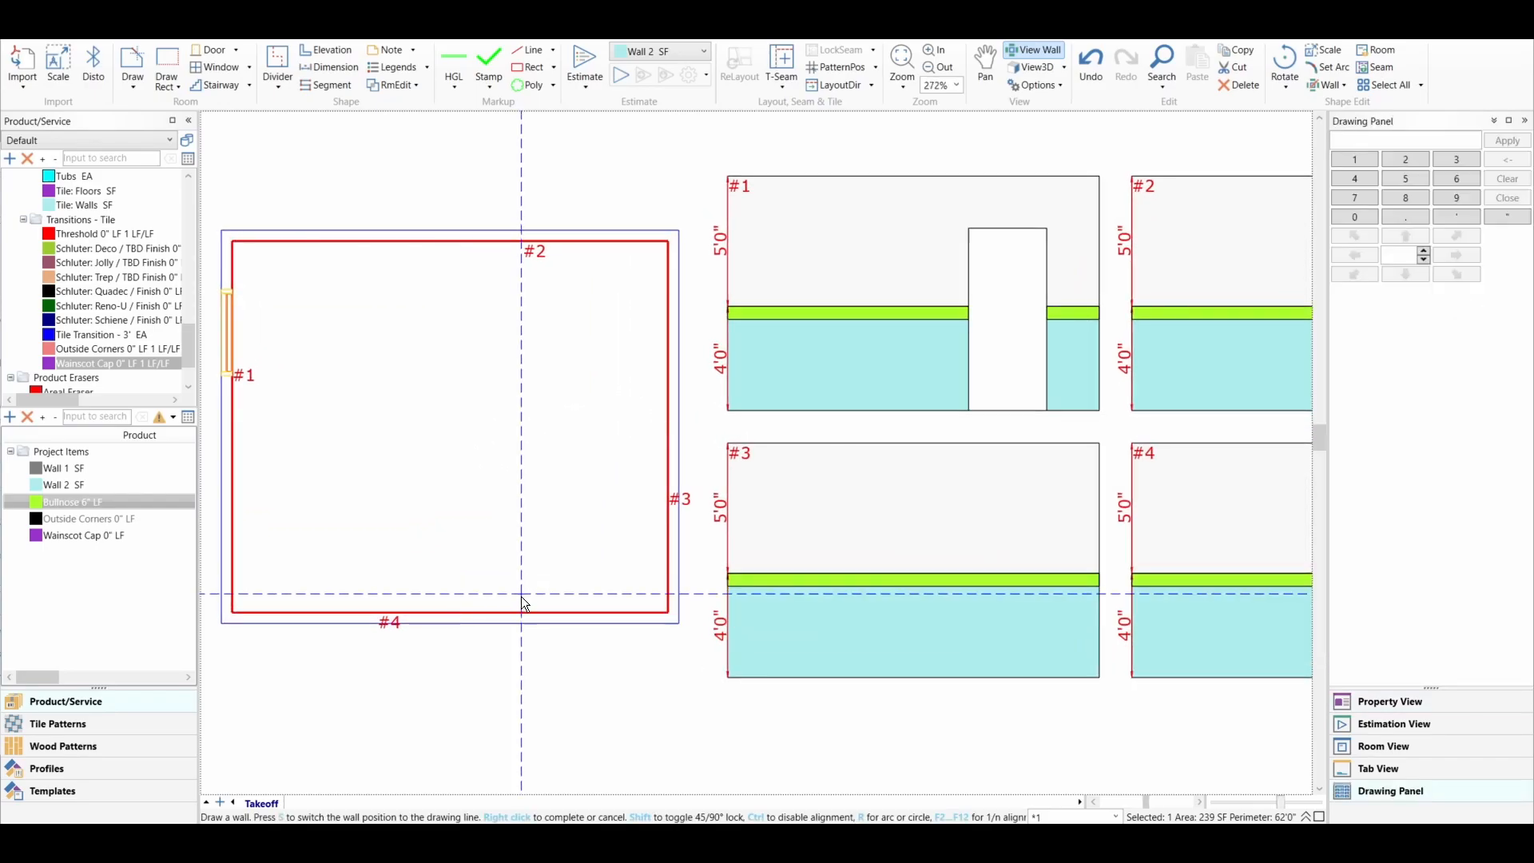
click(522, 612)
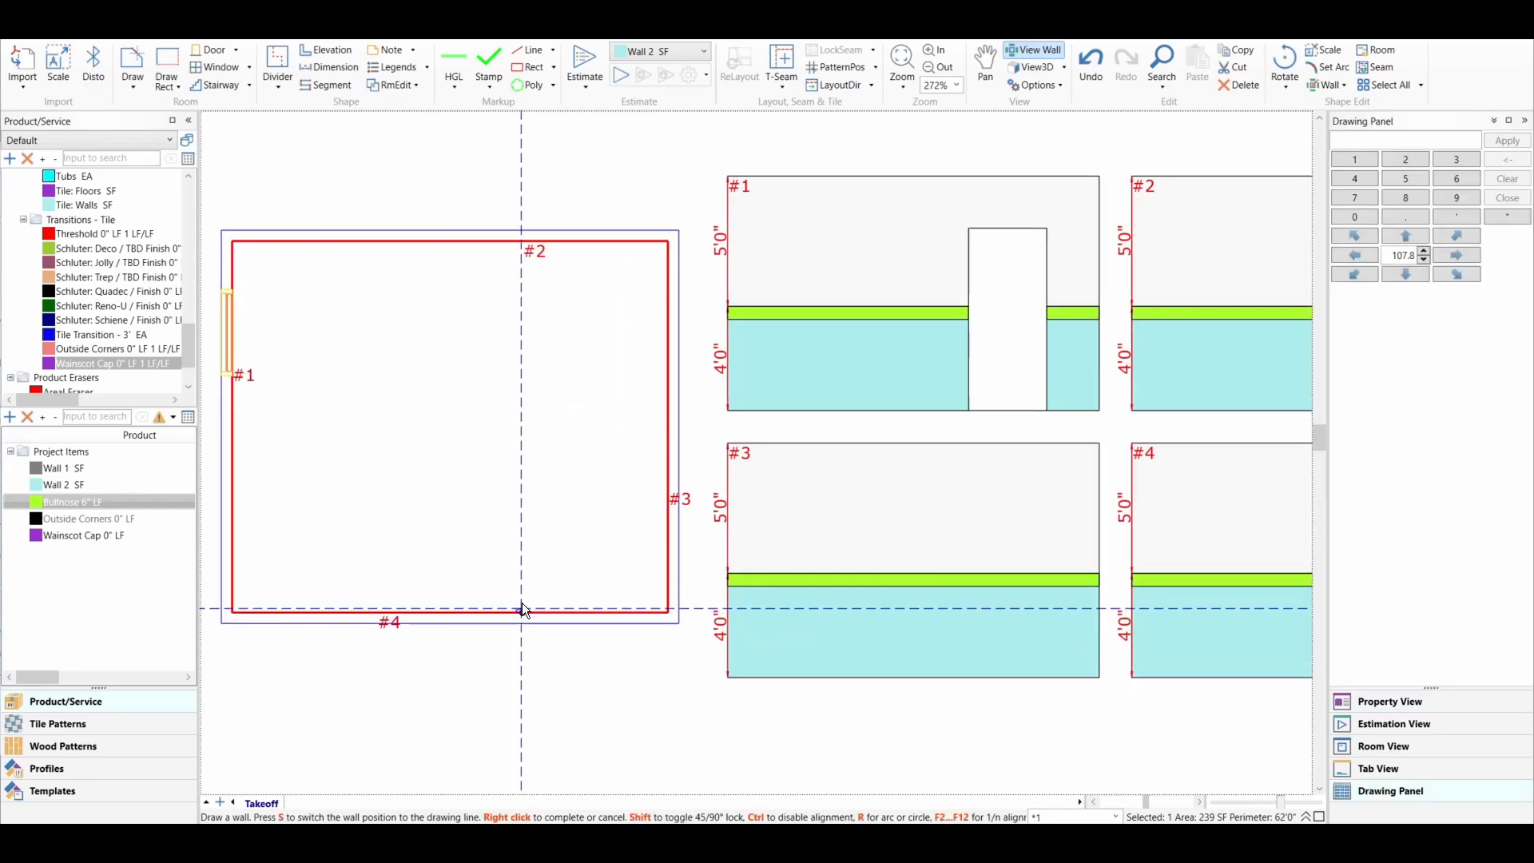
click(523, 476)
right_click(527, 476)
scroll(544, 477, down, 2)
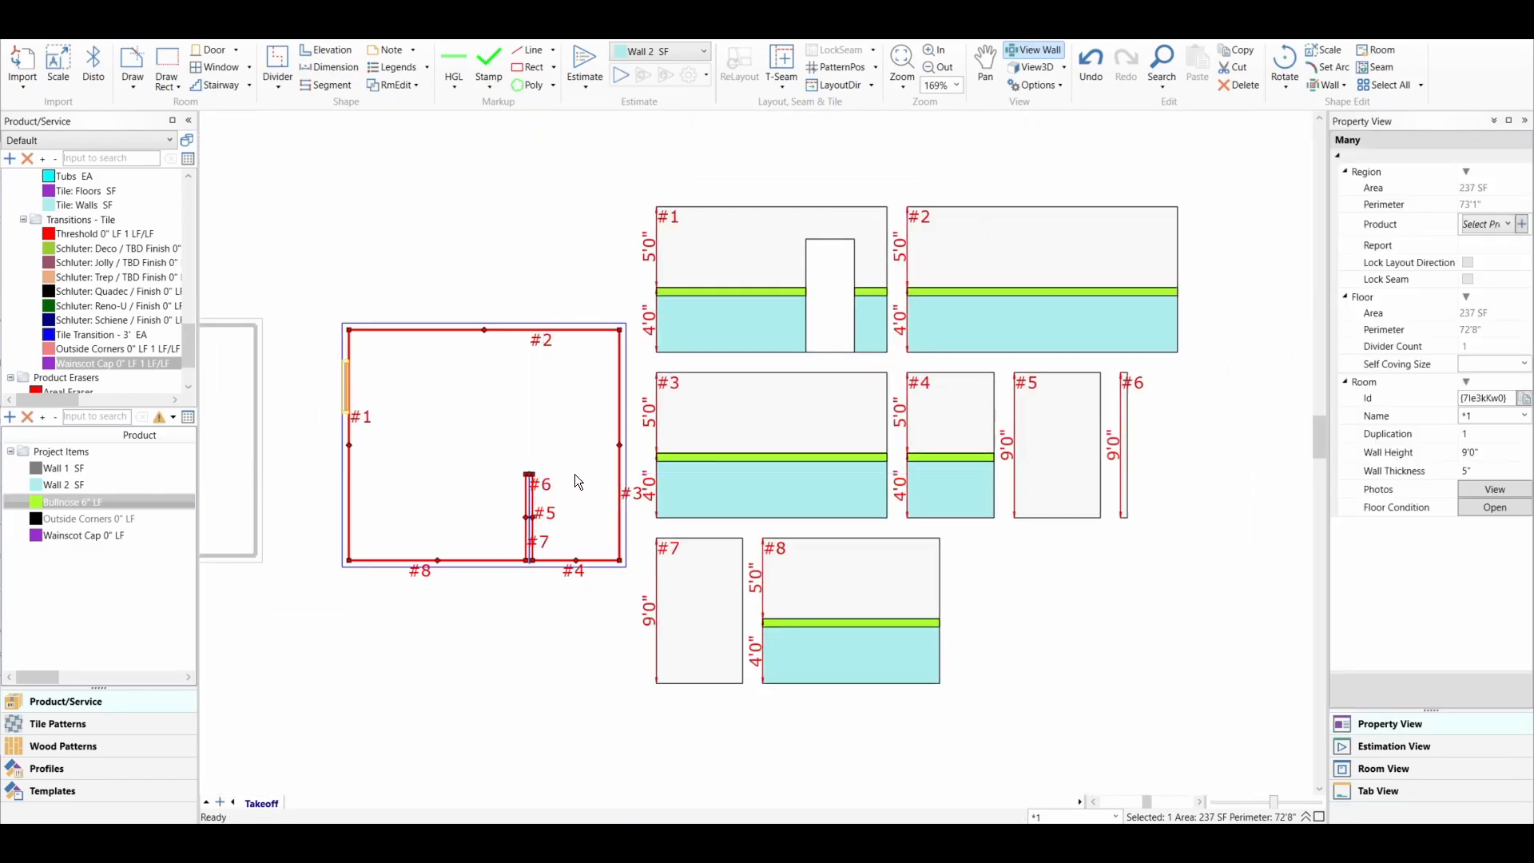
- Paste the copied 4'0" wainscot with Wall 2 and Bullnose 6" onto the new partition's walls #5, #6 and #7
mouse_move(573, 473)
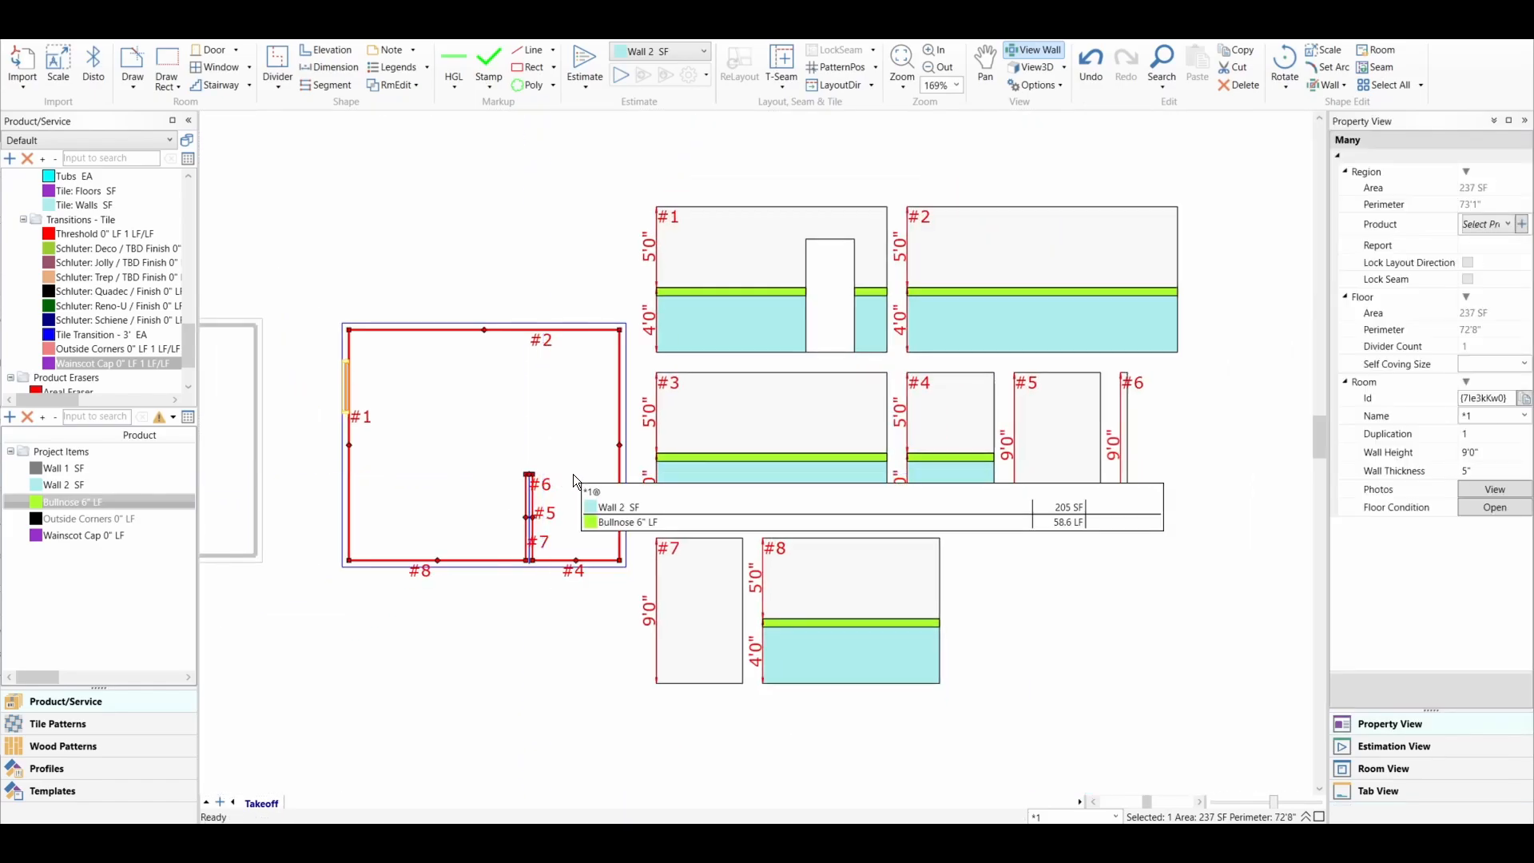
click(572, 473)
mouse_move(1124, 505)
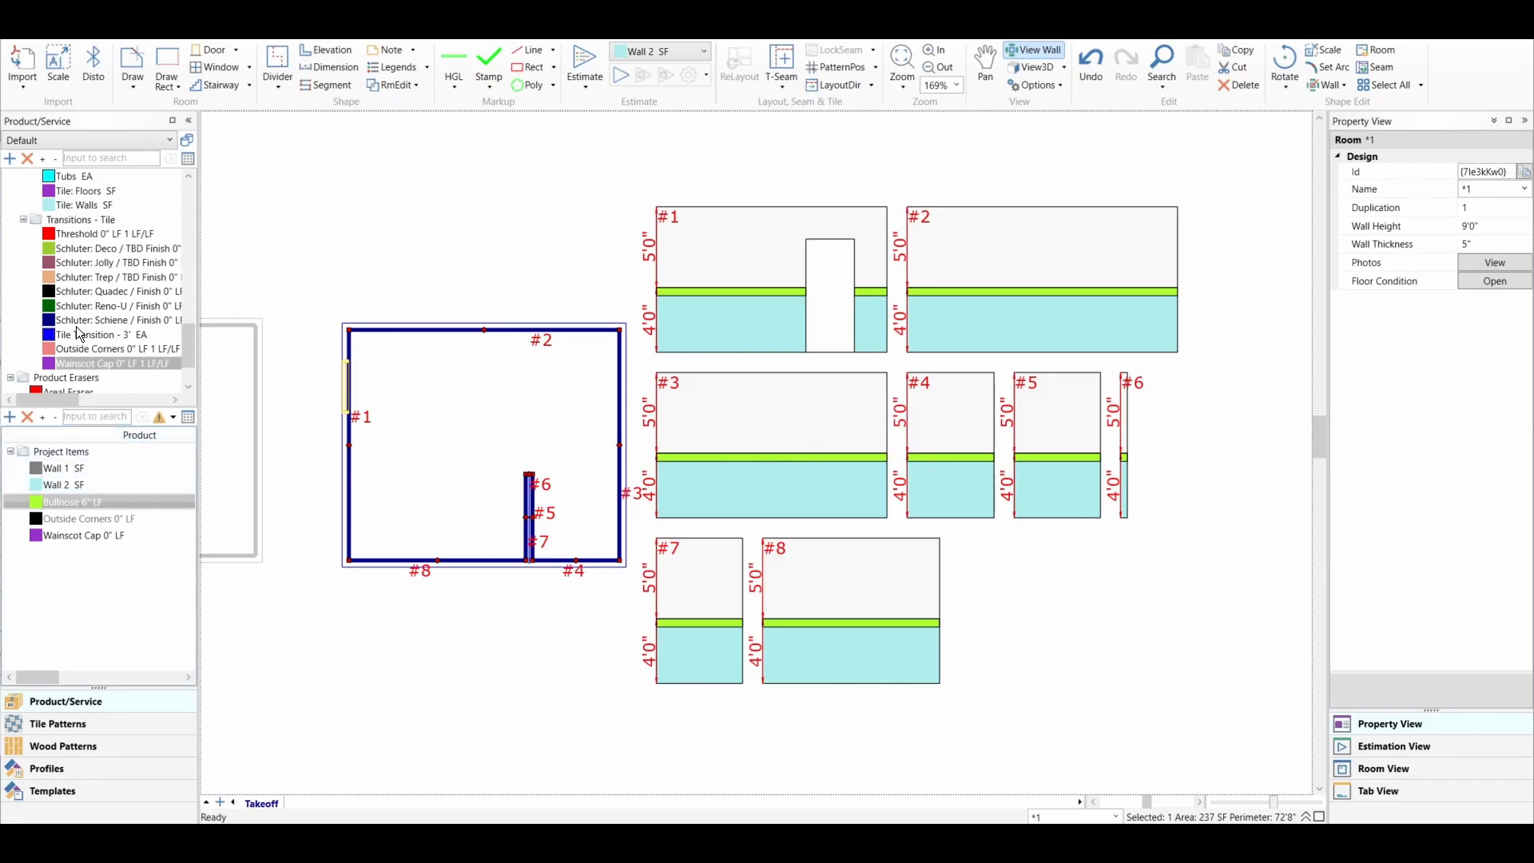
- Remove Bullnose 6" from the stack lines on all of the room's walls with the Linear Eraser
scroll(72, 335, down, 2)
drag(65, 350, 71, 349)
mouse_move(310, 380)
mouse_down()
mouse_move(680, 320)
mouse_move(721, 291)
mouse_up()
click(740, 303)
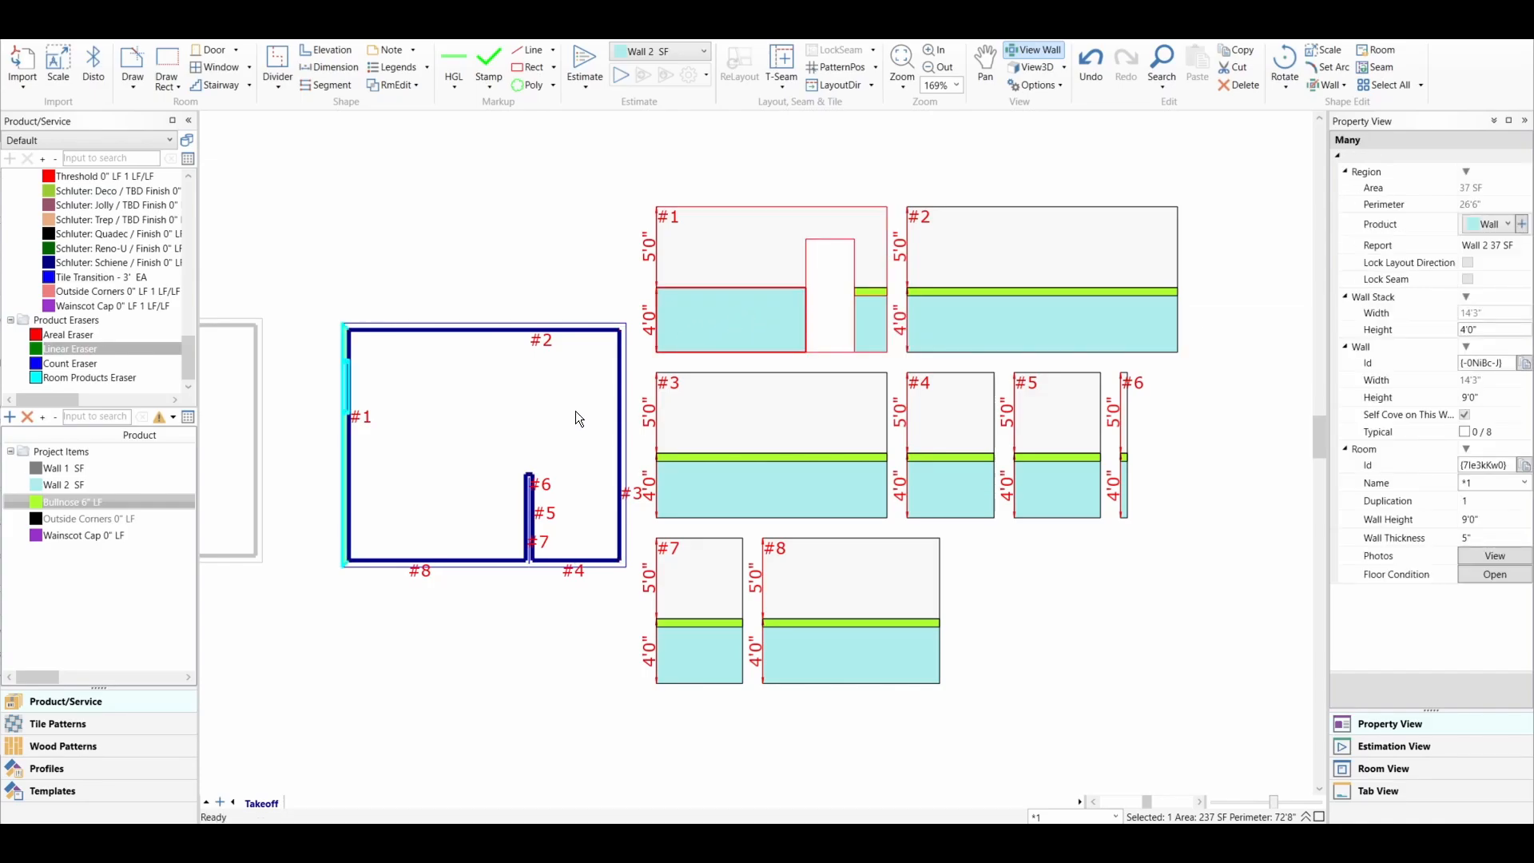
drag(576, 410, 577, 411)
middle_drag(1187, 478, 906, 425)
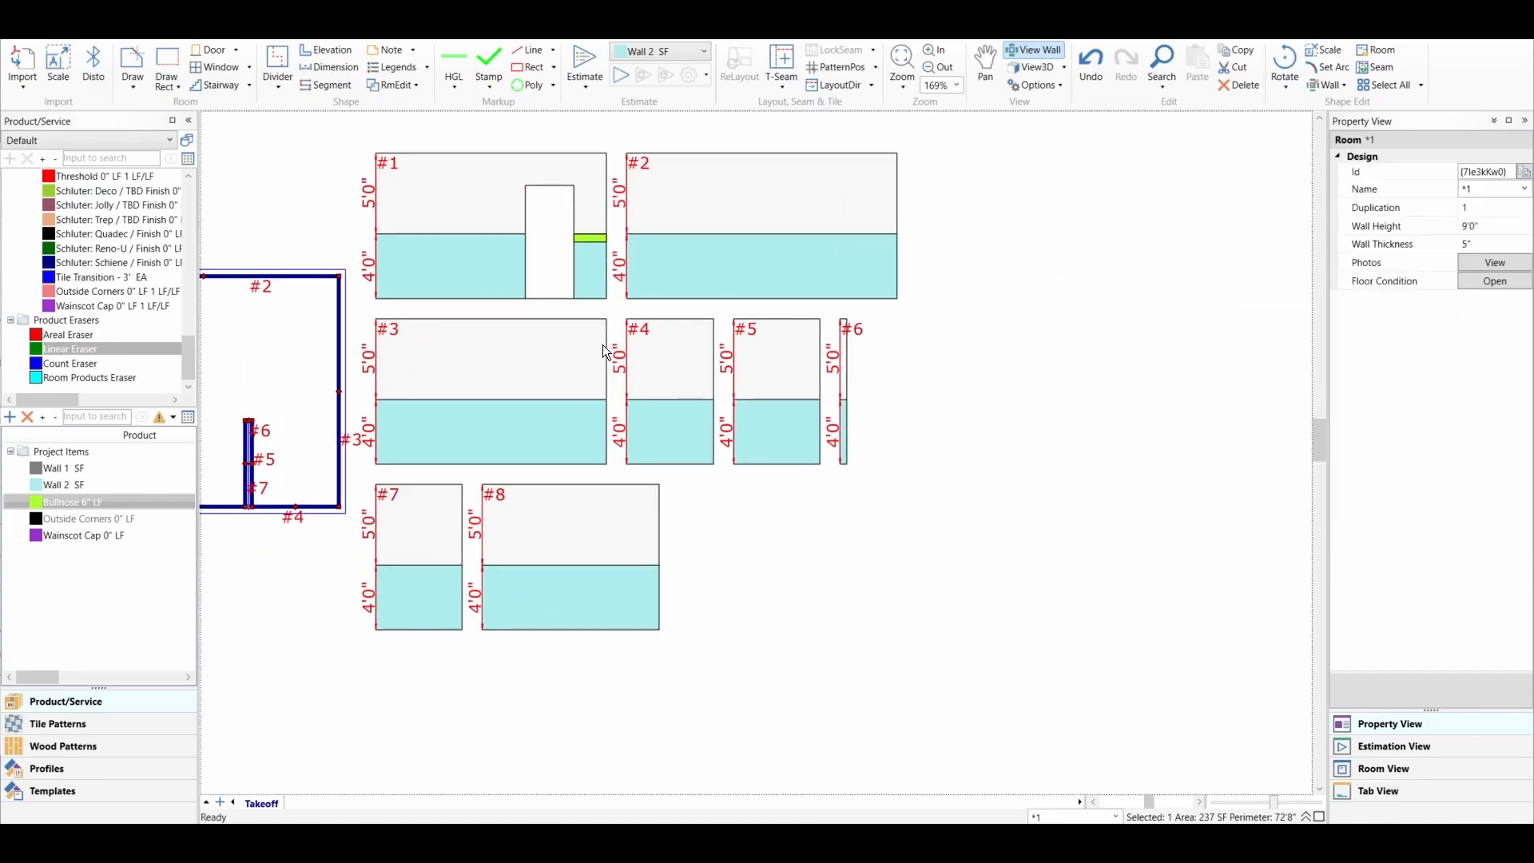
mouse_move(88, 346)
mouse_down()
mouse_move(510, 245)
mouse_move(591, 245)
mouse_move(588, 256)
mouse_up()
- Assign Outside Corners 0" to both vertical edges of the lower stack on the partition's end wall #6
scroll(851, 435, up, 5)
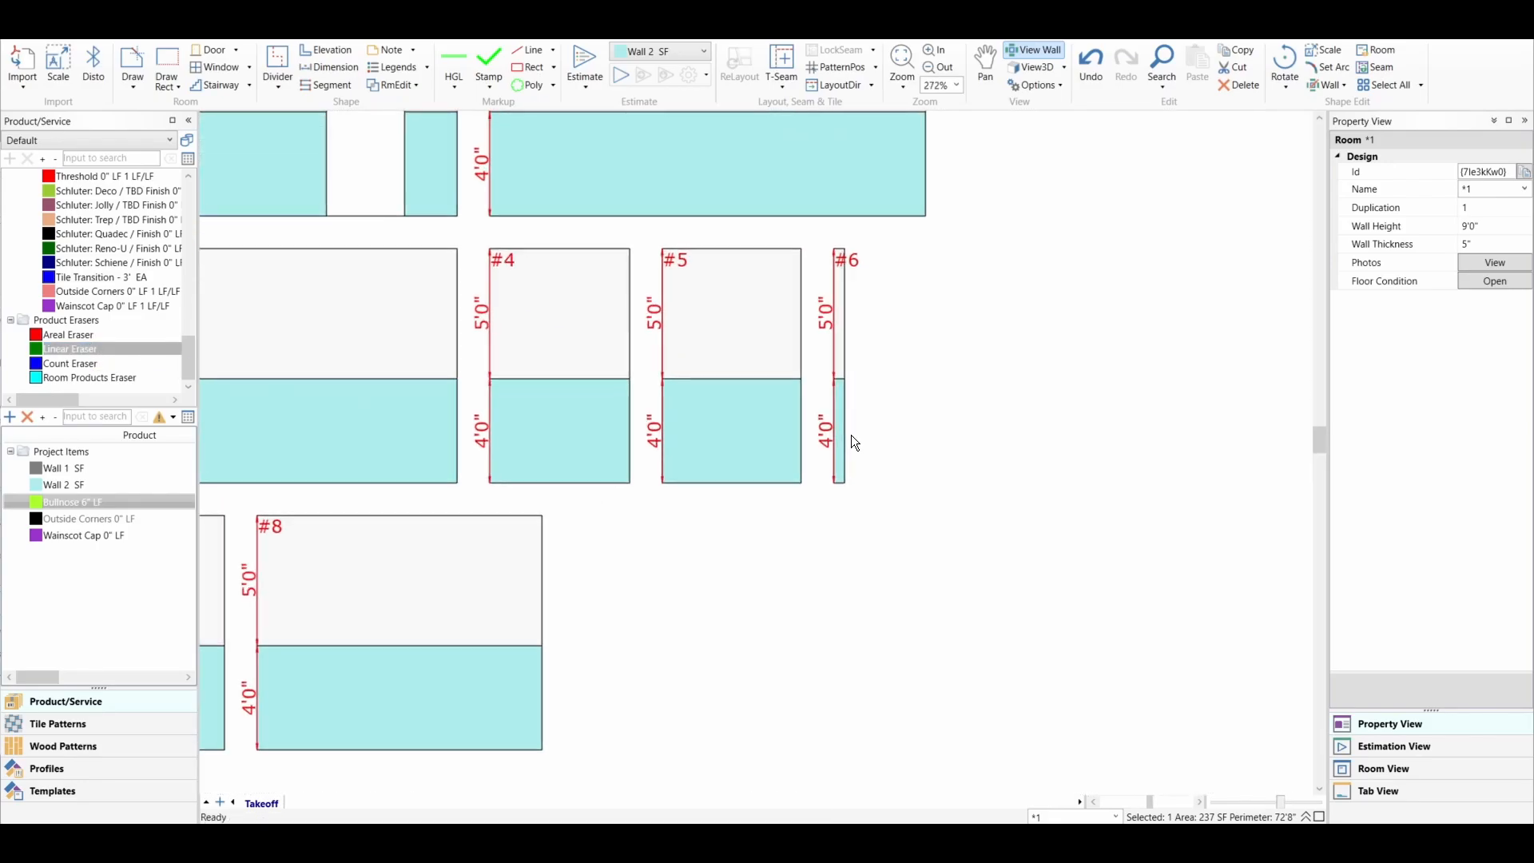
drag(75, 515, 828, 441)
scroll(900, 524, down, 6)
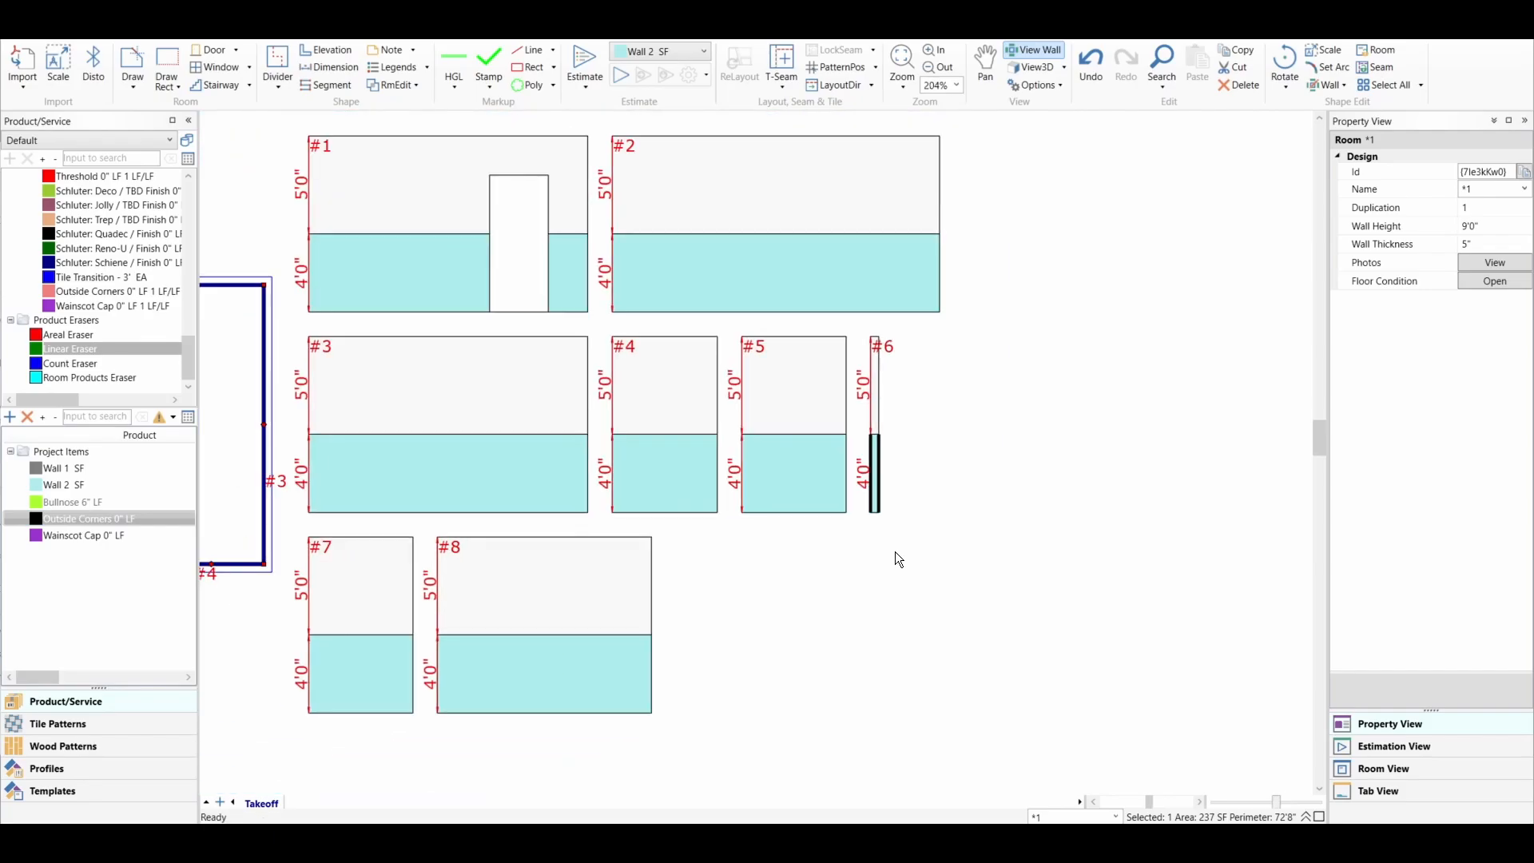
click(922, 524)
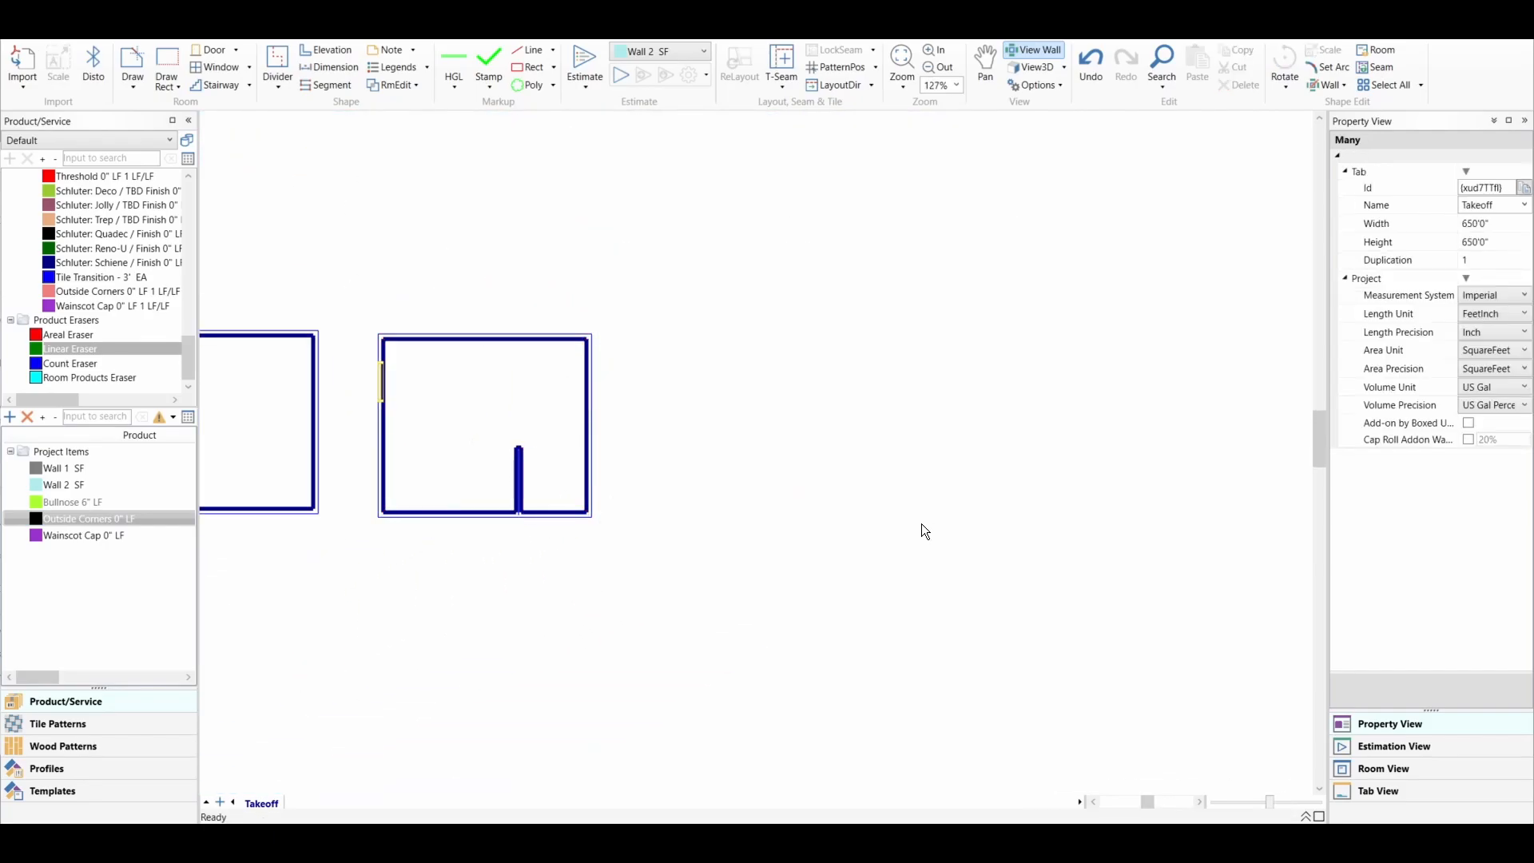
- Draw a second partition from wall #2 into the second room, opposite the first partition
click(462, 423)
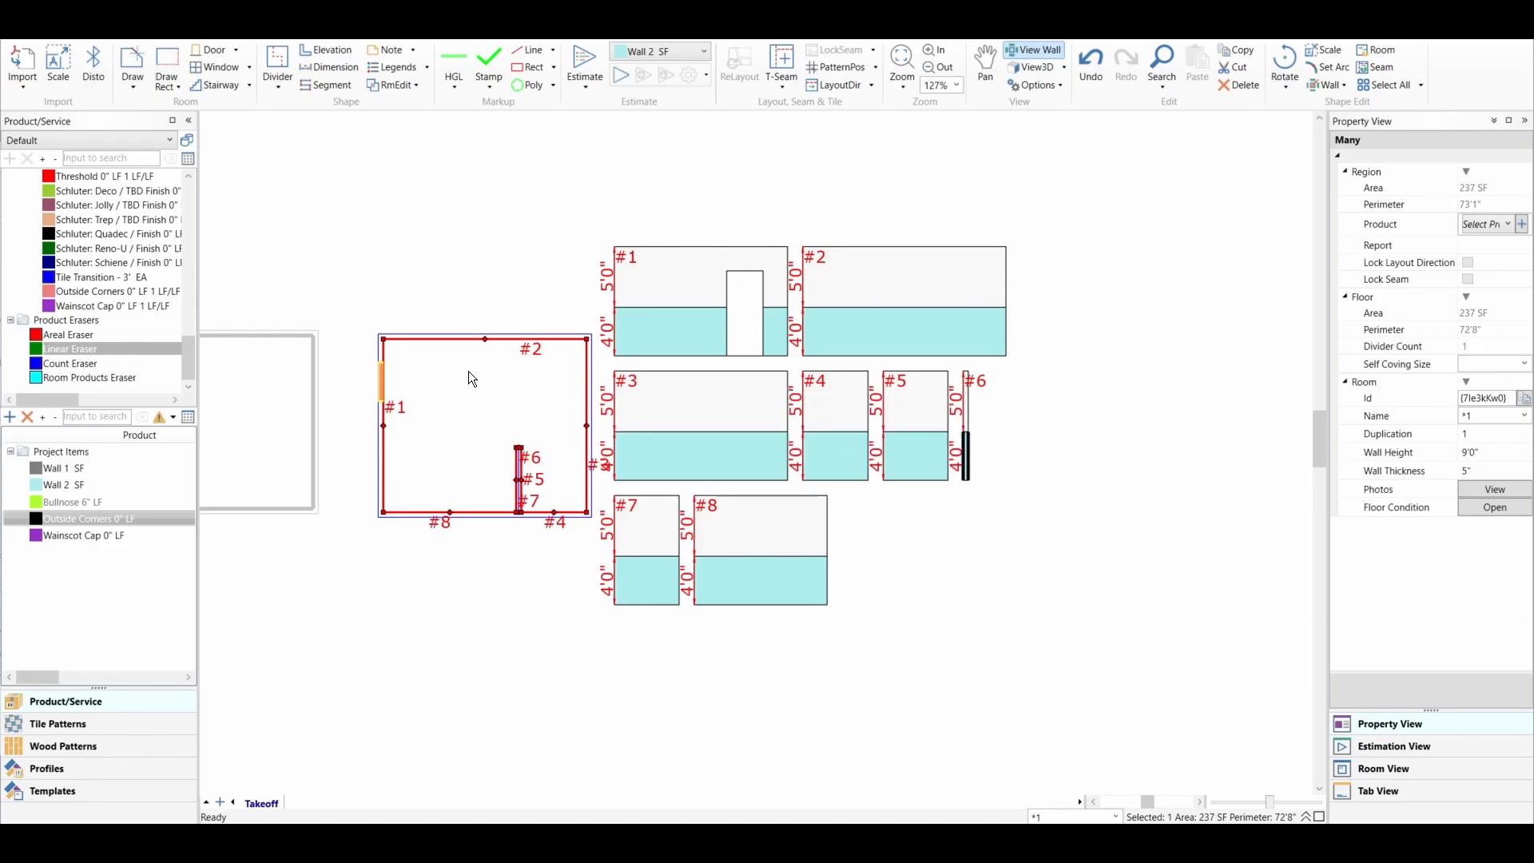
scroll(473, 377, up, 3)
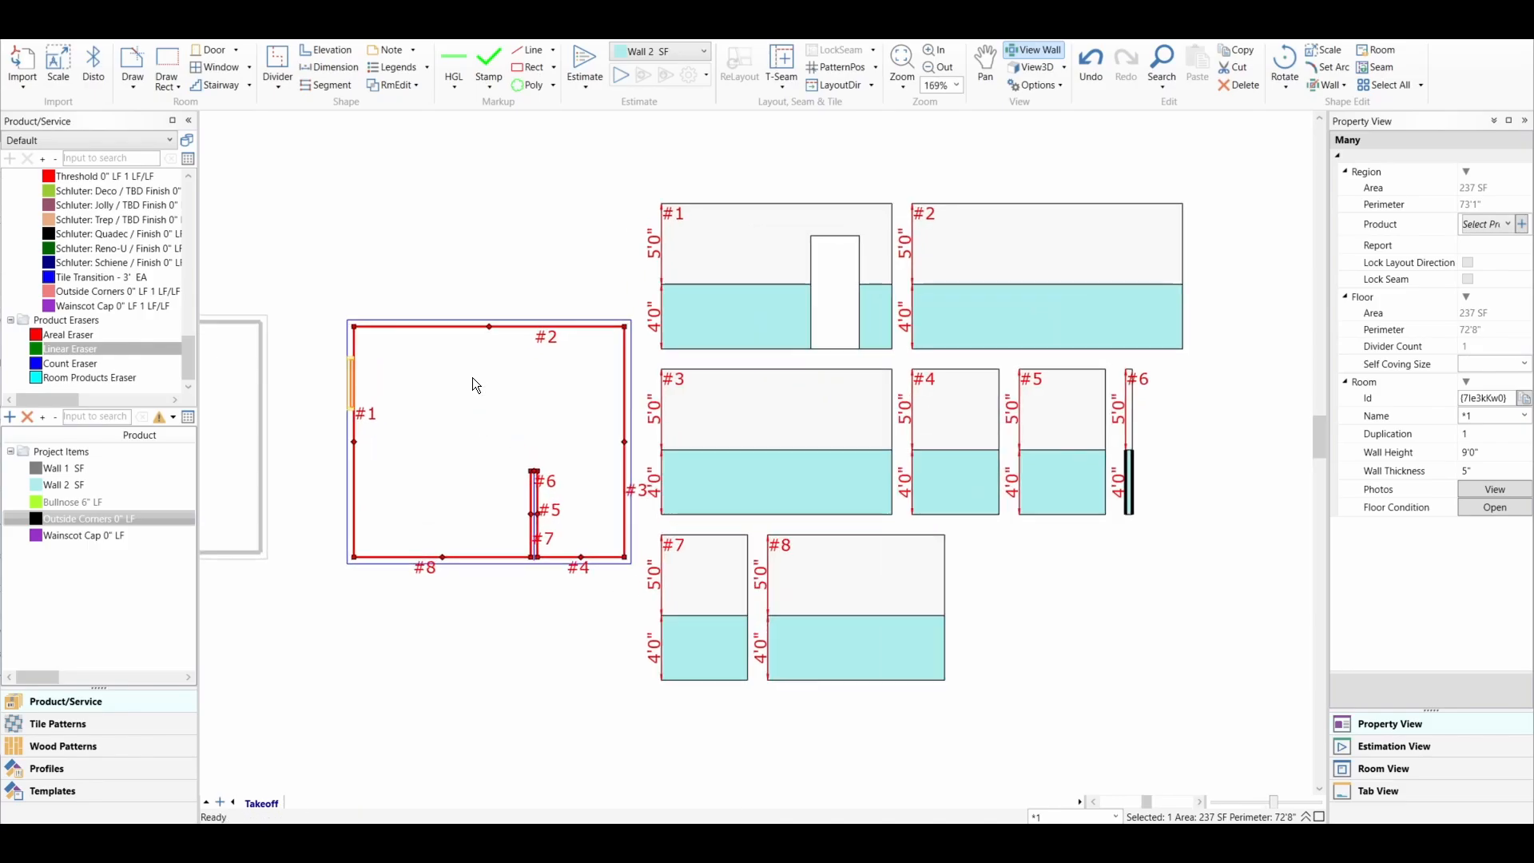
key(w)
click(521, 312)
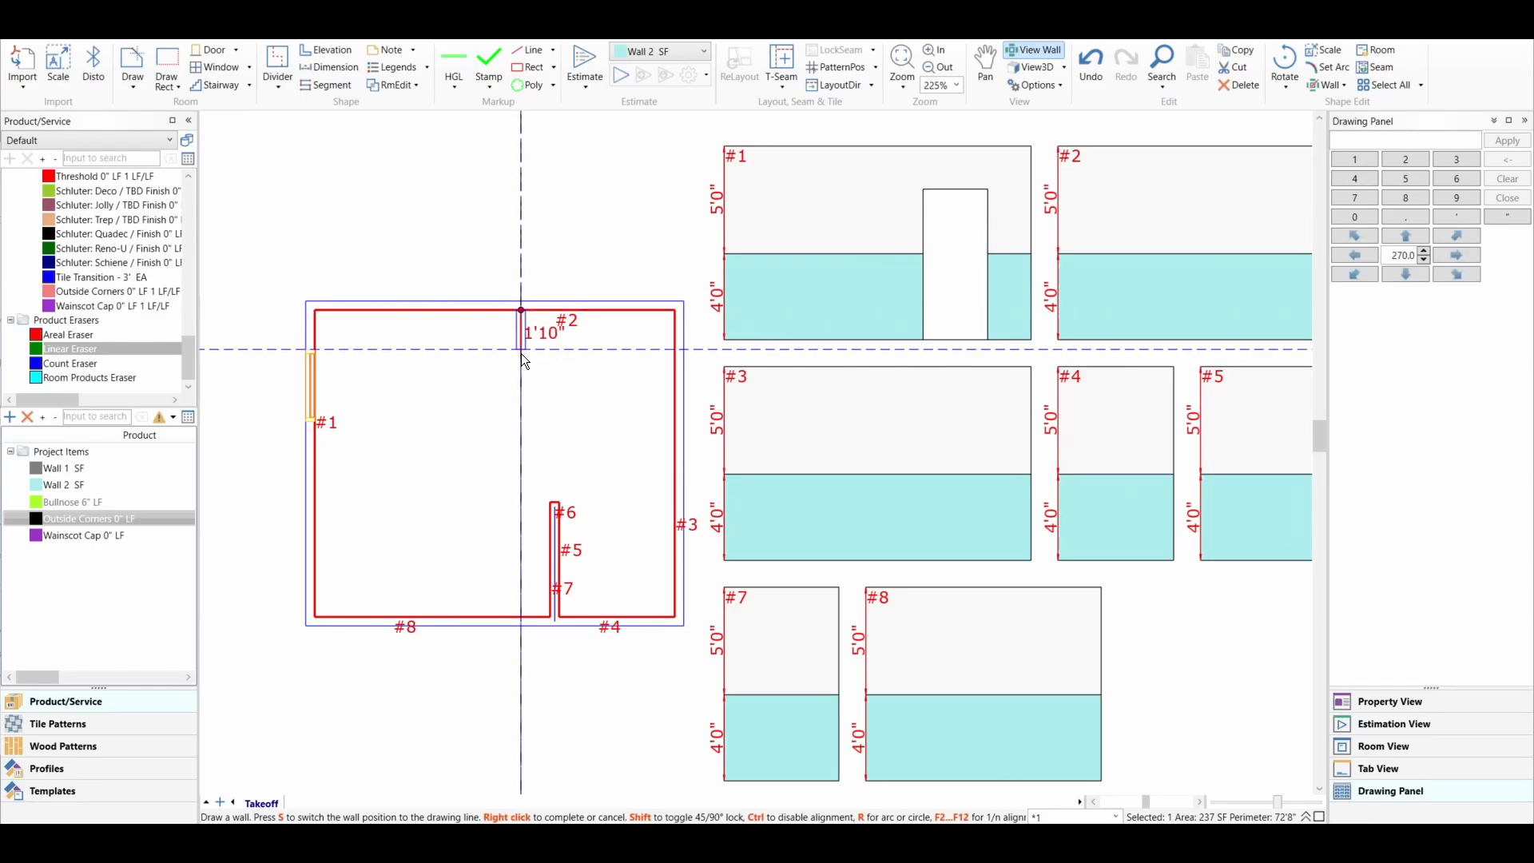
click(520, 406)
scroll(465, 390, down, 3)
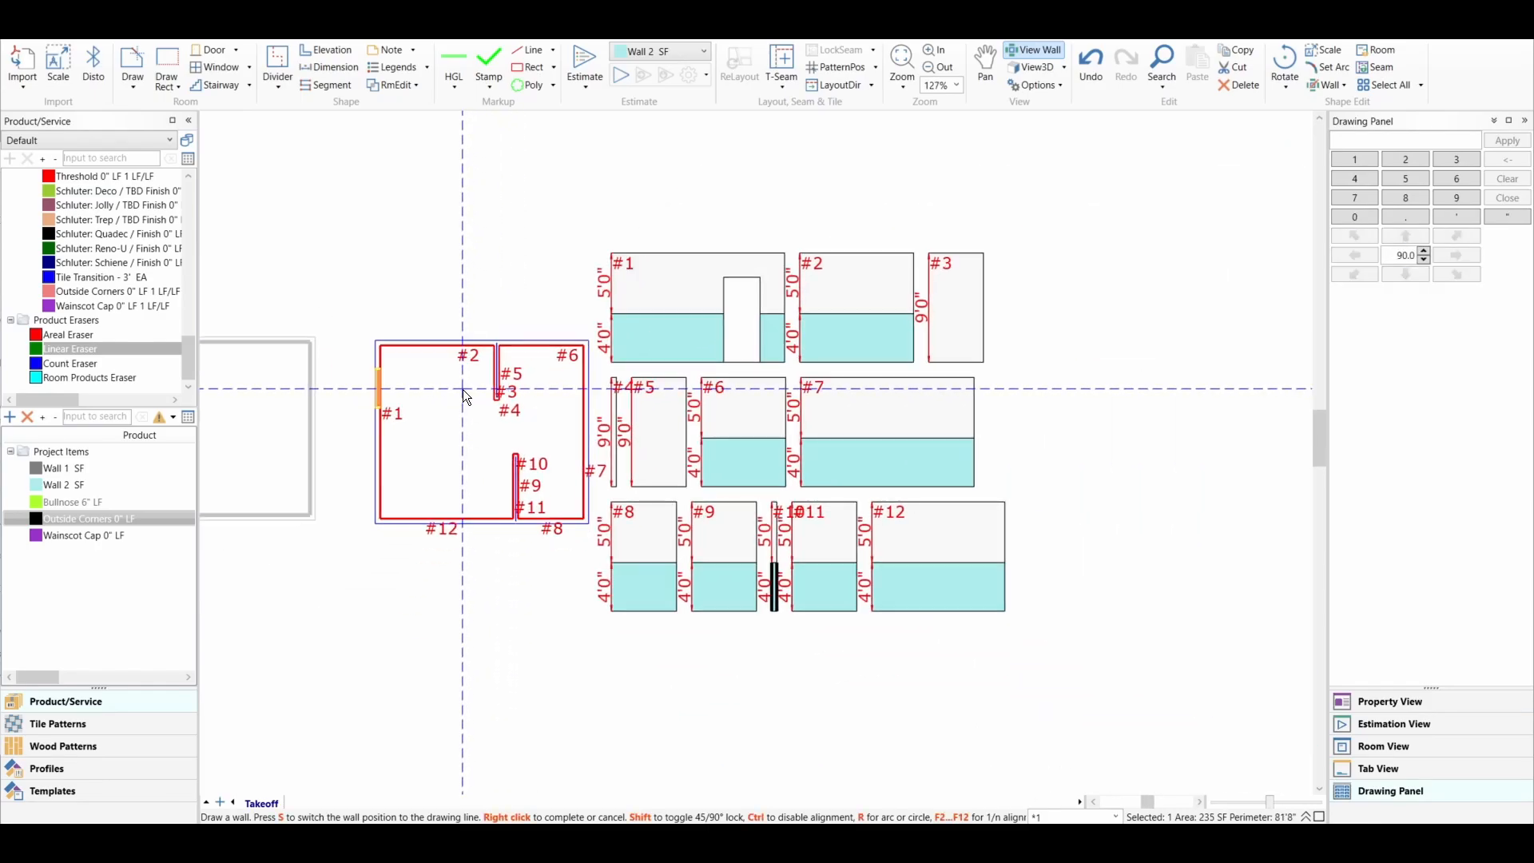
key(Escape)
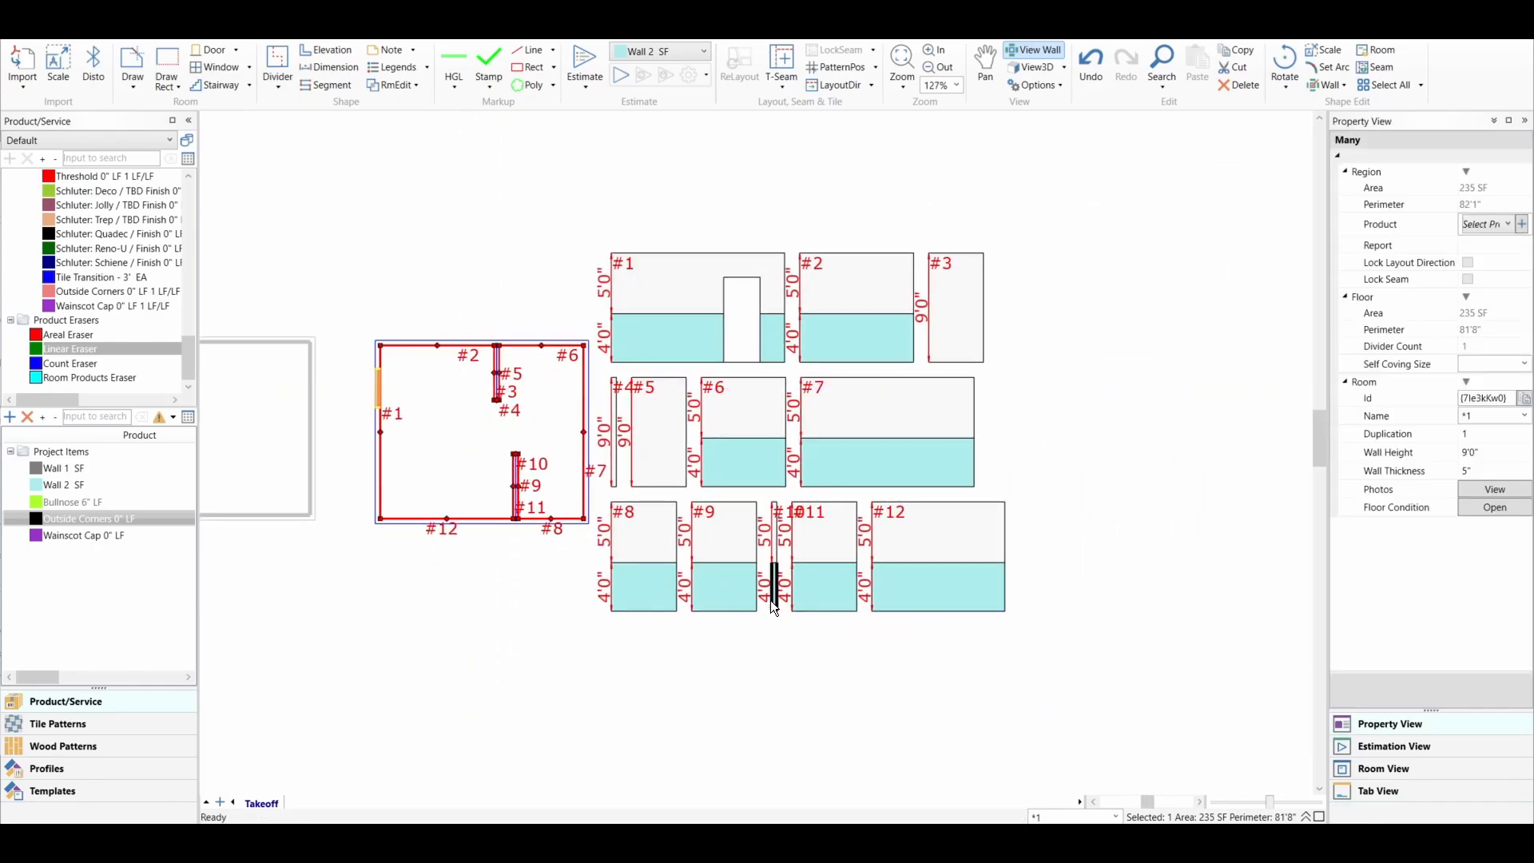
- Copy the lower stack with its outside corners from end wall #10 onto the new partition's end wall #4
scroll(743, 589, up, 4)
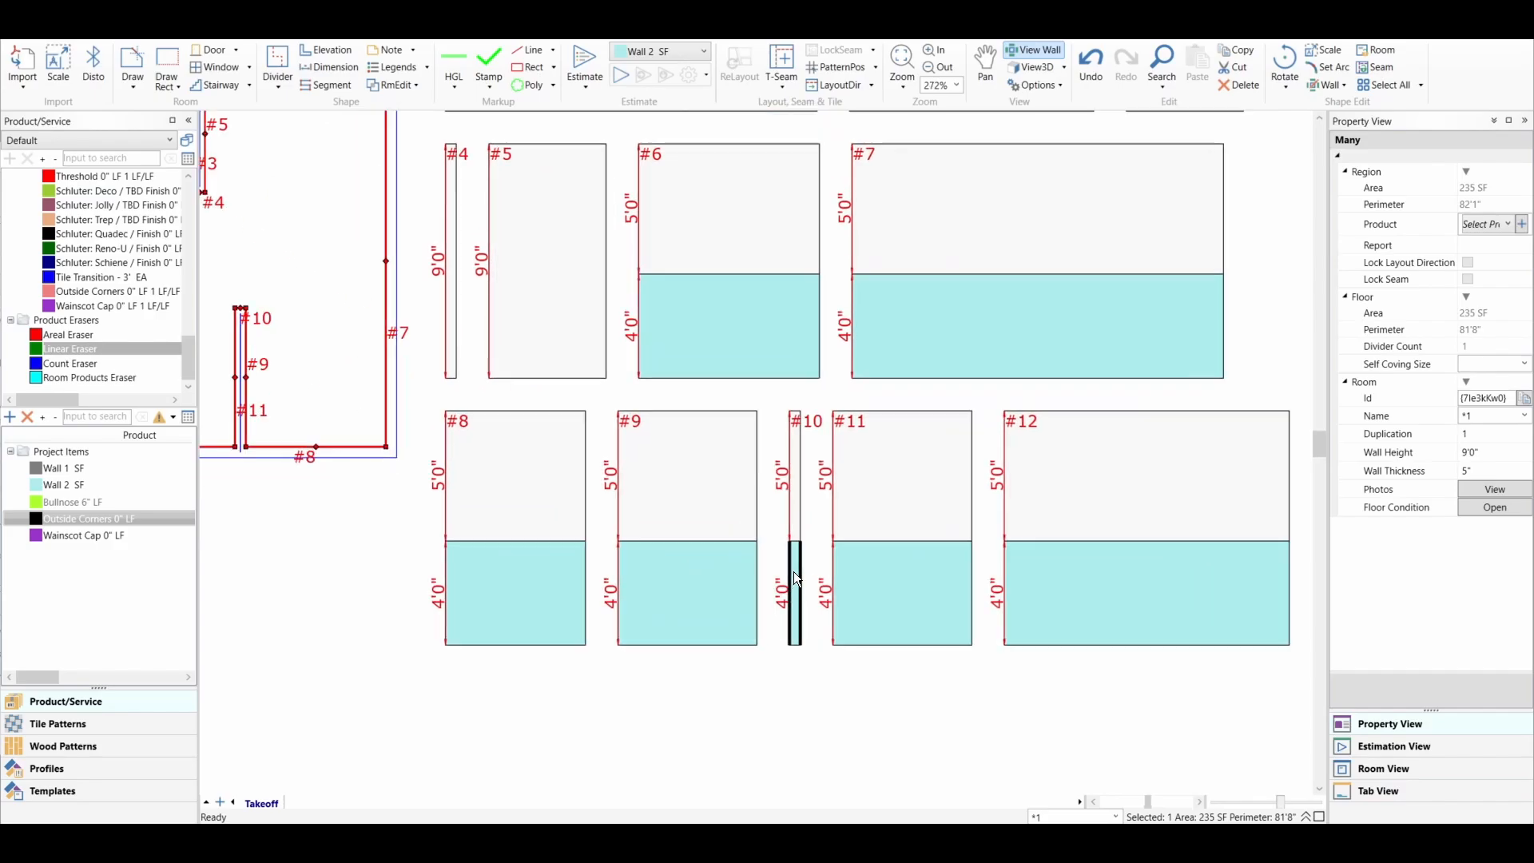
click(799, 575)
scroll(798, 570, down, 3)
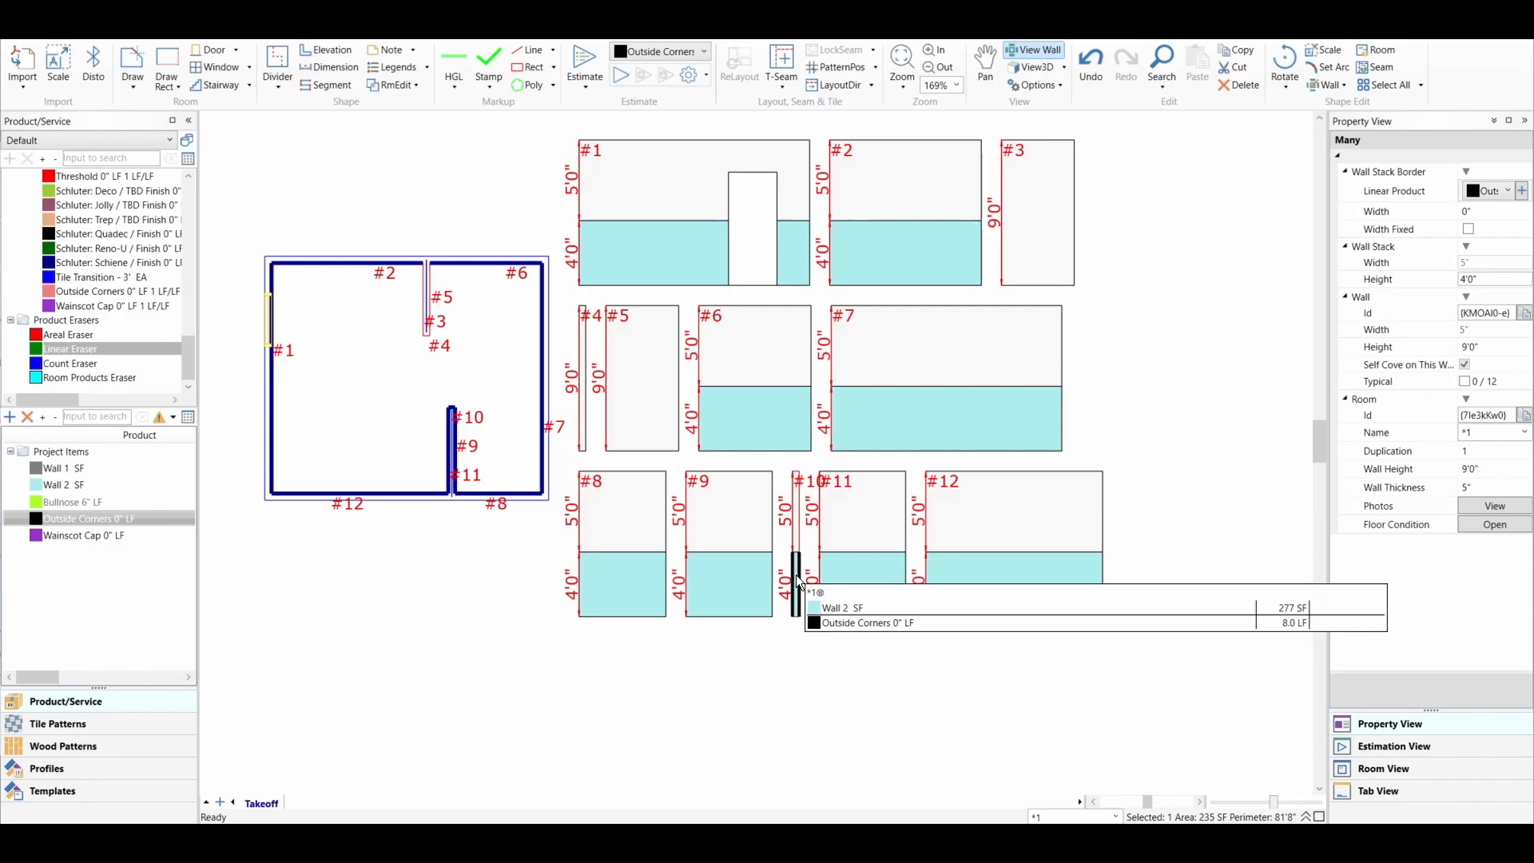
click(582, 421)
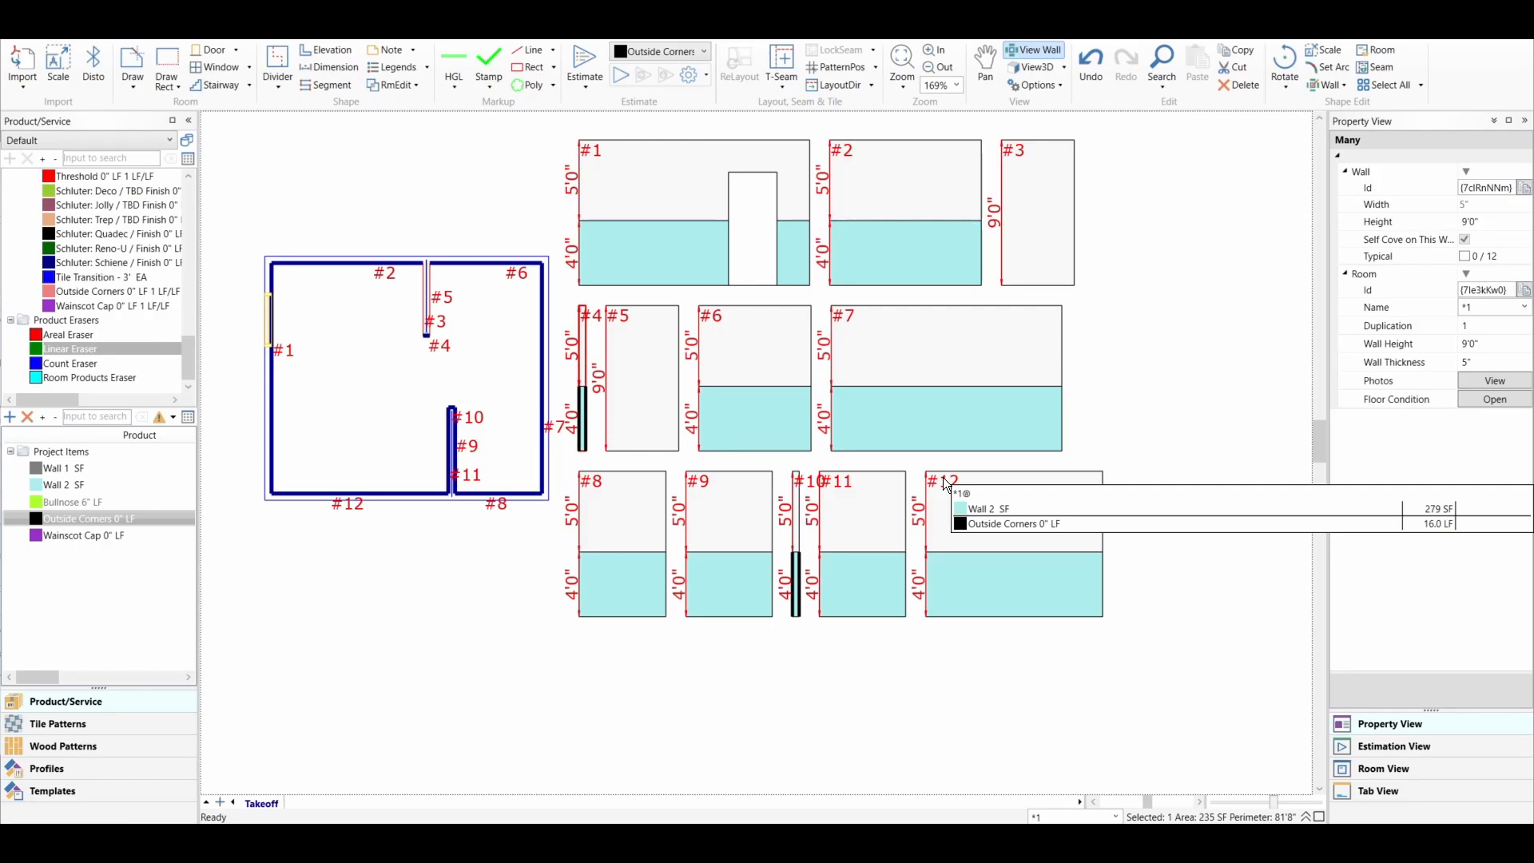
- Draw a third partition into the room from wall #1, about 4'2" from its corner with wall #12
scroll(583, 417, up, 1)
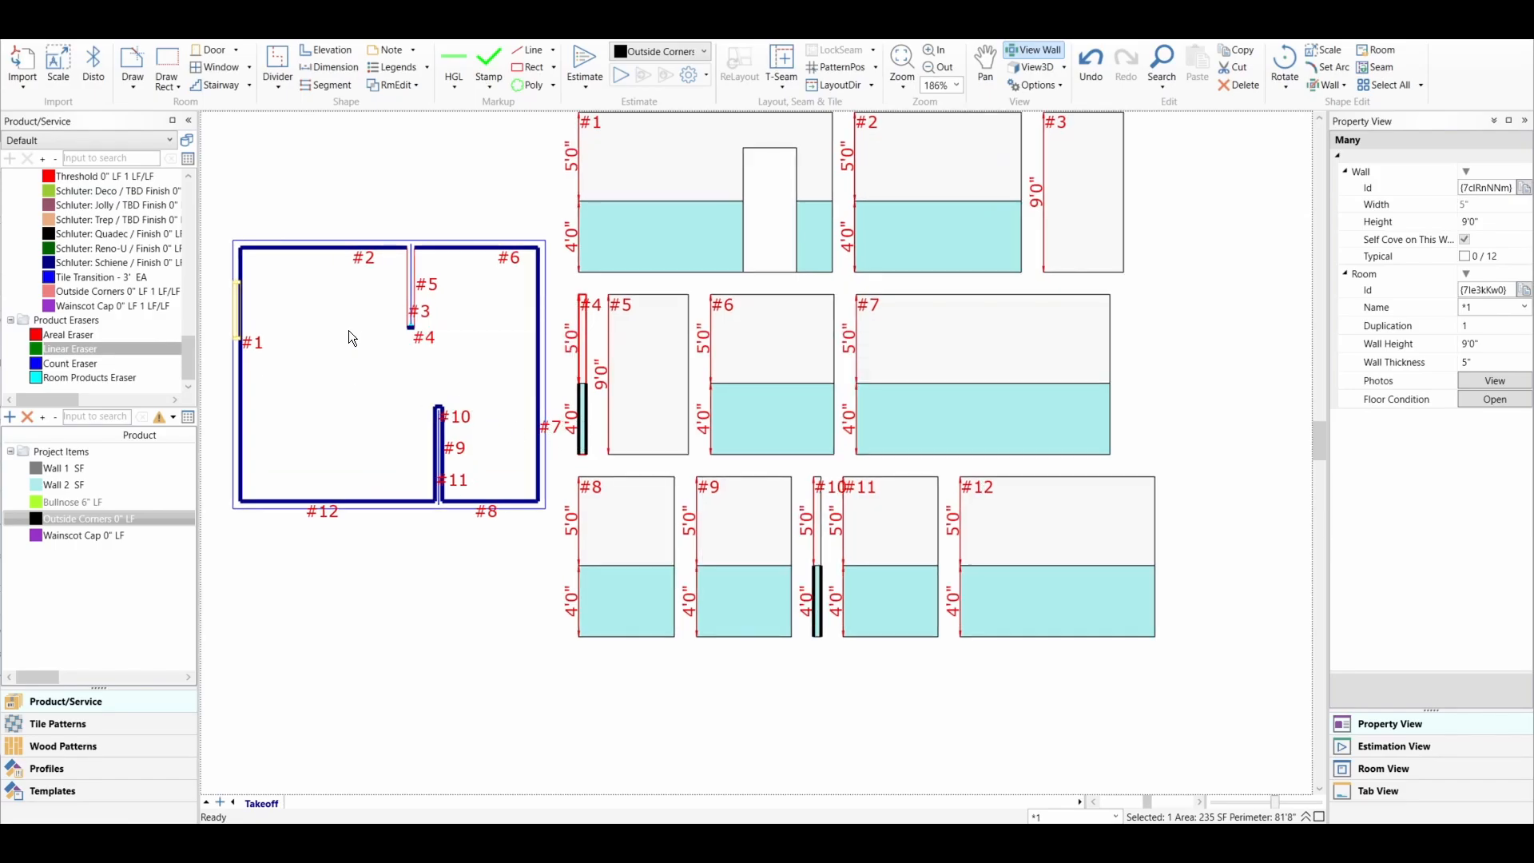
key(w)
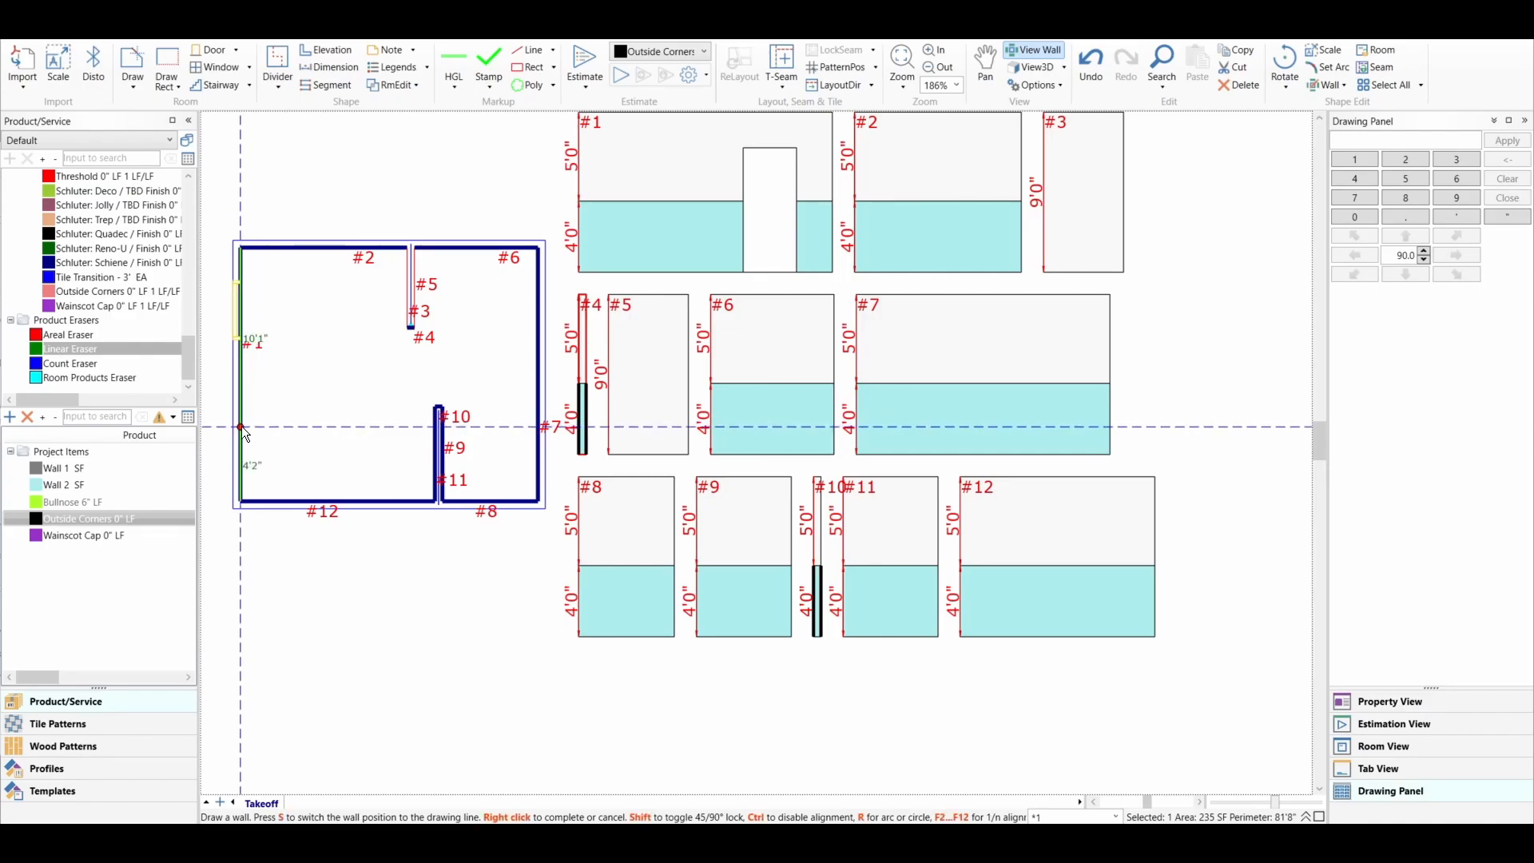
click(242, 426)
click(309, 427)
right_click(308, 427)
right_click(363, 441)
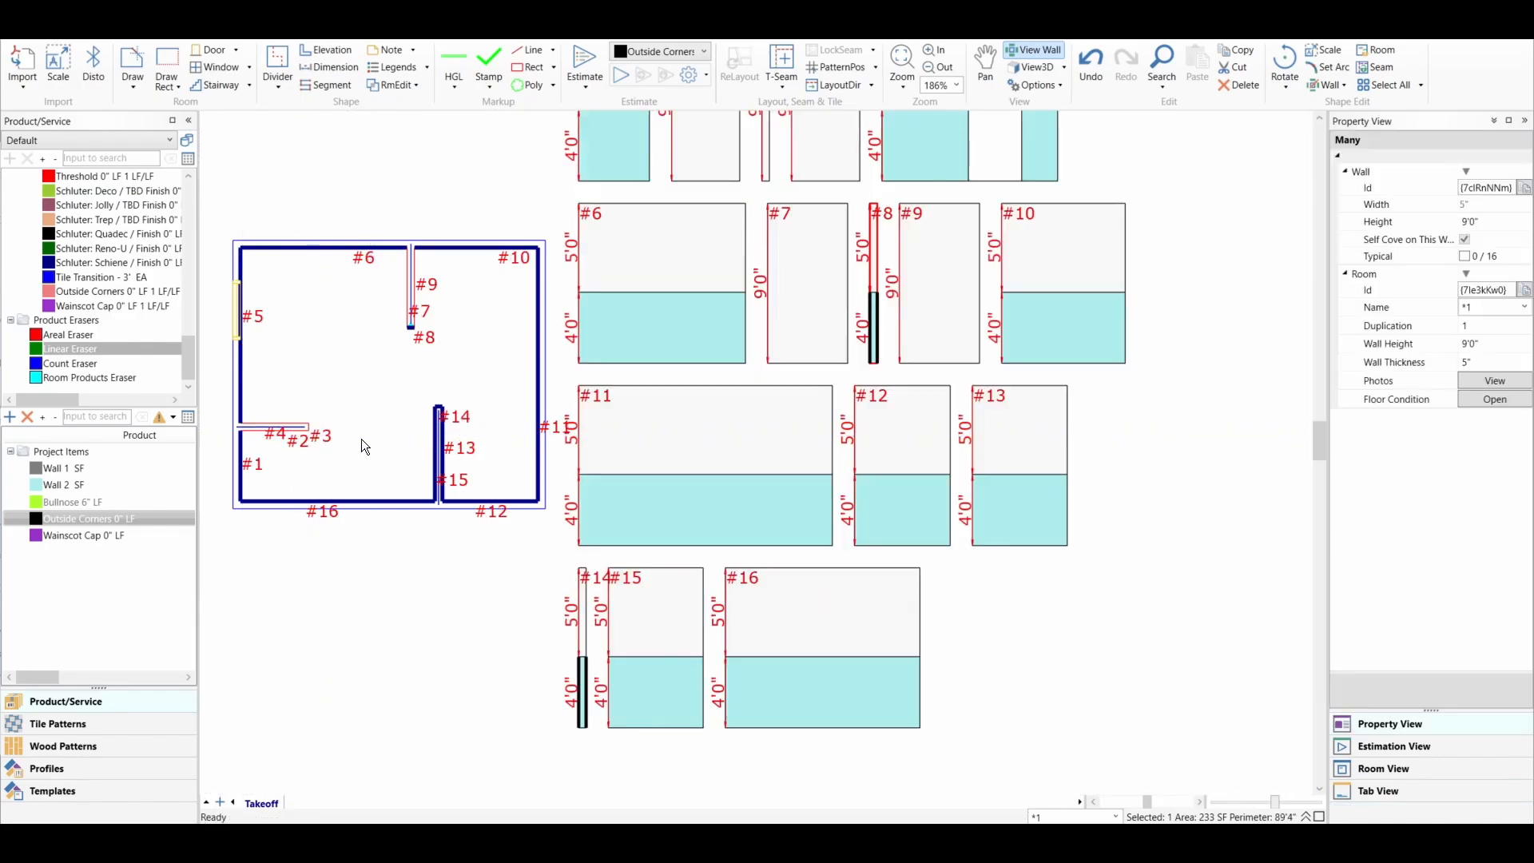
- Paste the 4'0" wainscot stack with its outside corners onto the third partition's end wall #3
scroll(740, 457, up, 3)
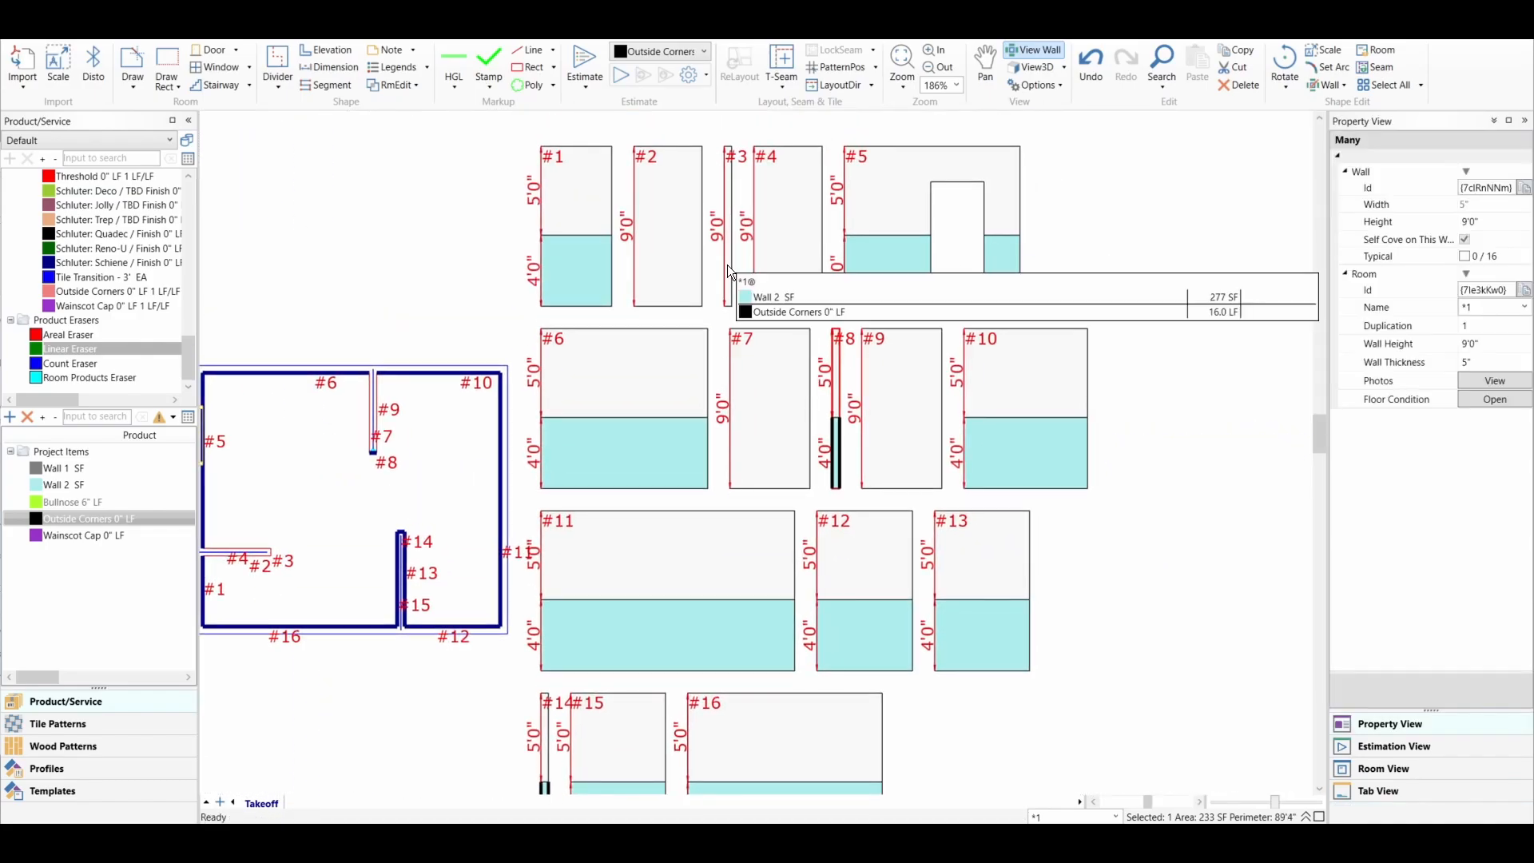
click(727, 266)
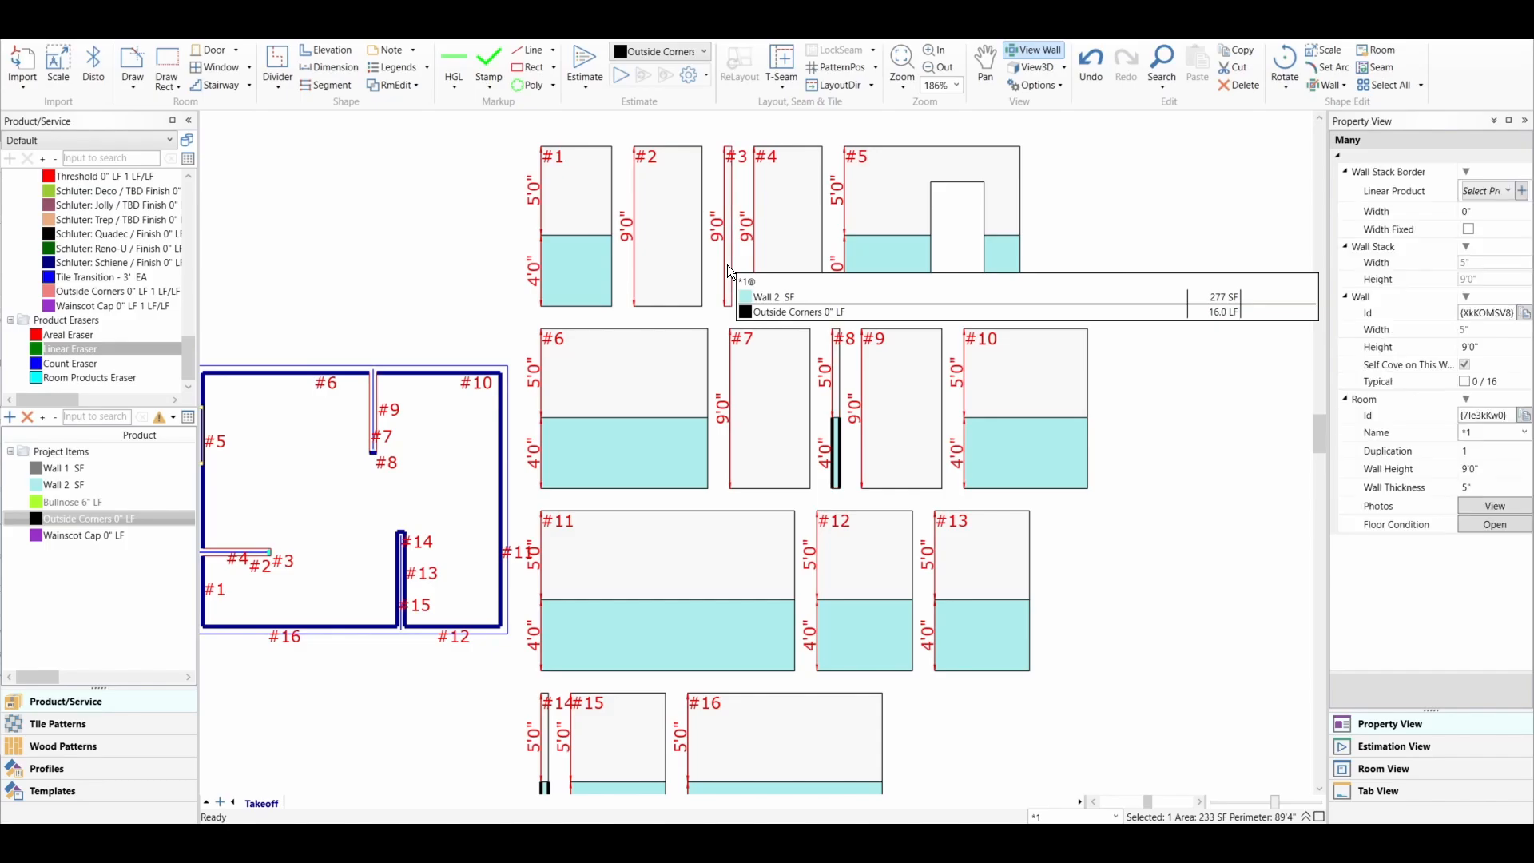
click(727, 265)
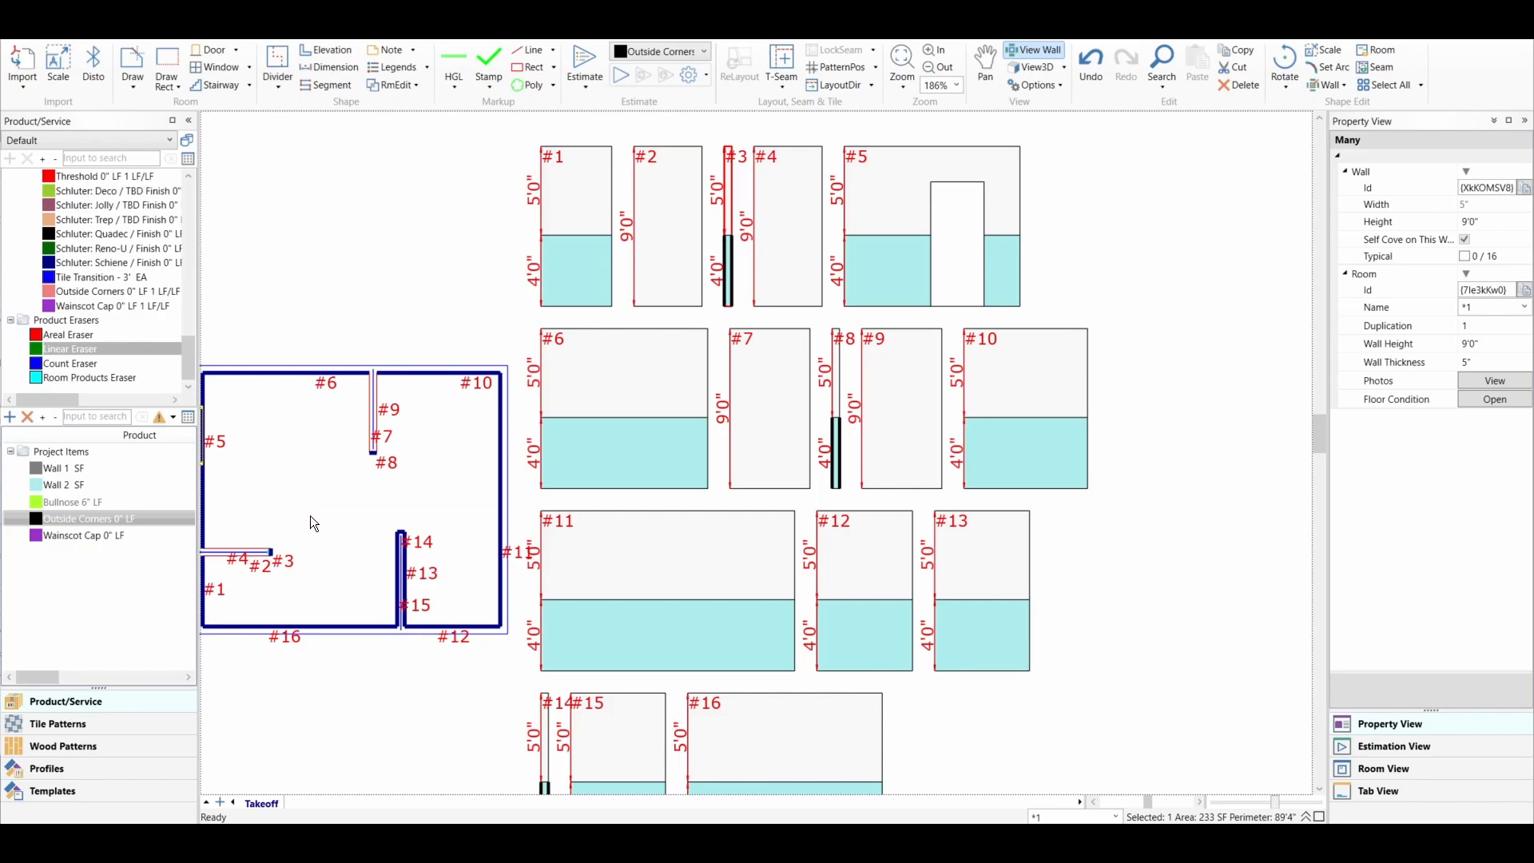
mouse_move(756, 304)
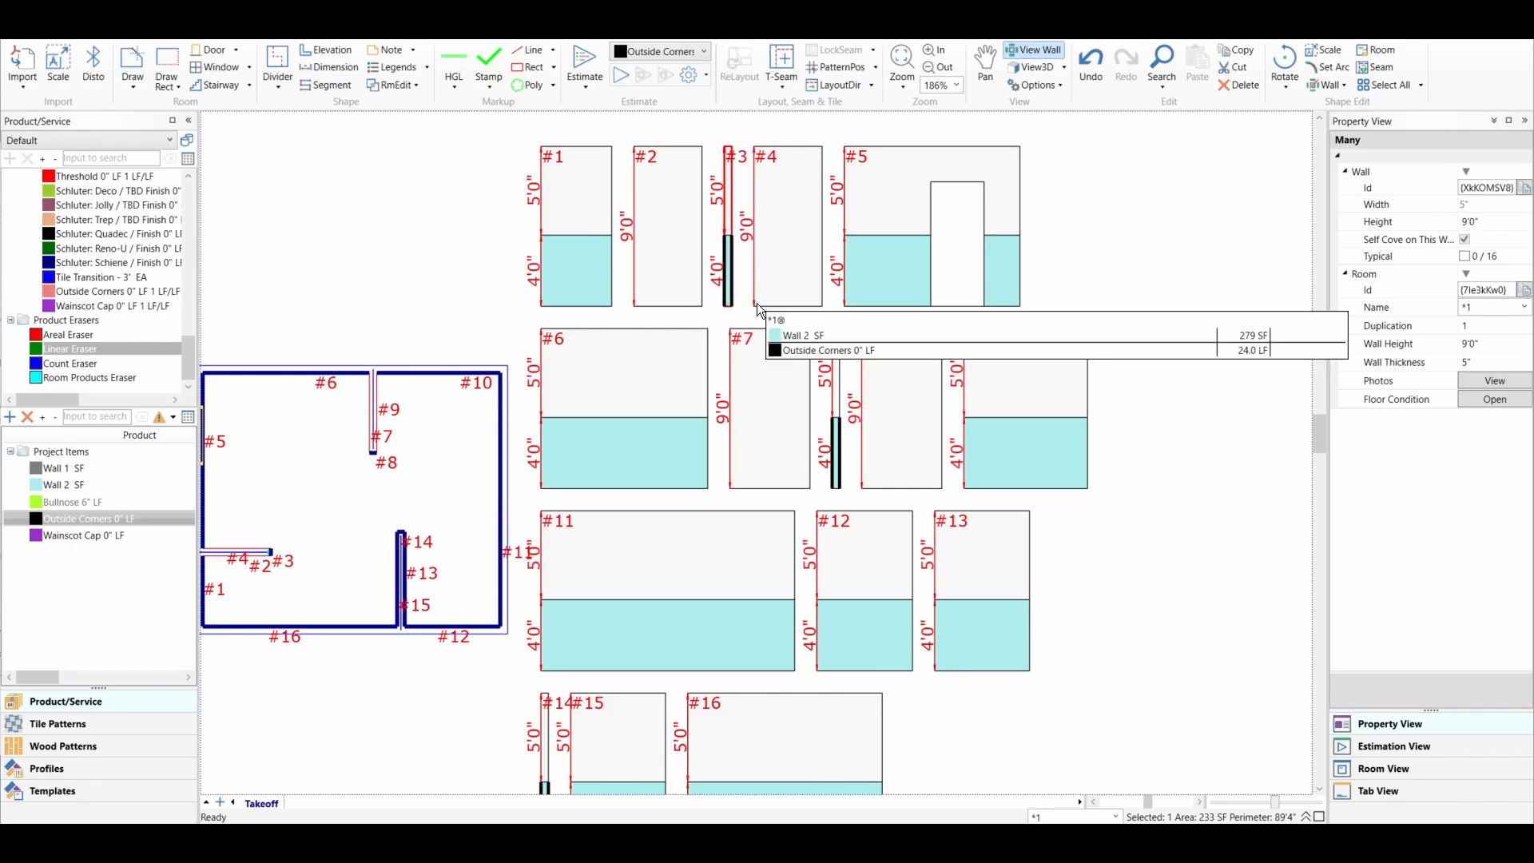
- Assign Outside Corners 0" to the right vertical edge of the lower stack on walls #6, #10 and #11
scroll(756, 304, down, 5)
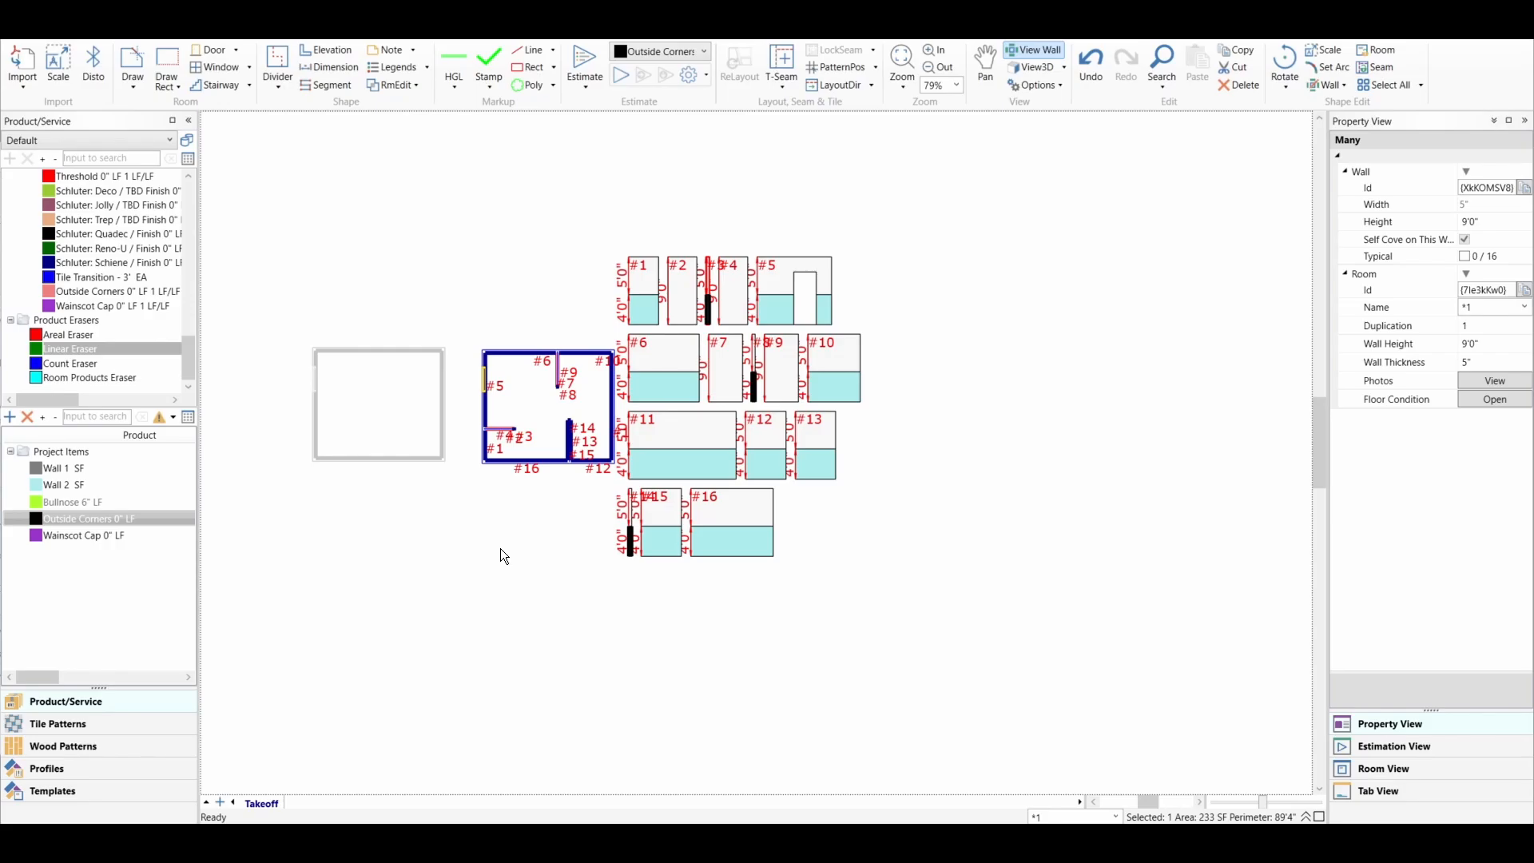
scroll(665, 419, up, 3)
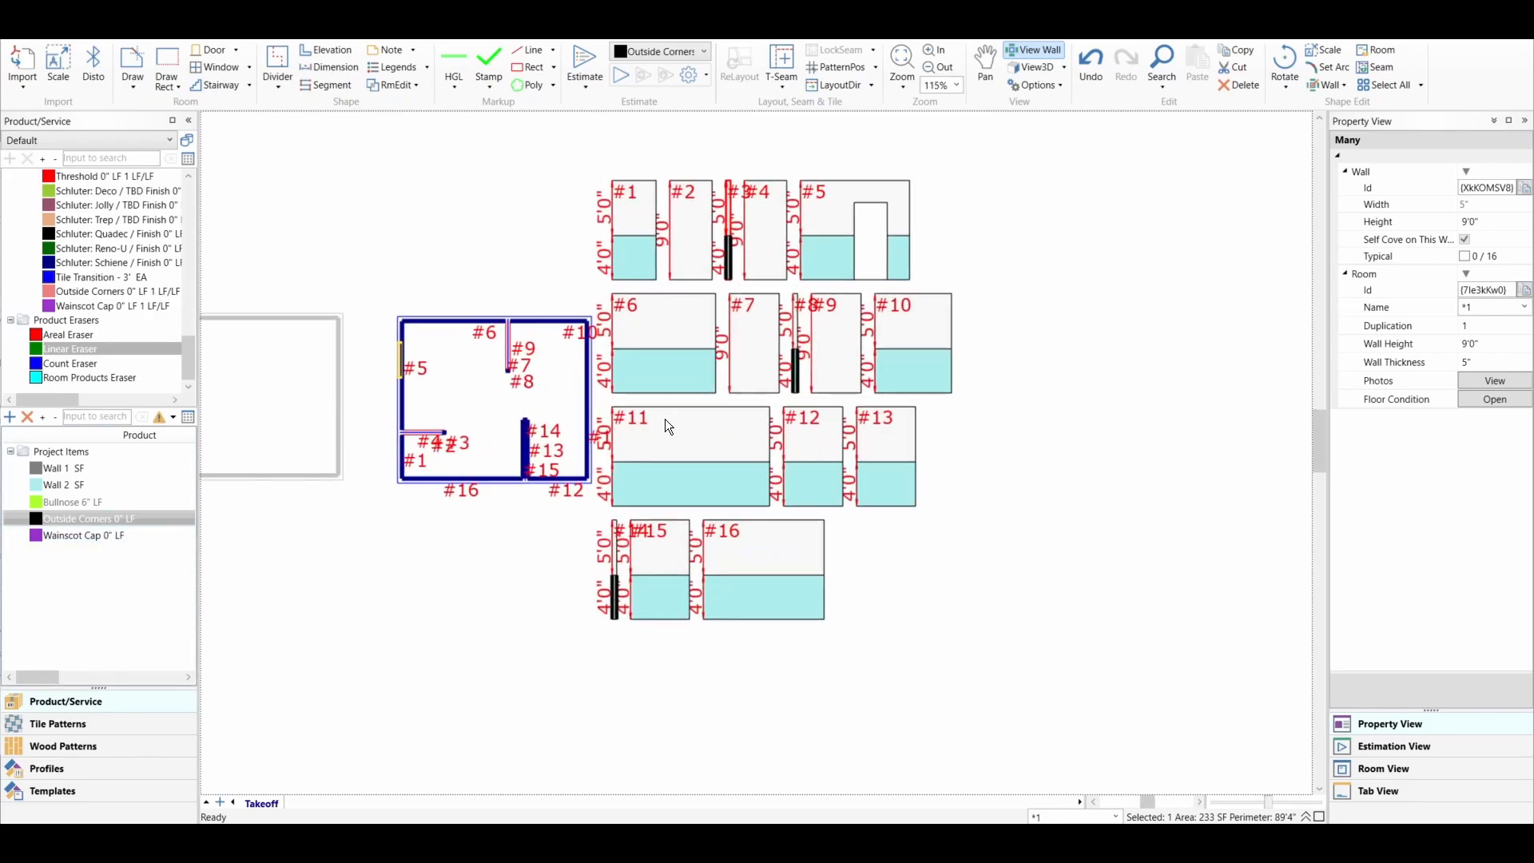
drag(108, 516, 727, 369)
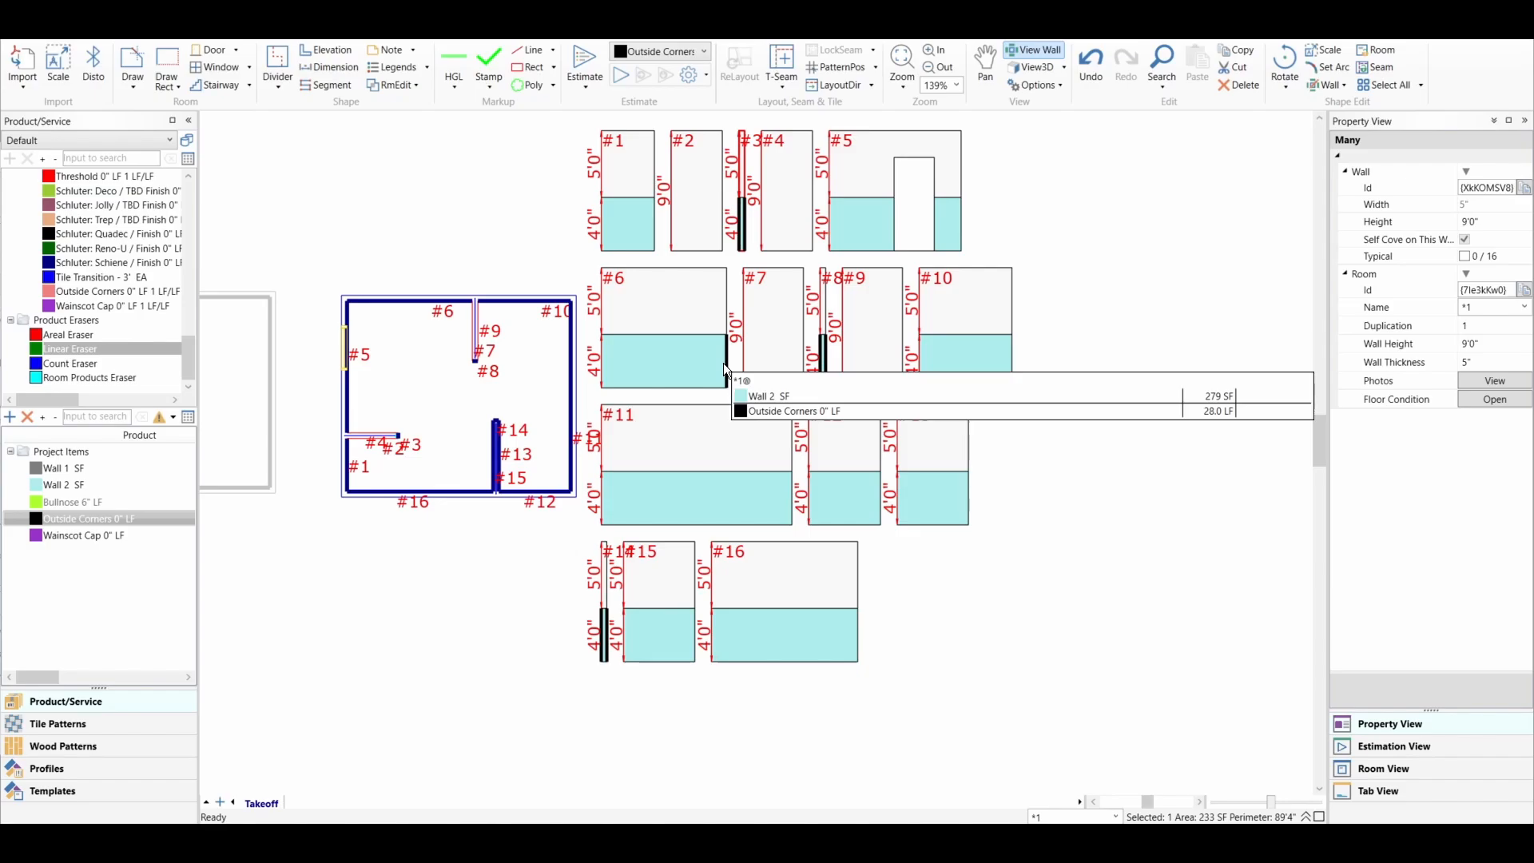
click(703, 362)
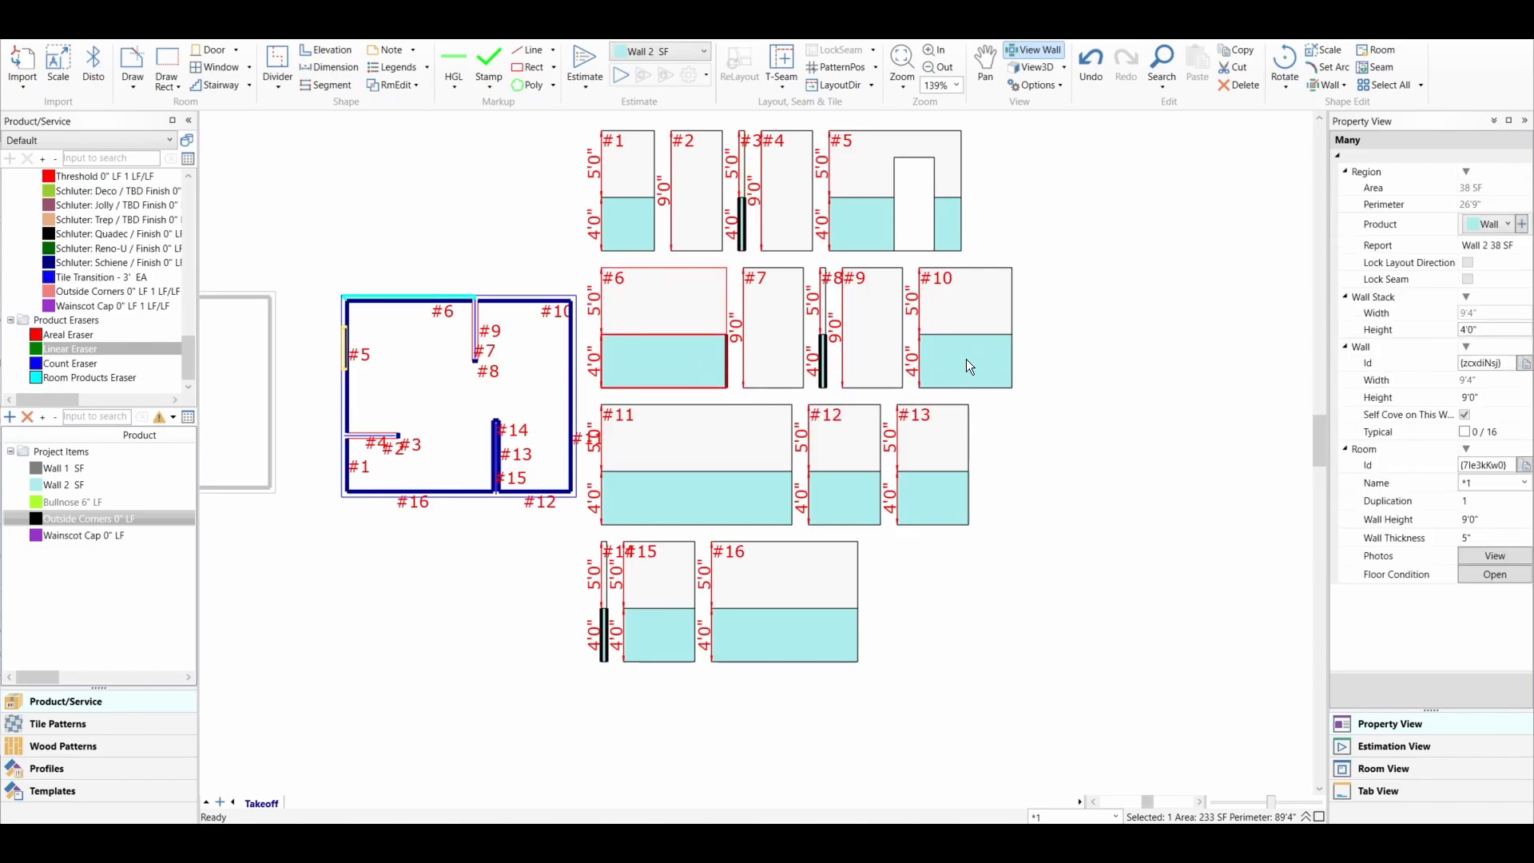
click(1011, 360)
click(784, 515)
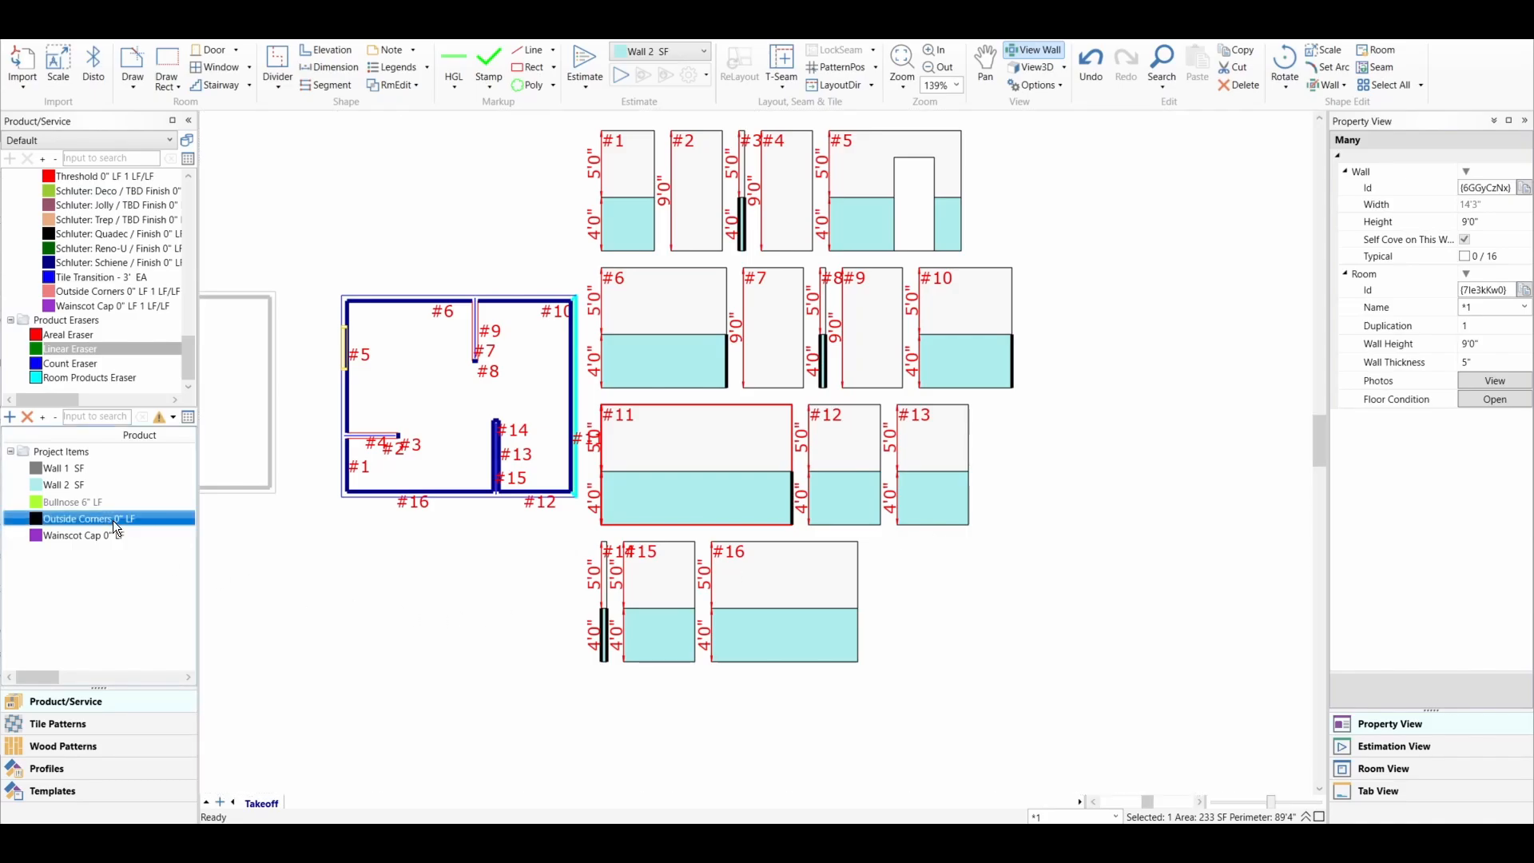
drag(113, 520, 876, 507)
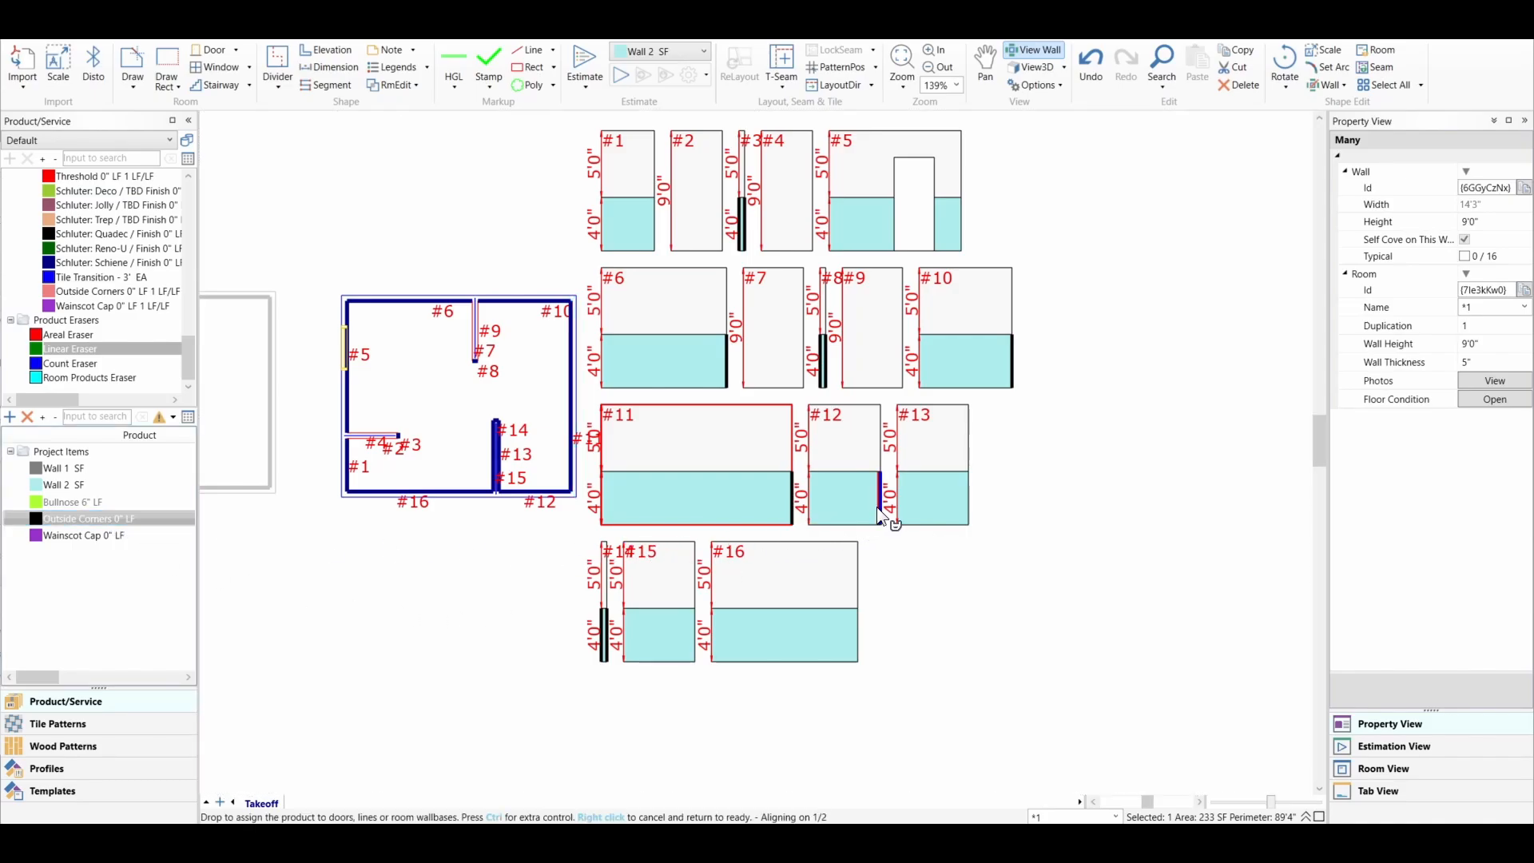
drag(975, 500, 943, 622)
scroll(927, 641, down, 2)
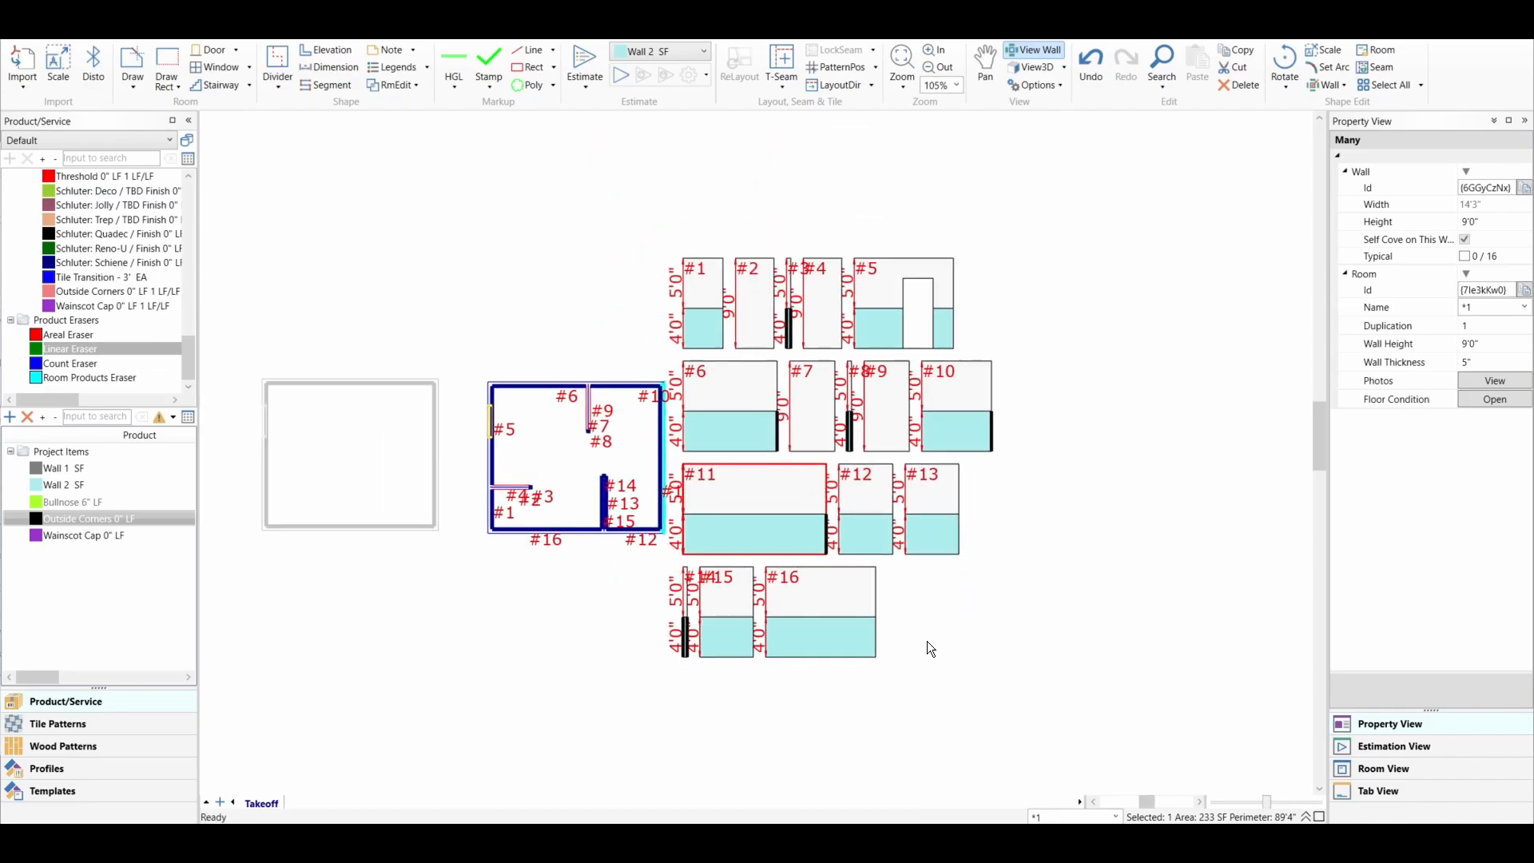
- Copy wall #1's 4'0" Wall 2 wainscot profile and paste it onto all walls of the partitioned room, including the blank partition faces
click(559, 440)
middle_drag(729, 443, 612, 420)
scroll(612, 421, up, 3)
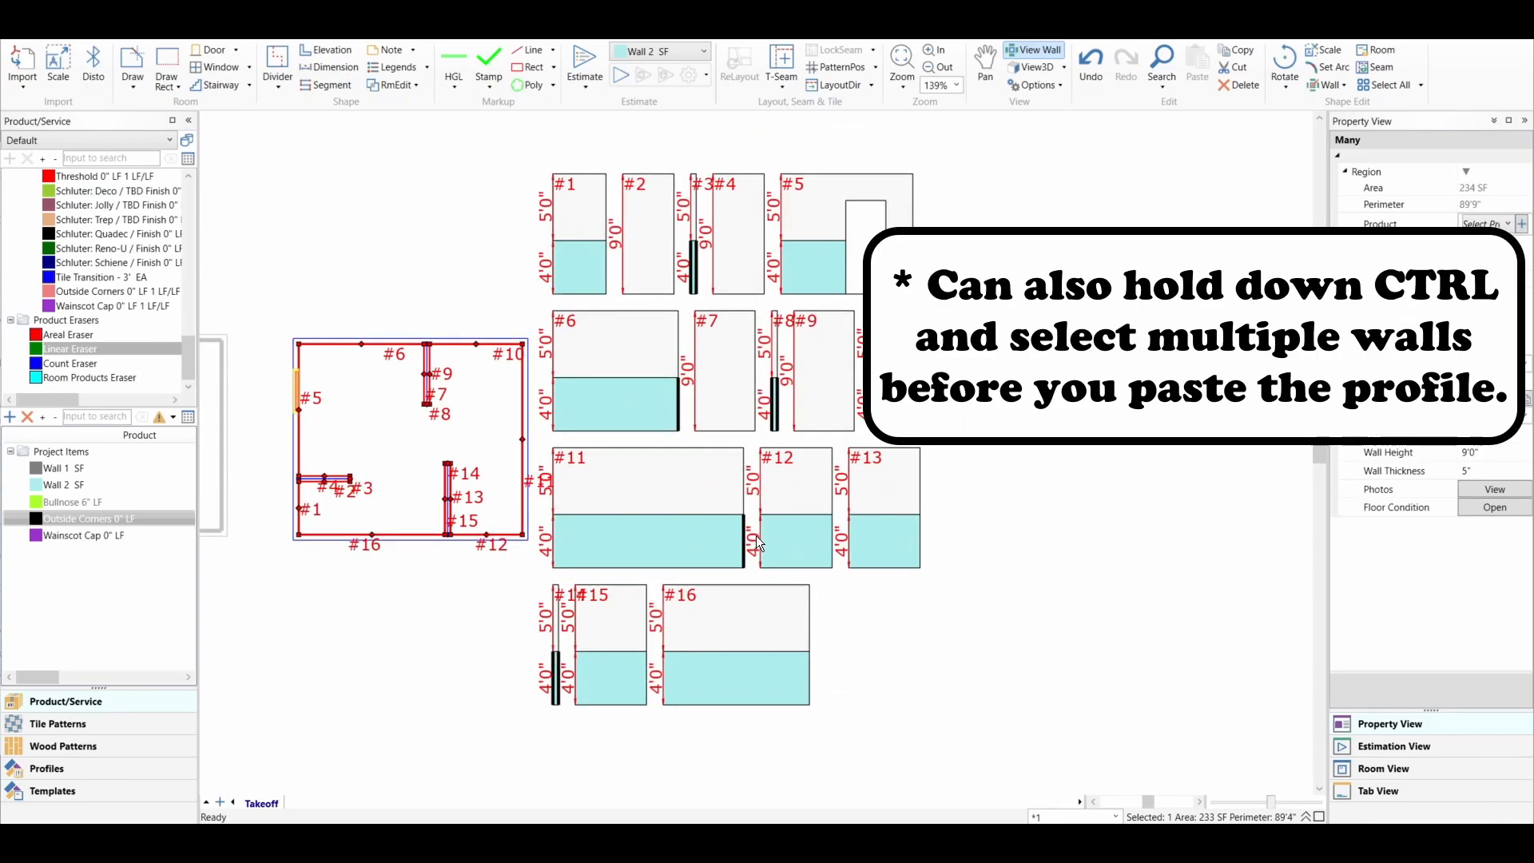
click(601, 278)
click(653, 265)
click(729, 262)
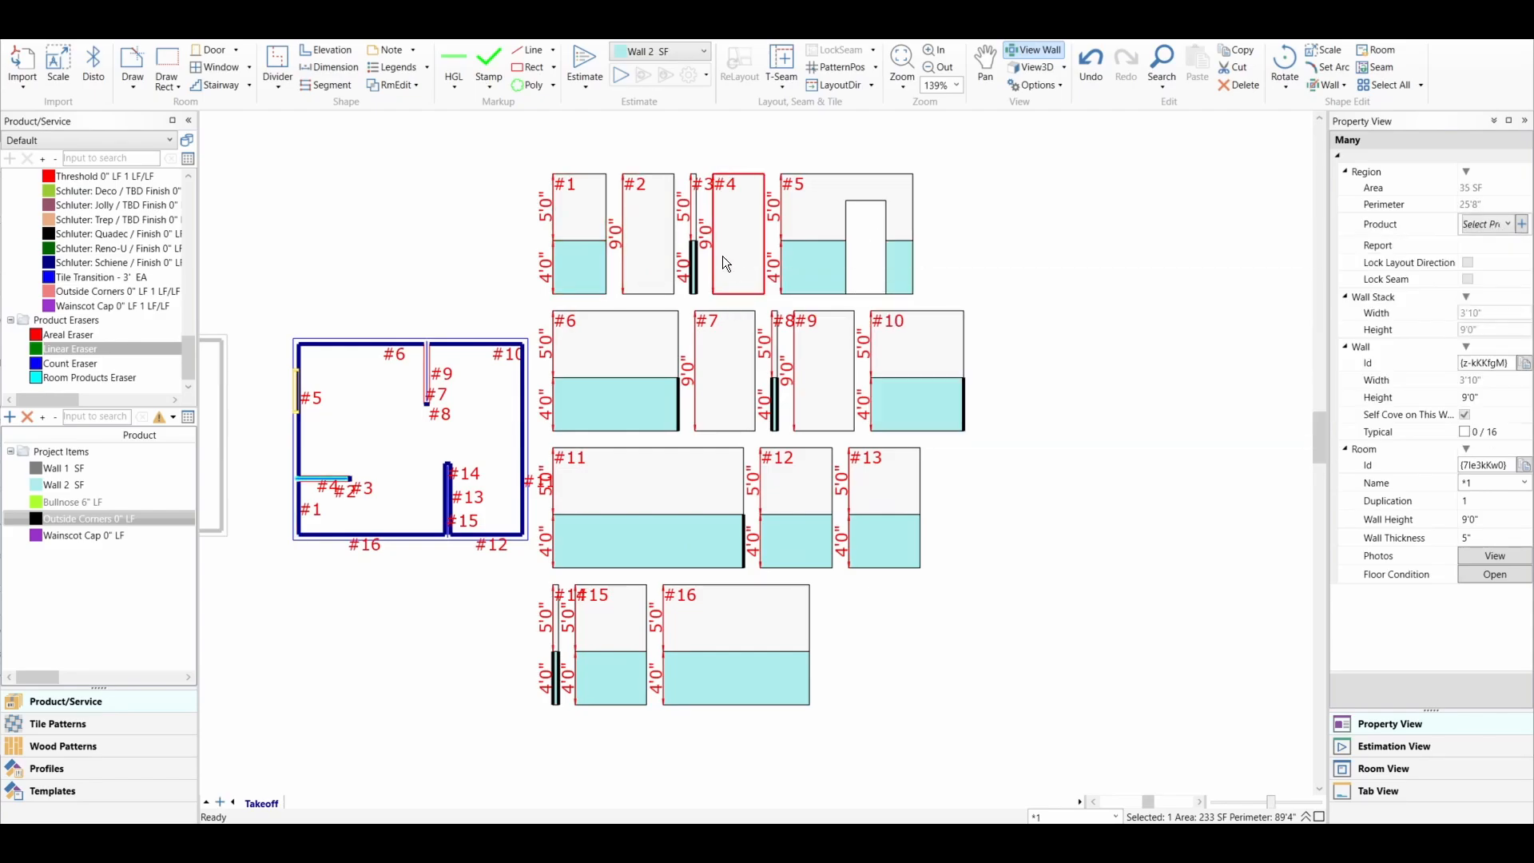
click(585, 265)
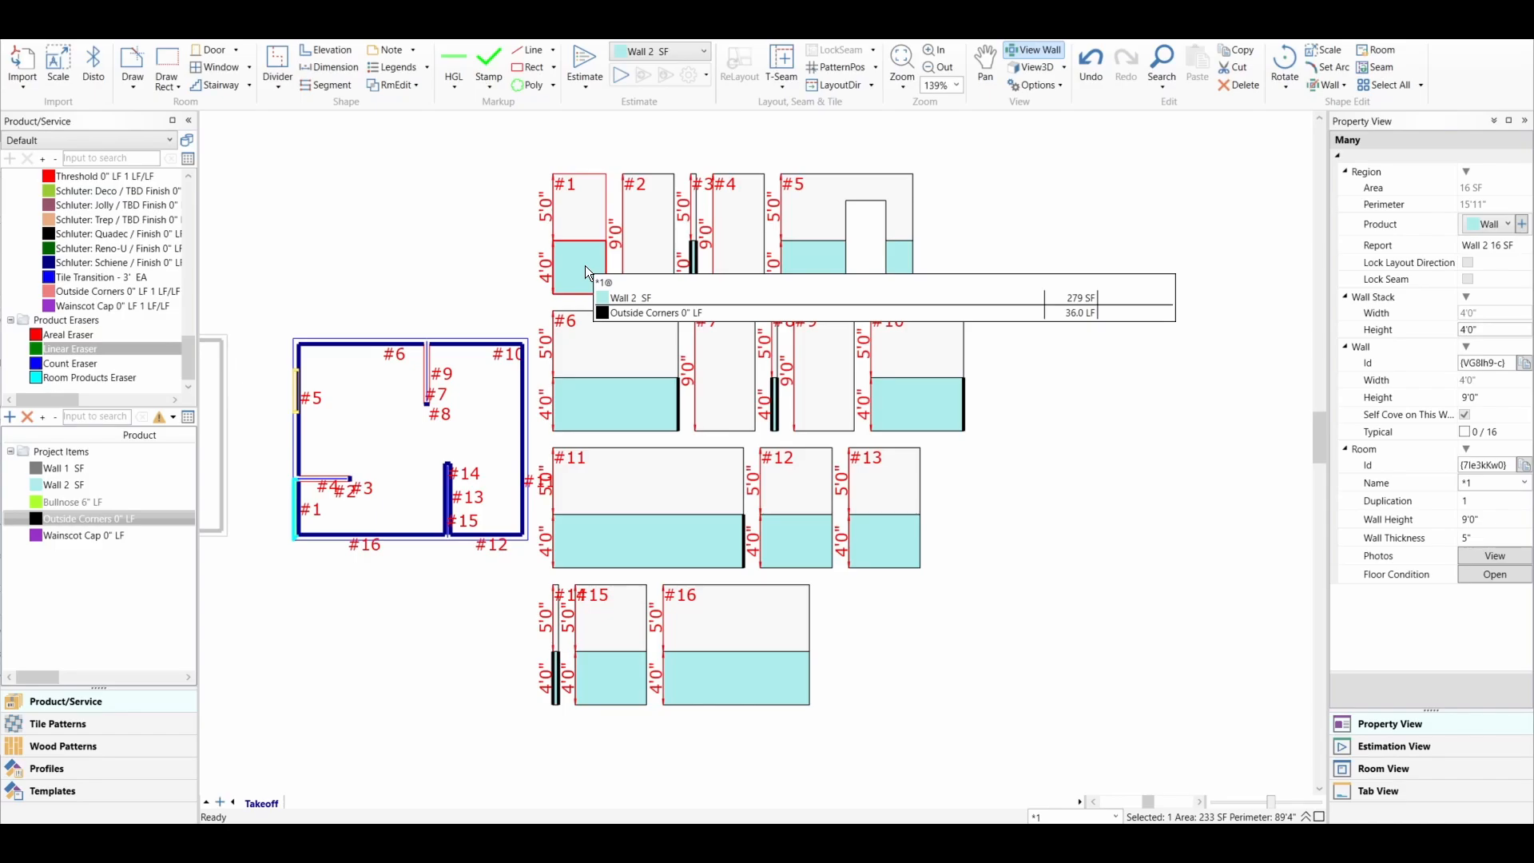
key(c)
click(881, 383)
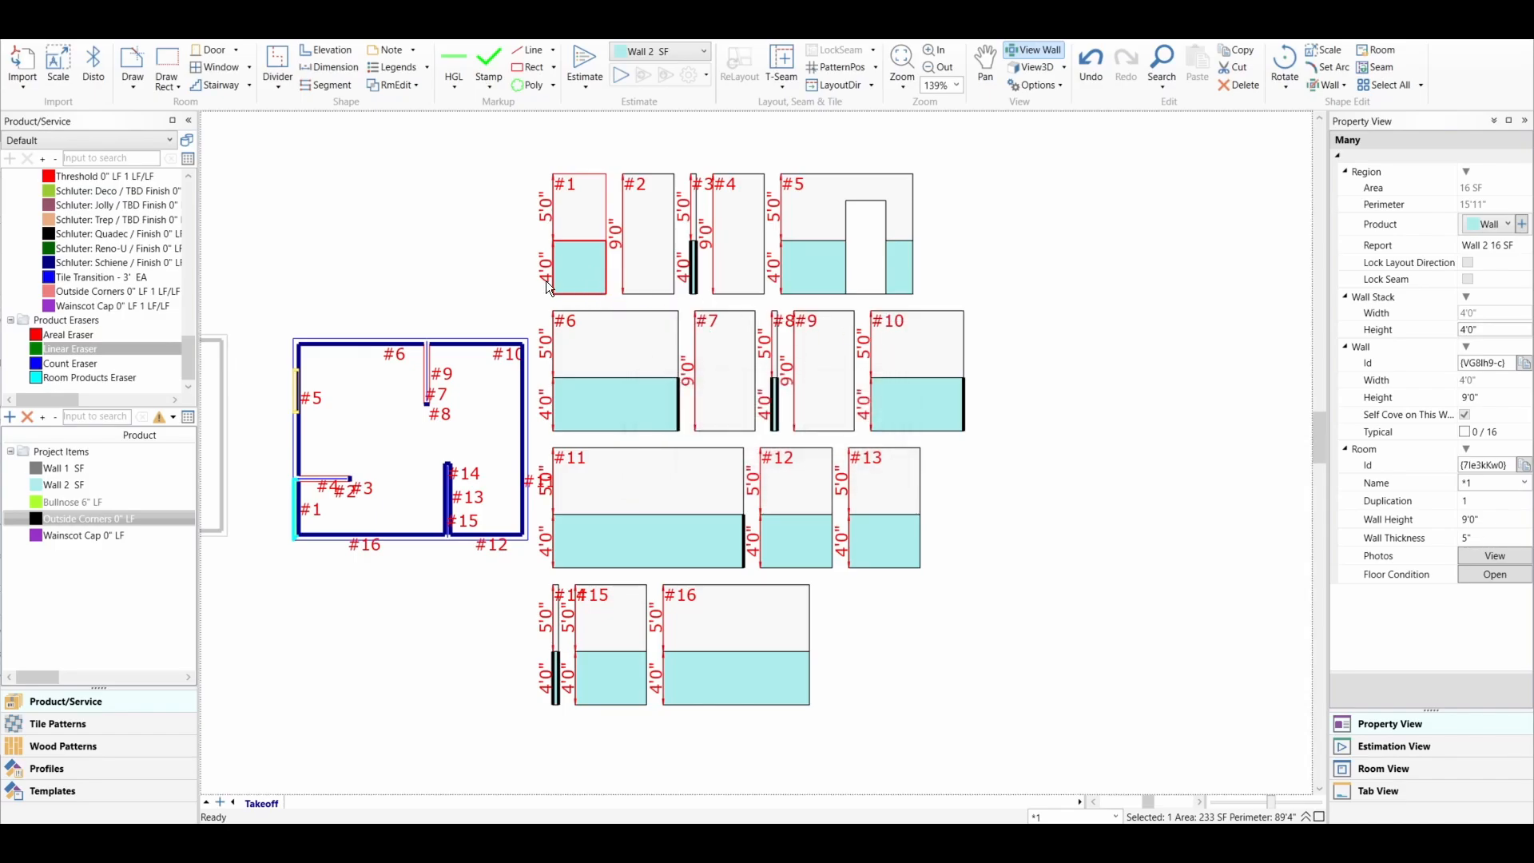
click(403, 420)
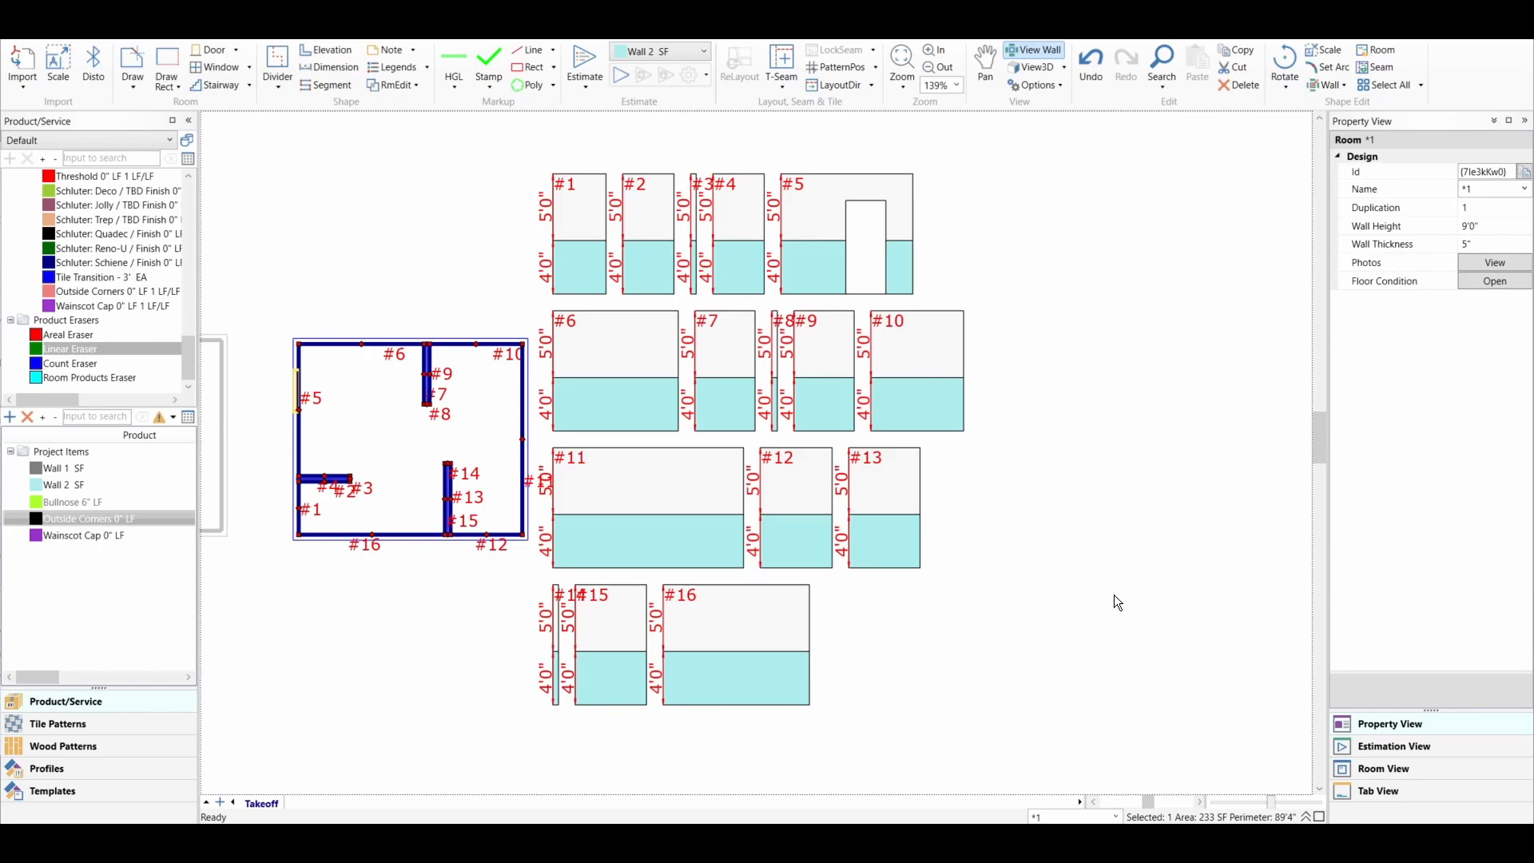
scroll(1065, 573, down, 4)
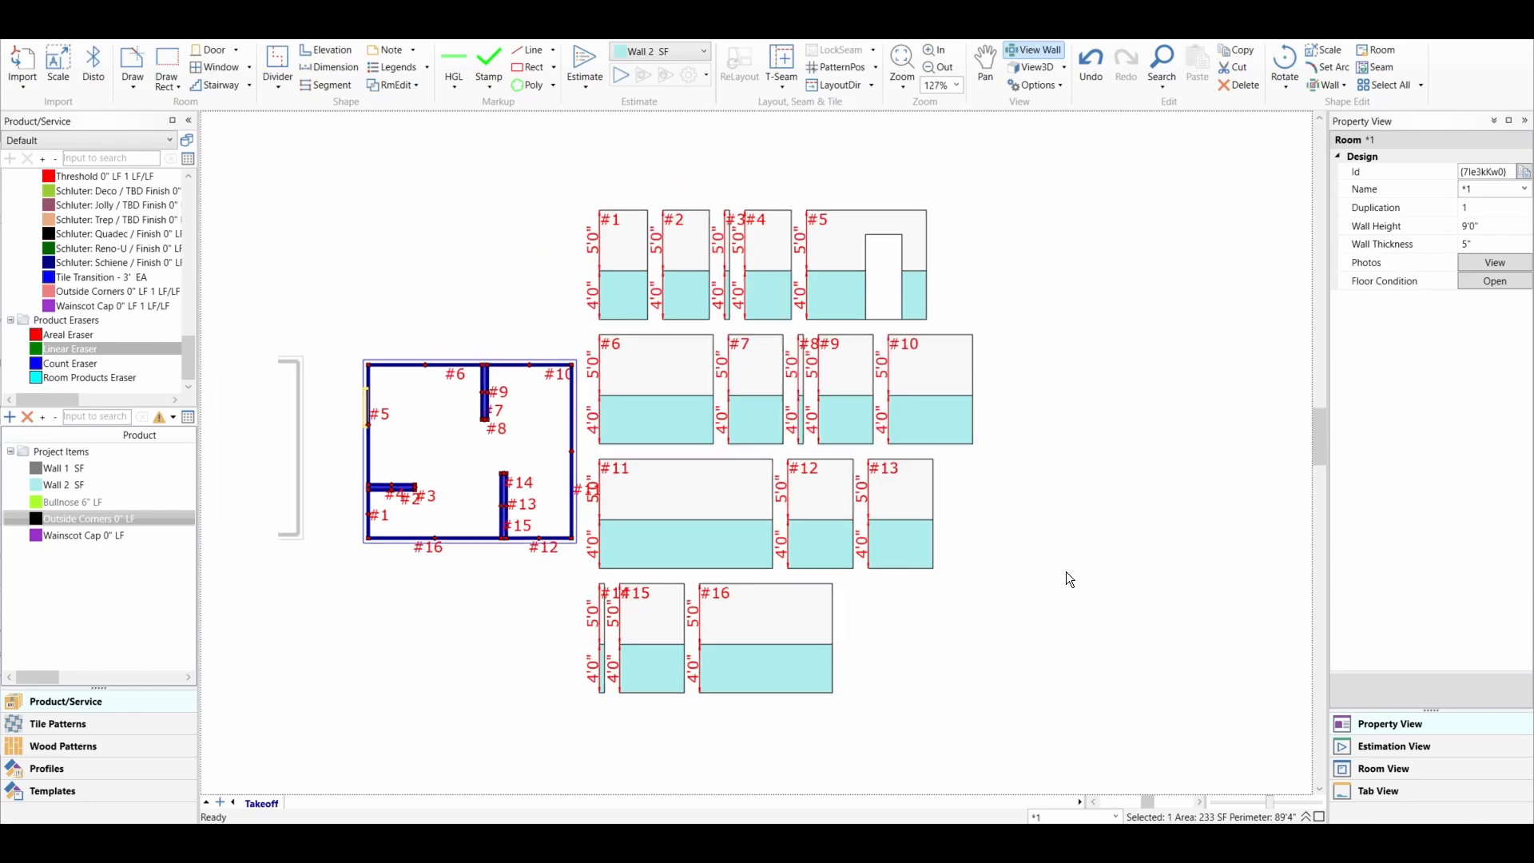
click(682, 639)
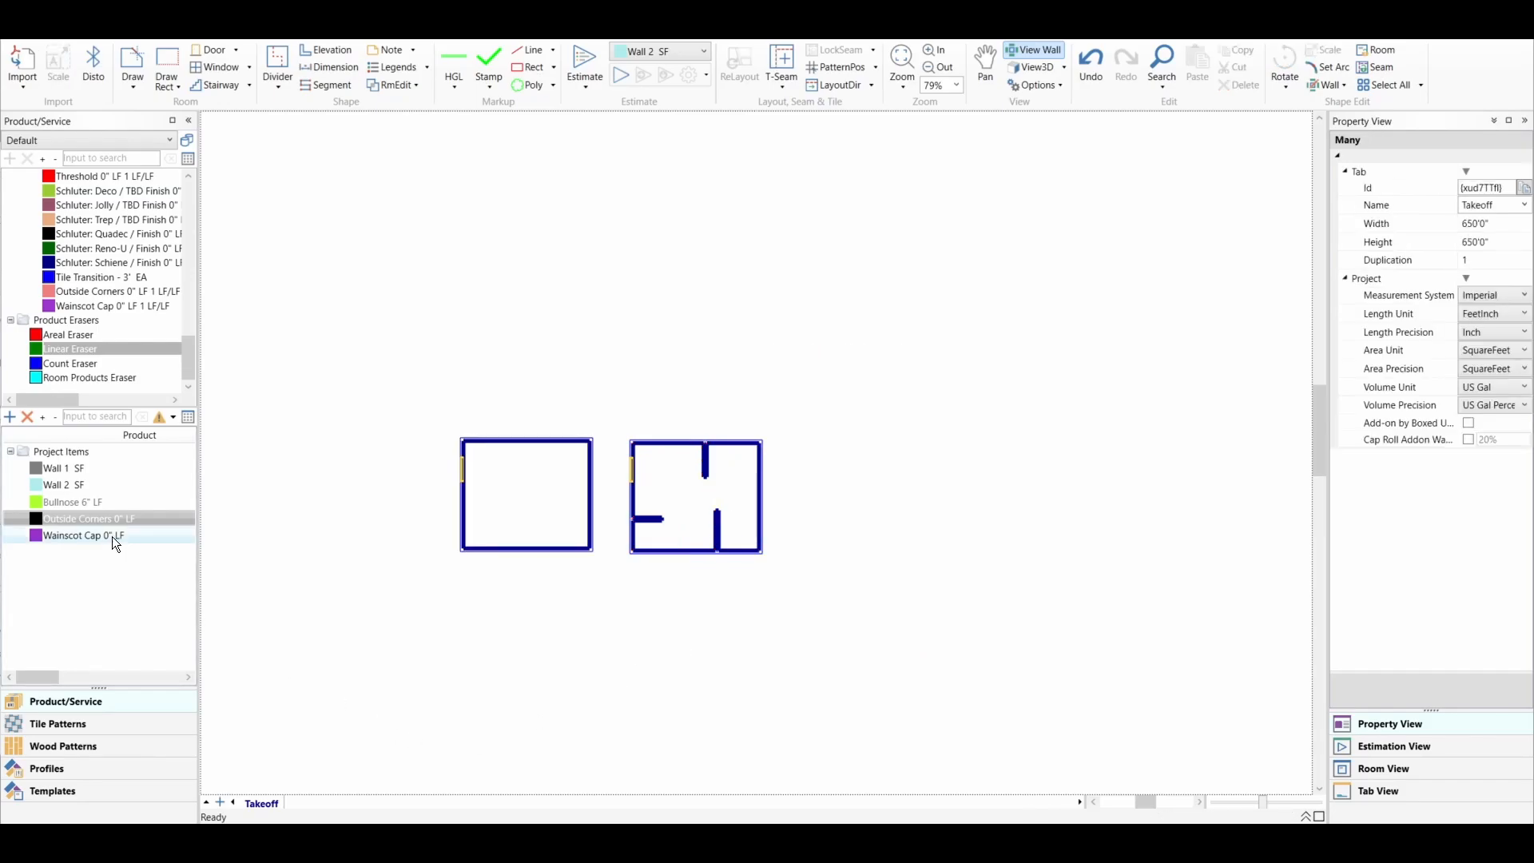
- Review the item settings, including width, of the Bullnose and Wainscot Cap project items
click(96, 503)
double_click(95, 500)
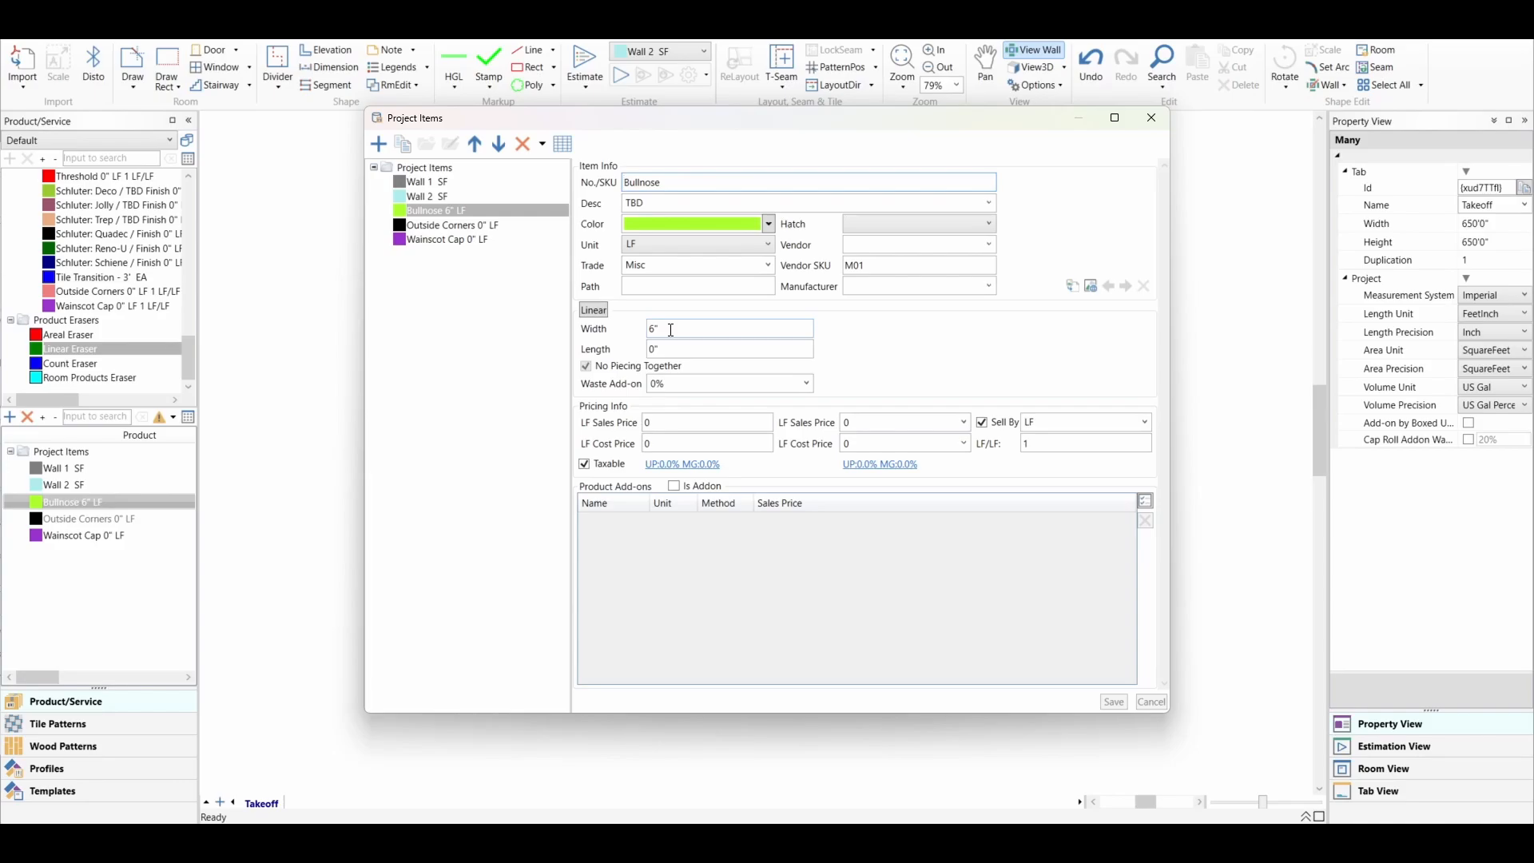
click(463, 240)
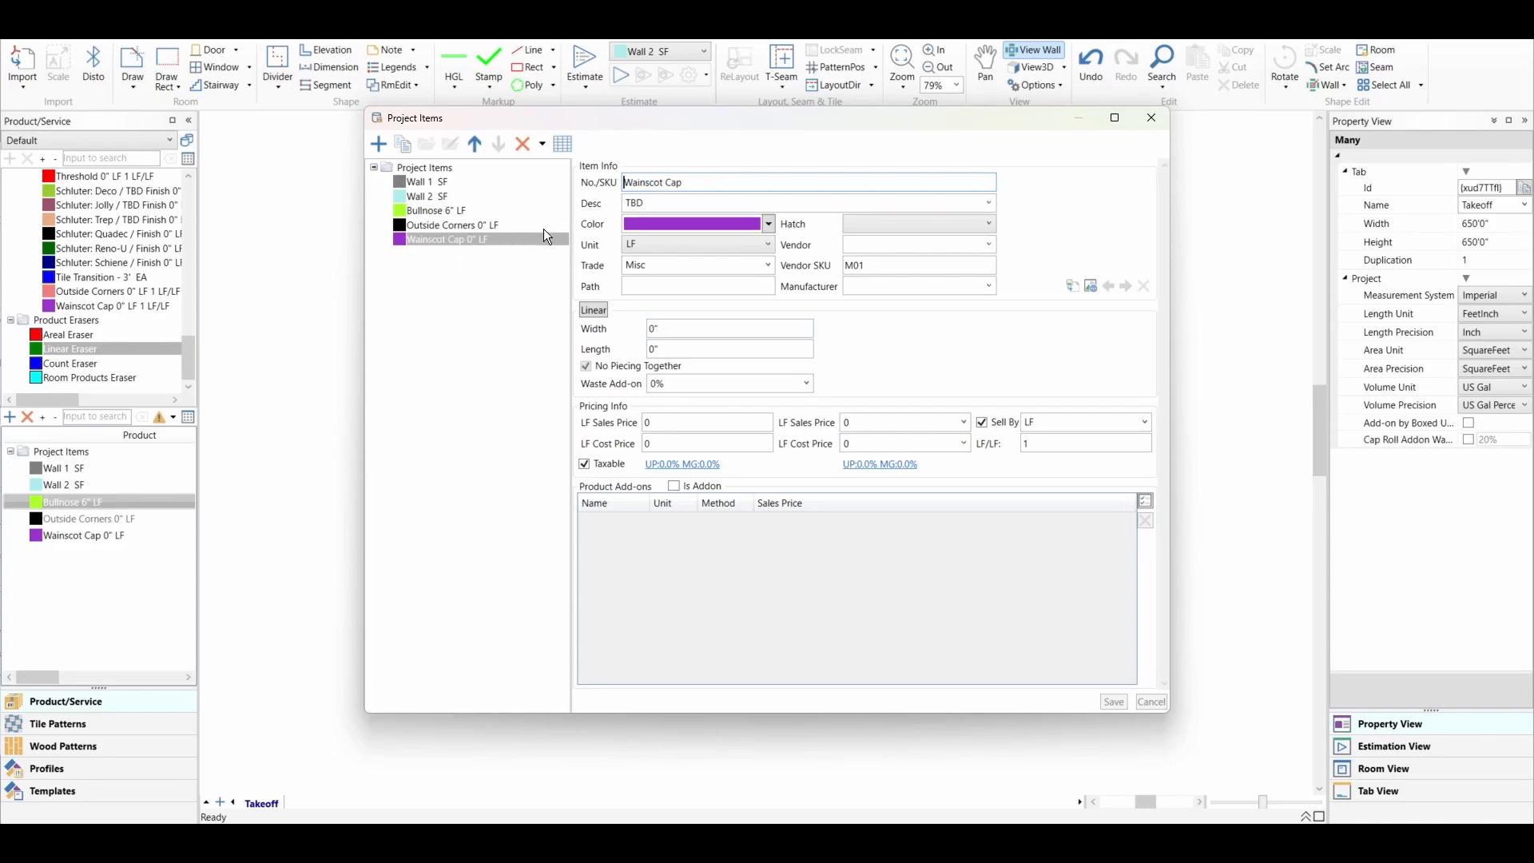
click(1149, 118)
- Examine the unpartitioned room's wall elevations and its Wall 1 and Wainscot Cap quantities
click(541, 494)
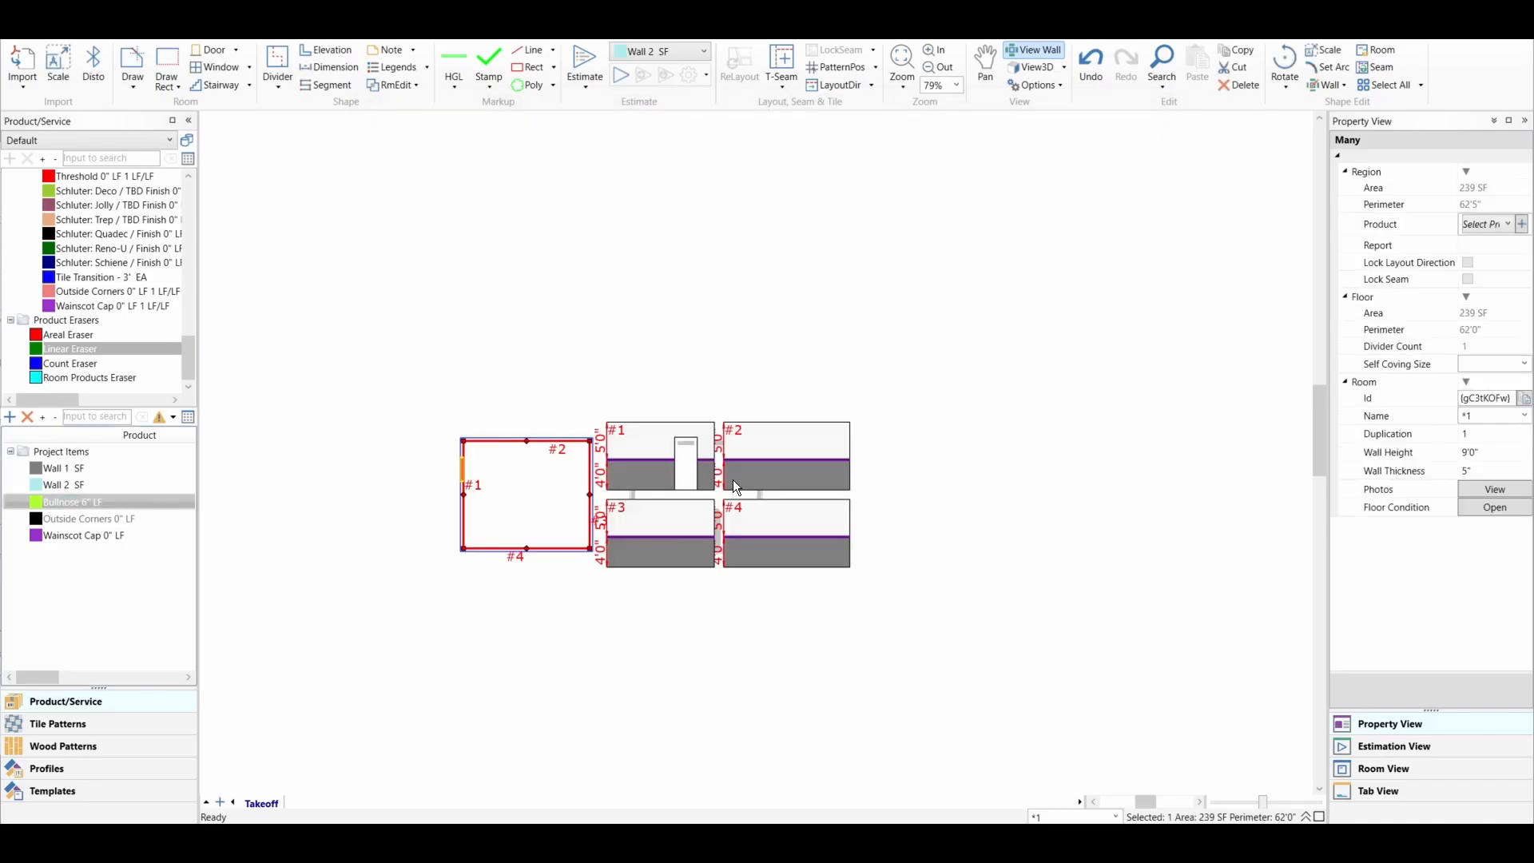
scroll(736, 479, up, 3)
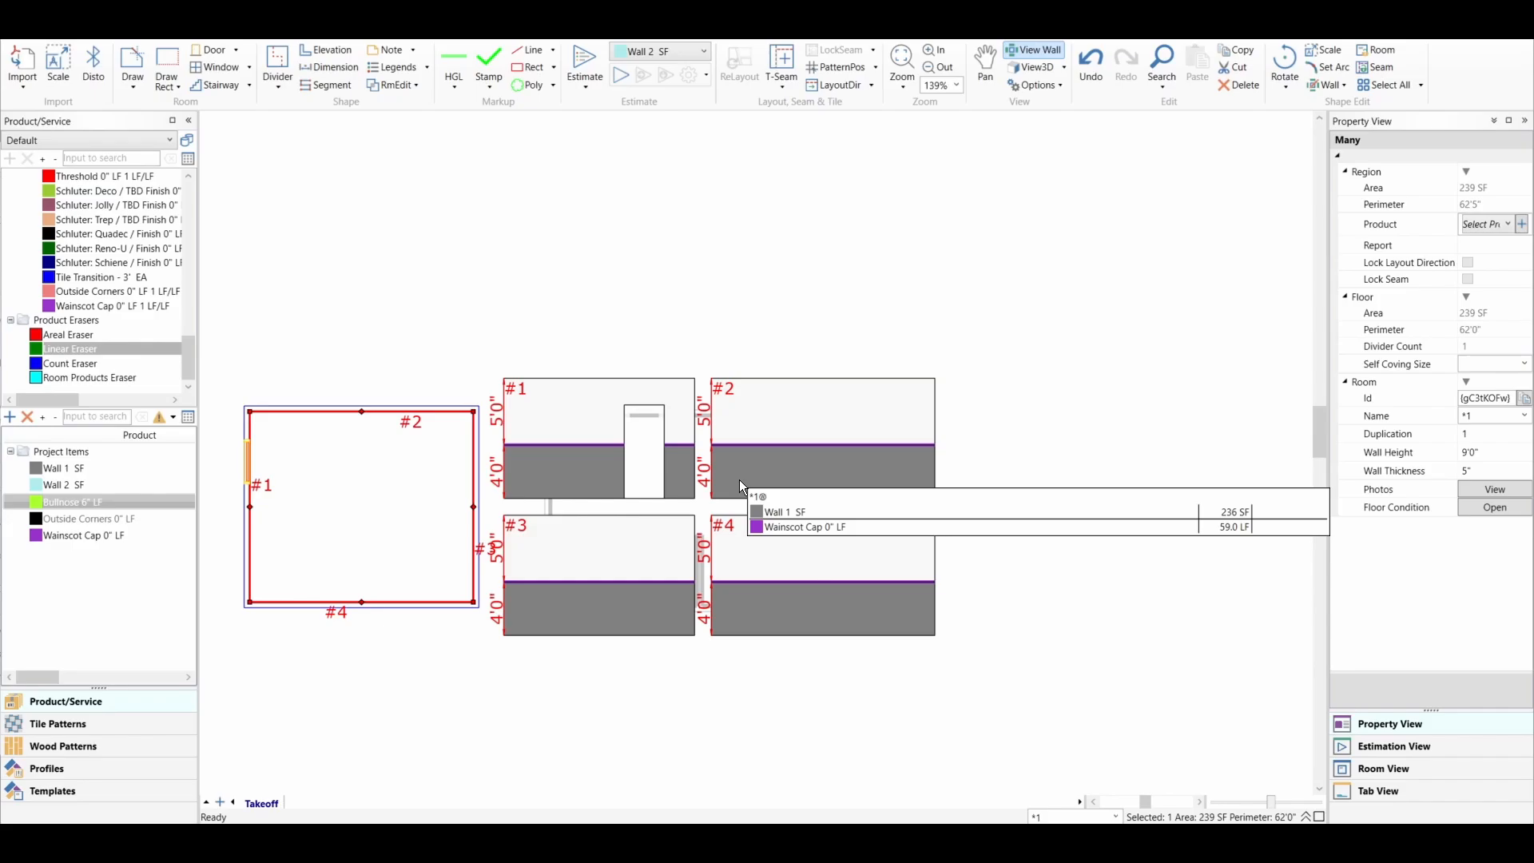
click(731, 344)
scroll(827, 391, down, 1)
middle_drag(828, 400, 907, 385)
scroll(864, 401, down, 1)
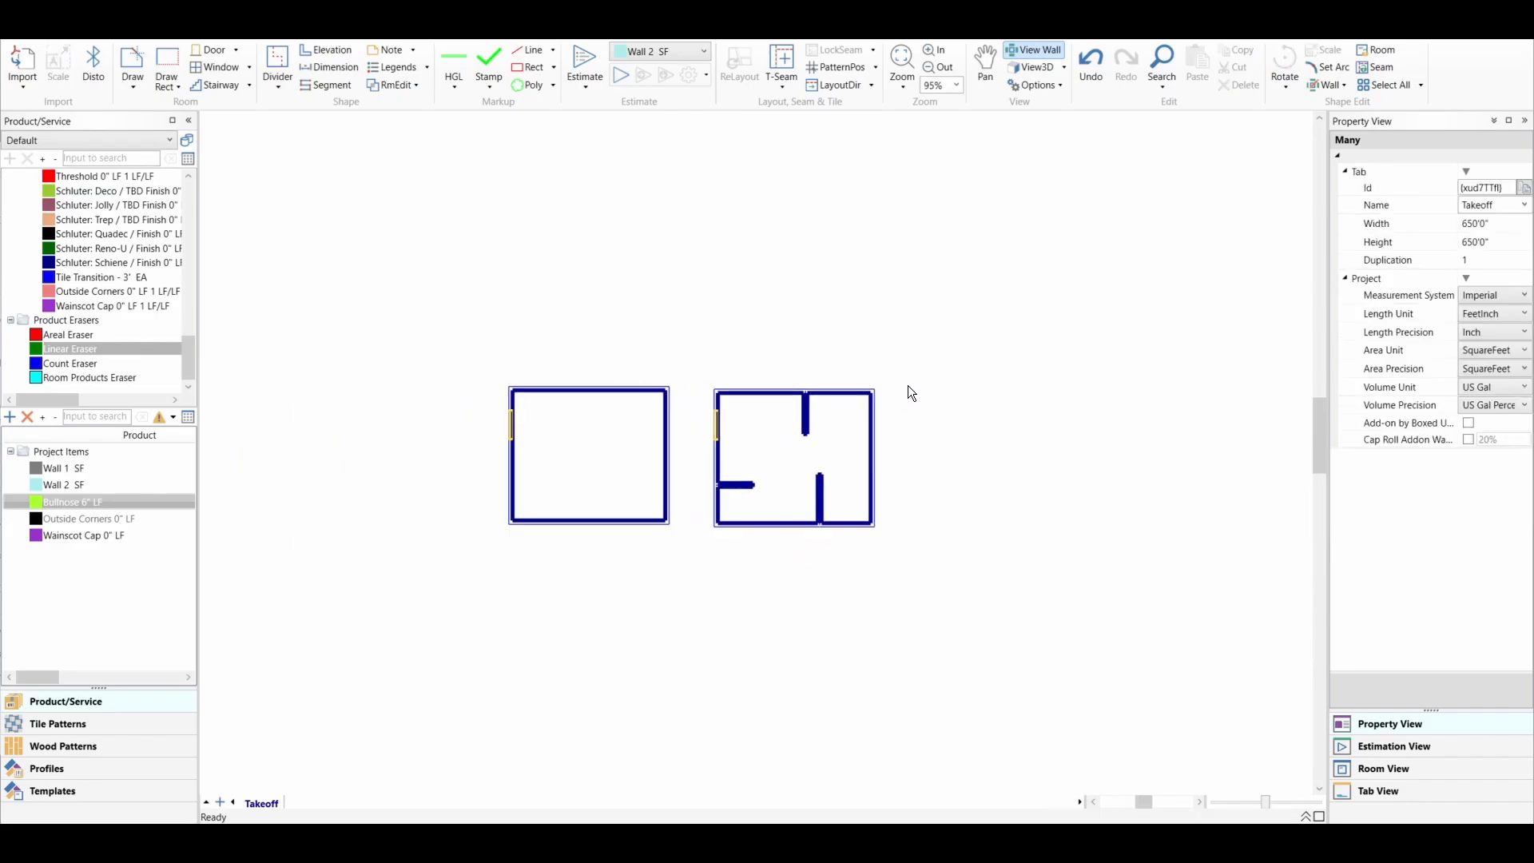